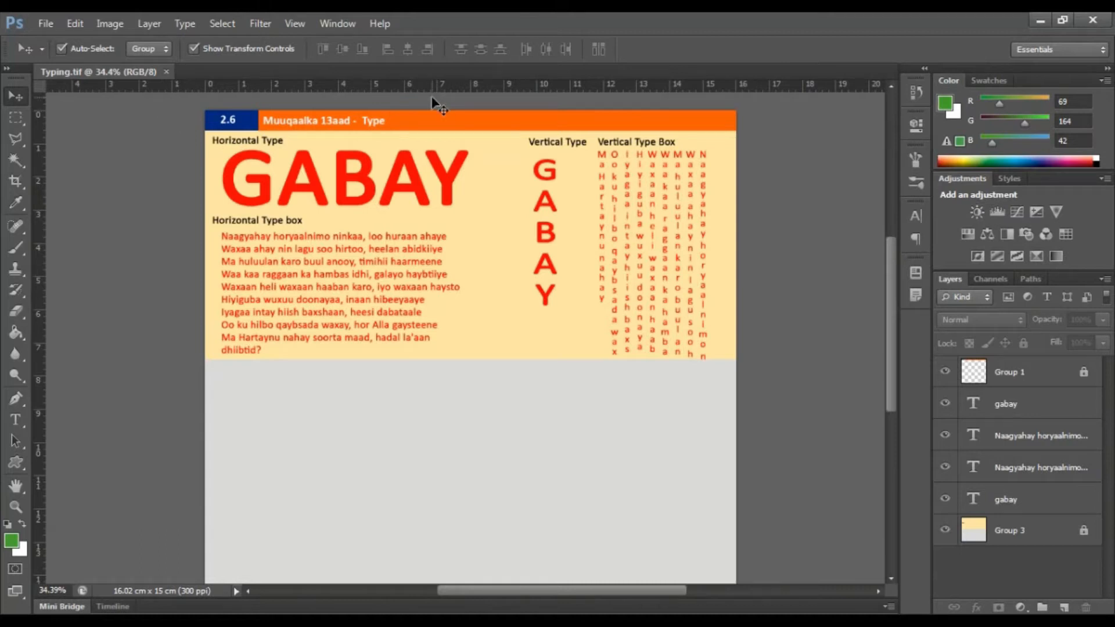
Open the Typing file from the "2.6 Typing in photoshop" folder inside "2.Essential Practice".
{"action": "key", "text": "ctrl+o"}
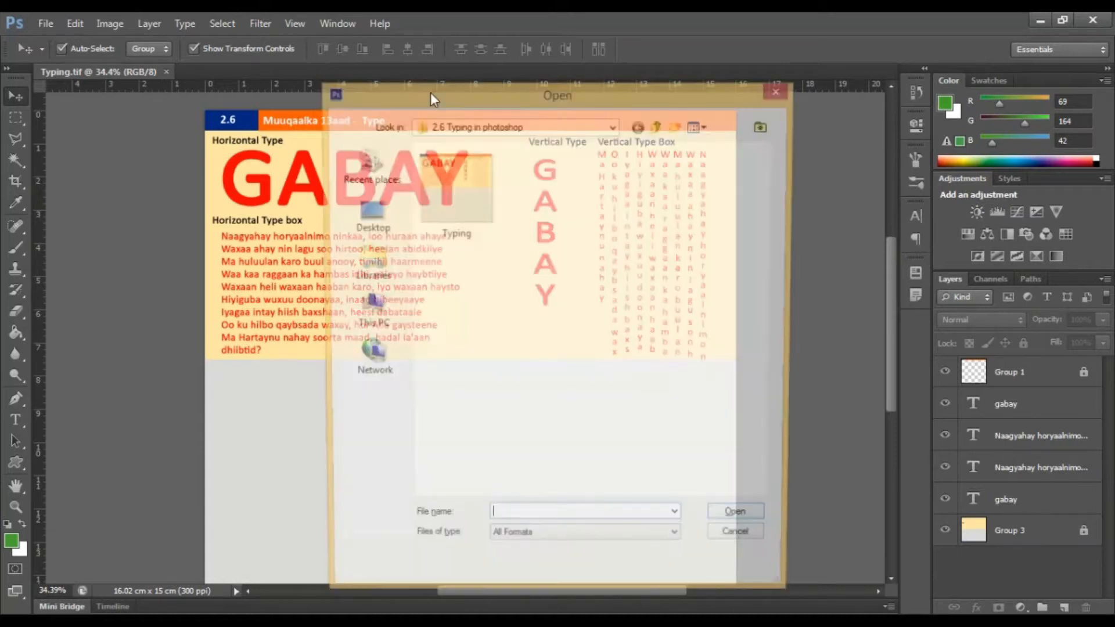
{"action": "left_click", "coordinate": [367, 215]}
{"action": "double_click", "coordinate": [453, 285]}
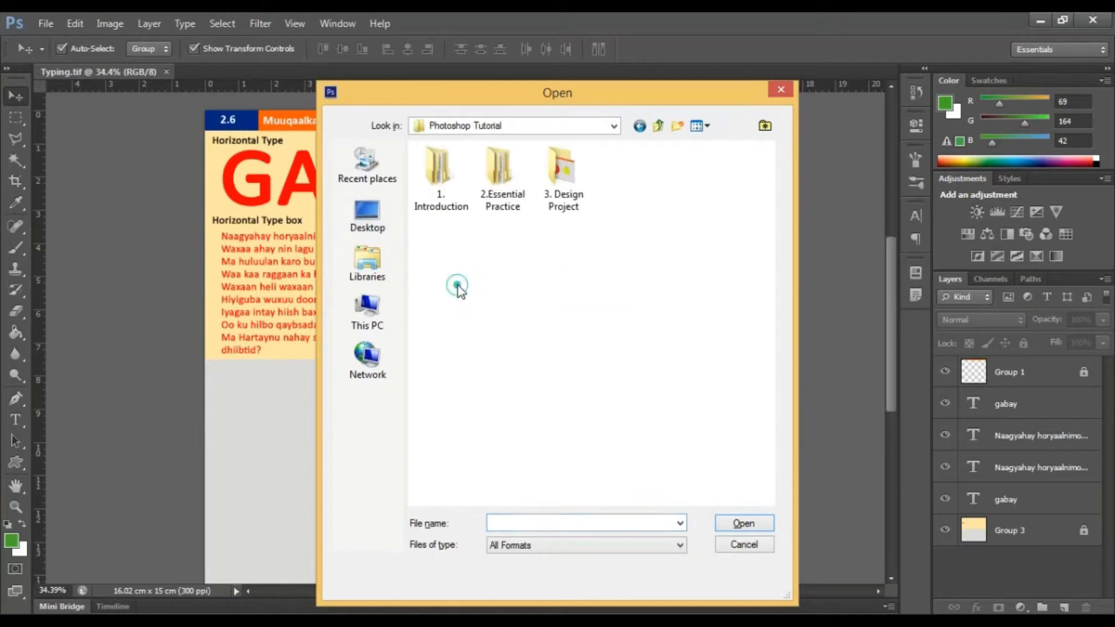
{"action": "left_click", "coordinate": [507, 195]}
{"action": "double_click", "coordinate": [507, 197]}
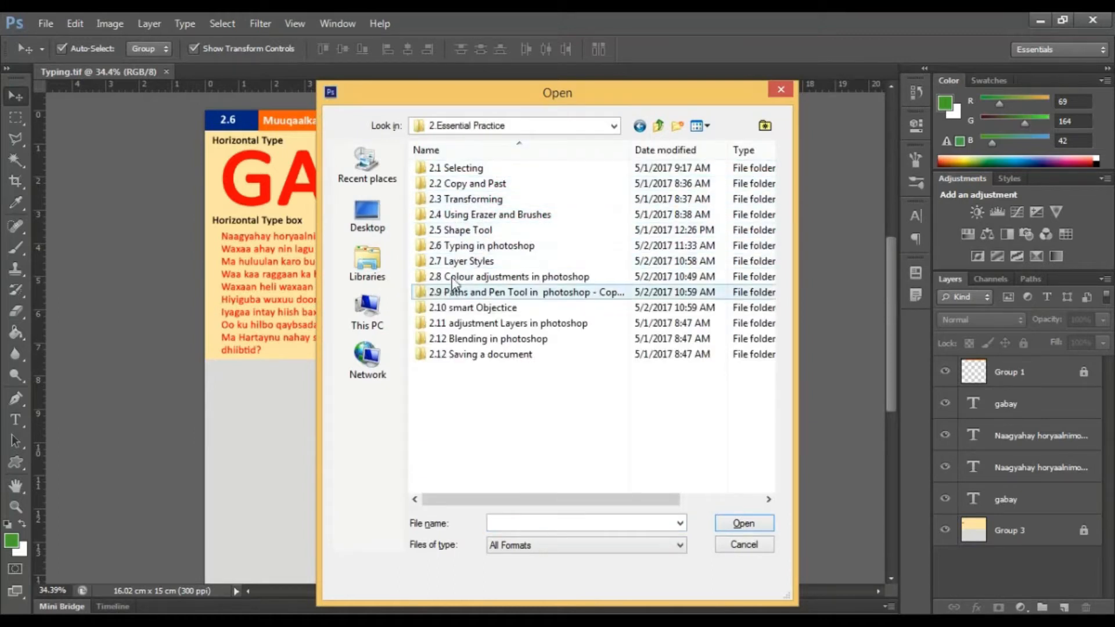
{"action": "double_click", "coordinate": [451, 247]}
{"action": "left_click", "coordinate": [450, 250]}
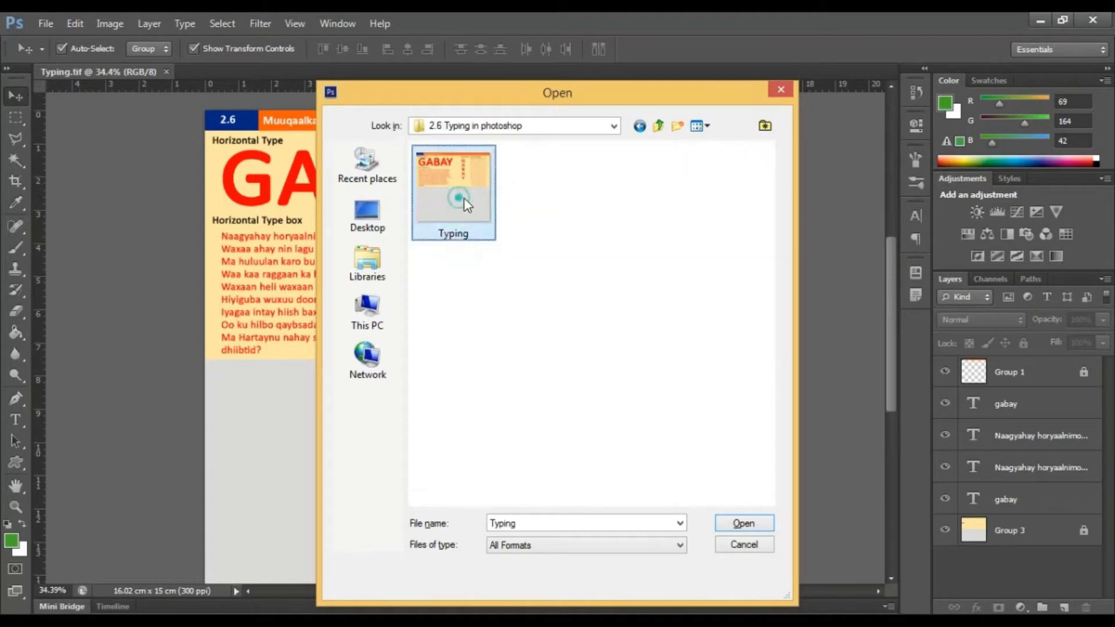
{"action": "left_click", "coordinate": [747, 525]}
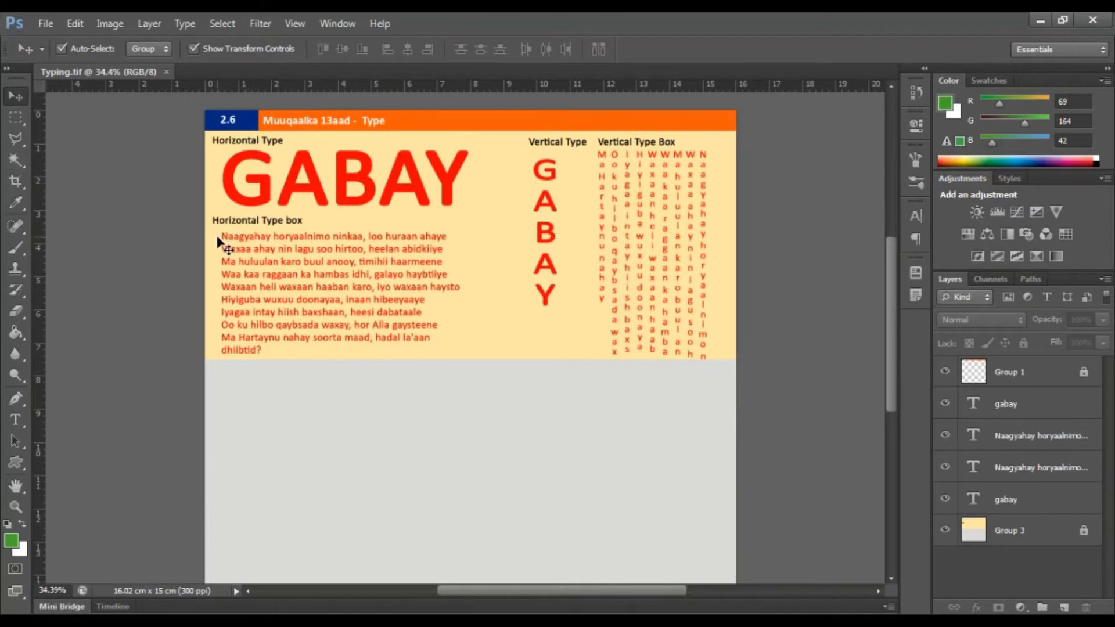
Examine the horizontal type, horizontal type box, vertical type and vertical type box examples by selecting each one in turn.
{"action": "scroll", "coordinate": [220, 241], "scroll_direction": "down", "scroll_amount": 1}
{"action": "scroll", "coordinate": [191, 200], "scroll_direction": "up", "scroll_amount": 1}
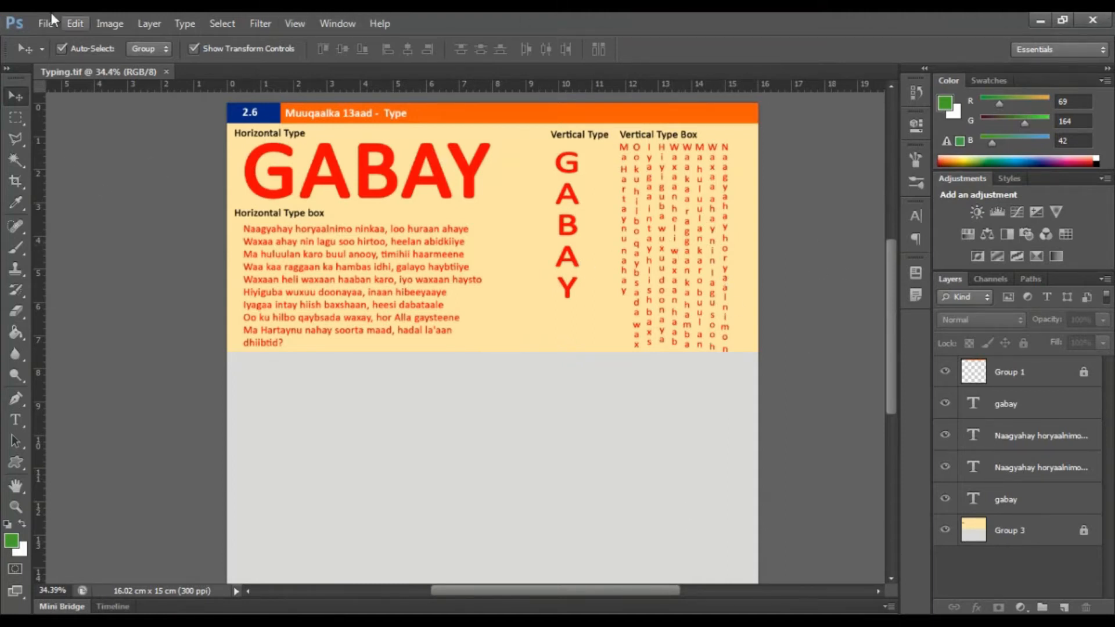
{"action": "left_click", "coordinate": [257, 170]}
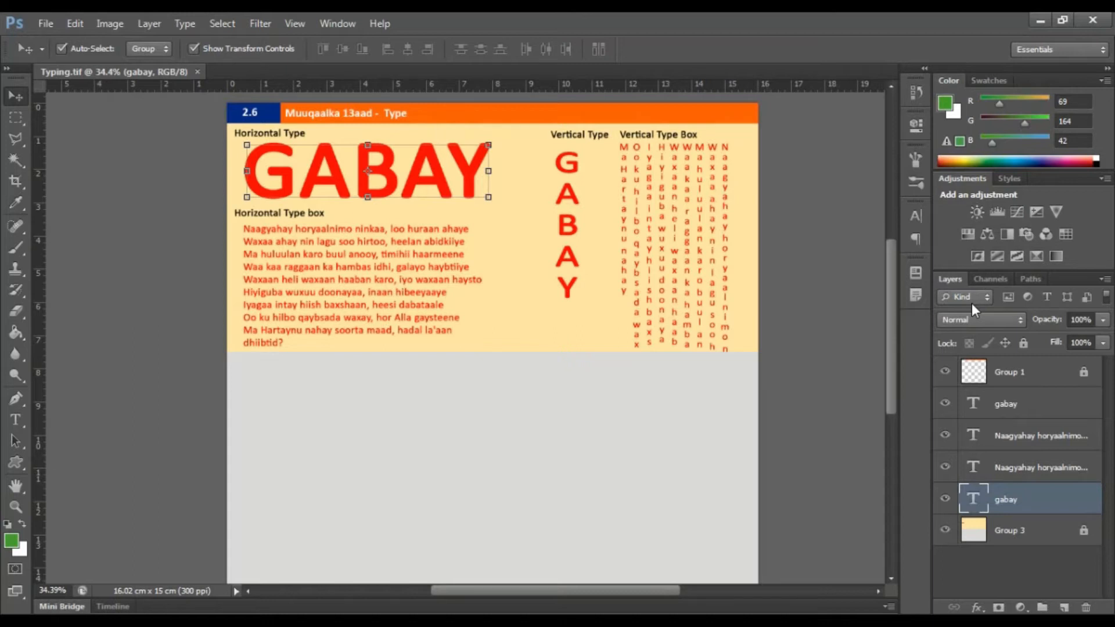
{"action": "left_click", "coordinate": [124, 305]}
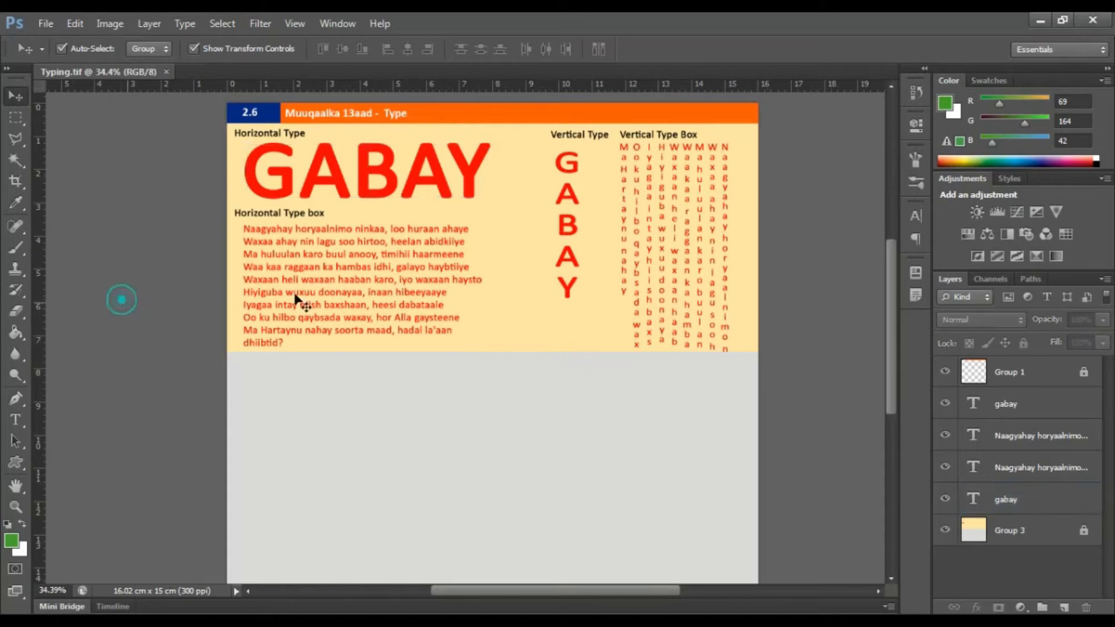
{"action": "left_click", "coordinate": [287, 242]}
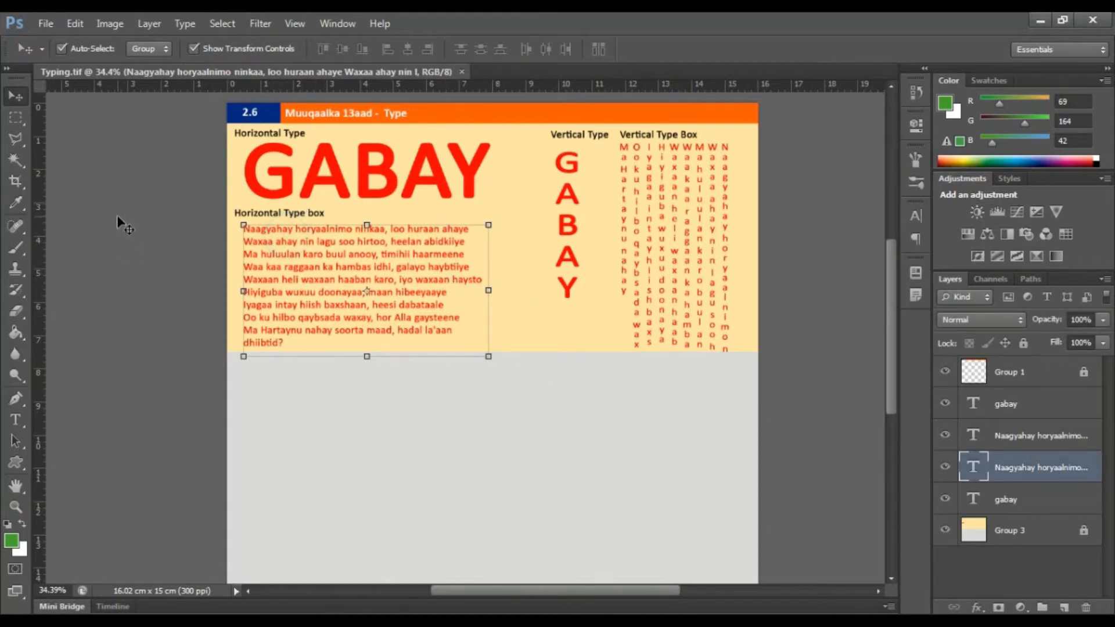
{"action": "left_click", "coordinate": [565, 167]}
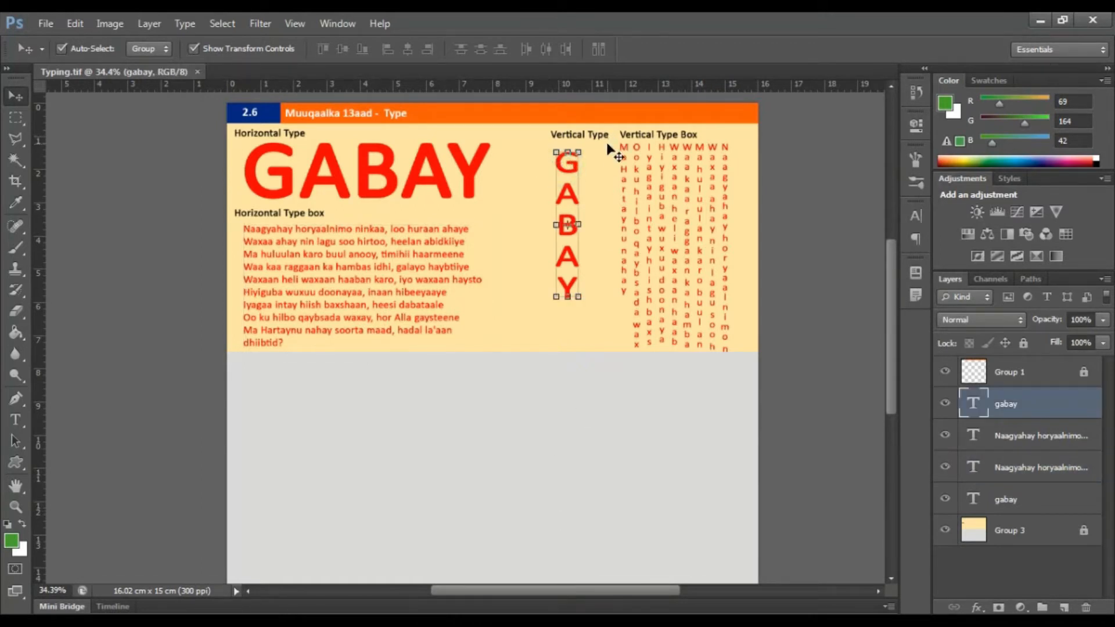
{"action": "left_click", "coordinate": [719, 239]}
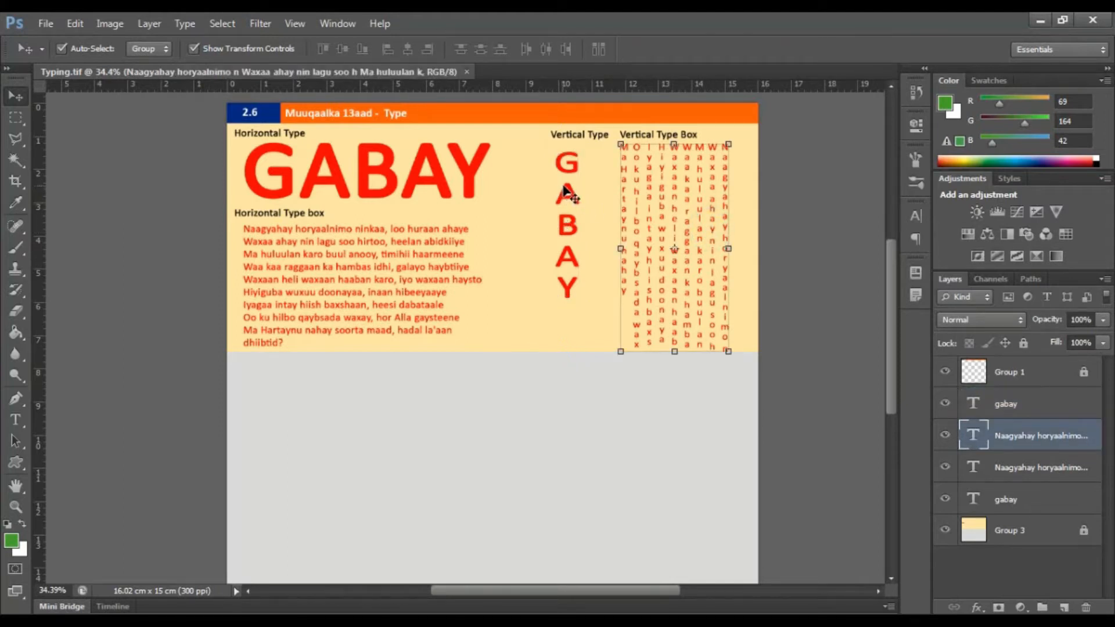
{"action": "left_click", "coordinate": [770, 201]}
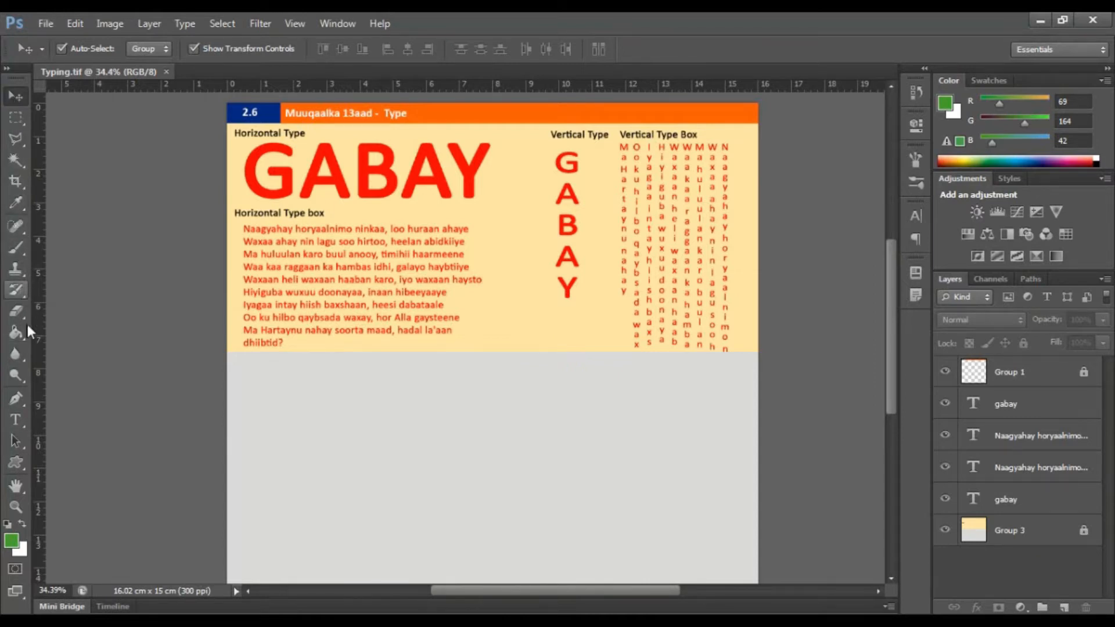
Activate the Type tool and examine its font style, anti-aliasing and text colour options.
{"action": "left_click", "coordinate": [16, 421]}
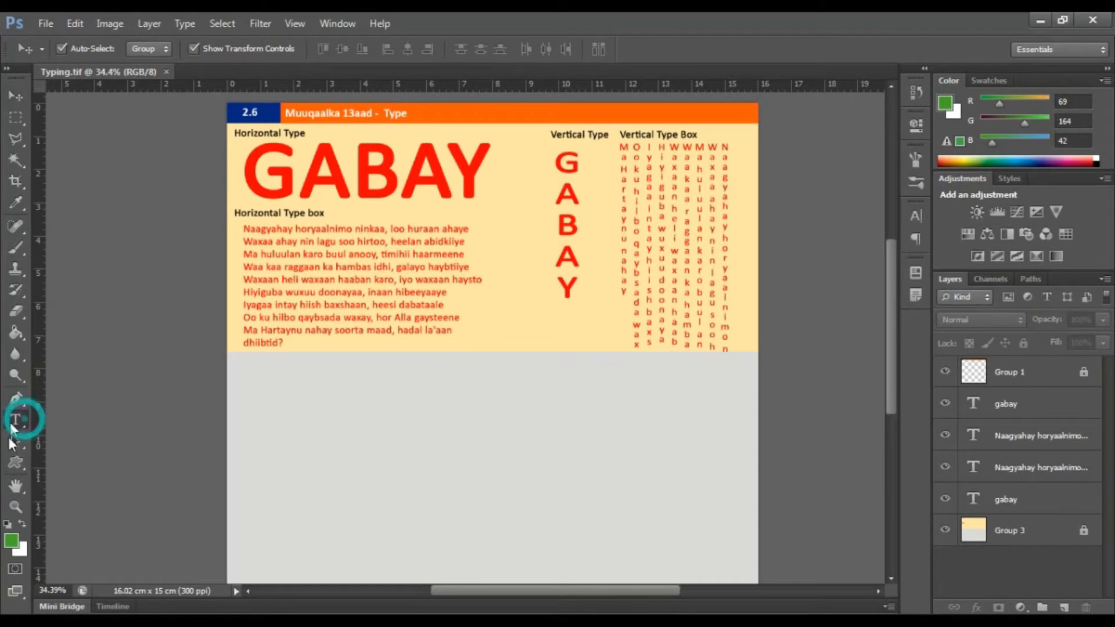
{"action": "left_click", "coordinate": [19, 94]}
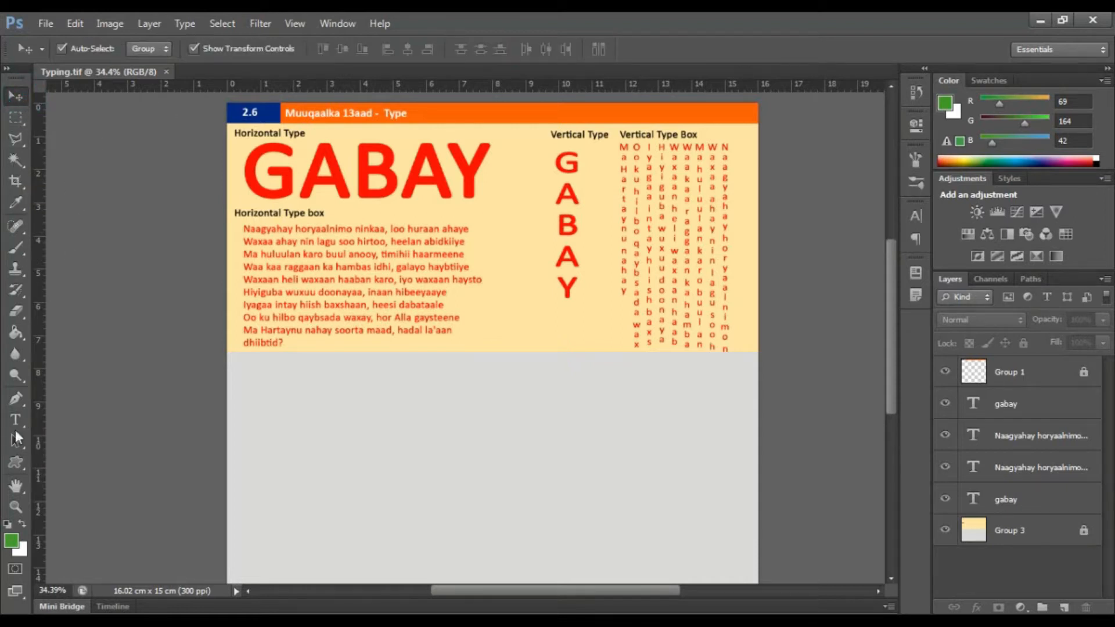
{"action": "left_click", "coordinate": [16, 423]}
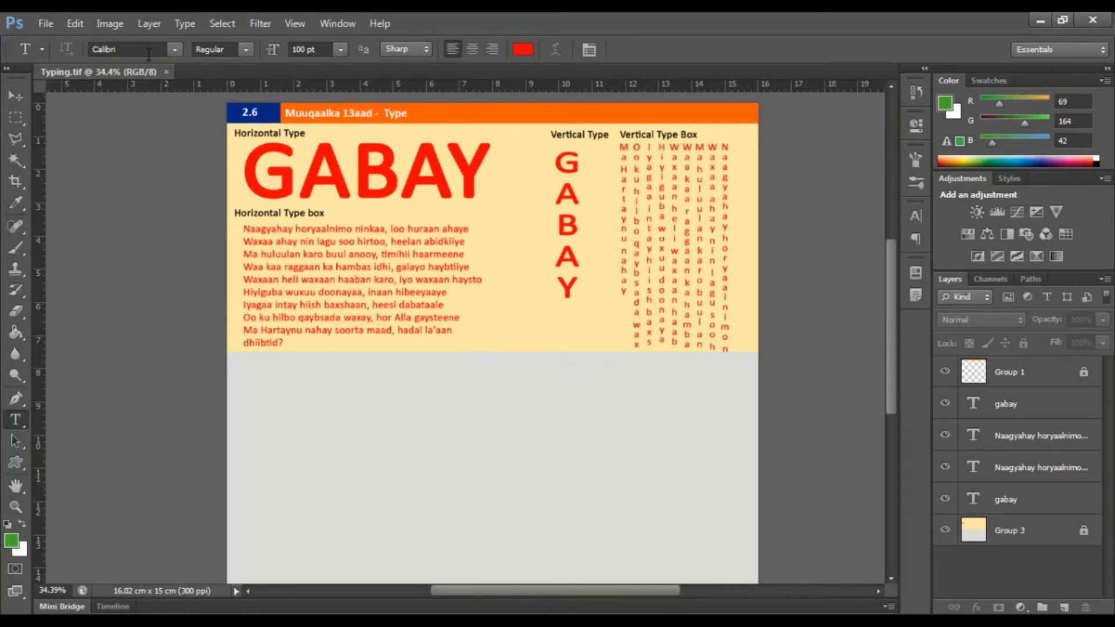
{"action": "left_click", "coordinate": [246, 49]}
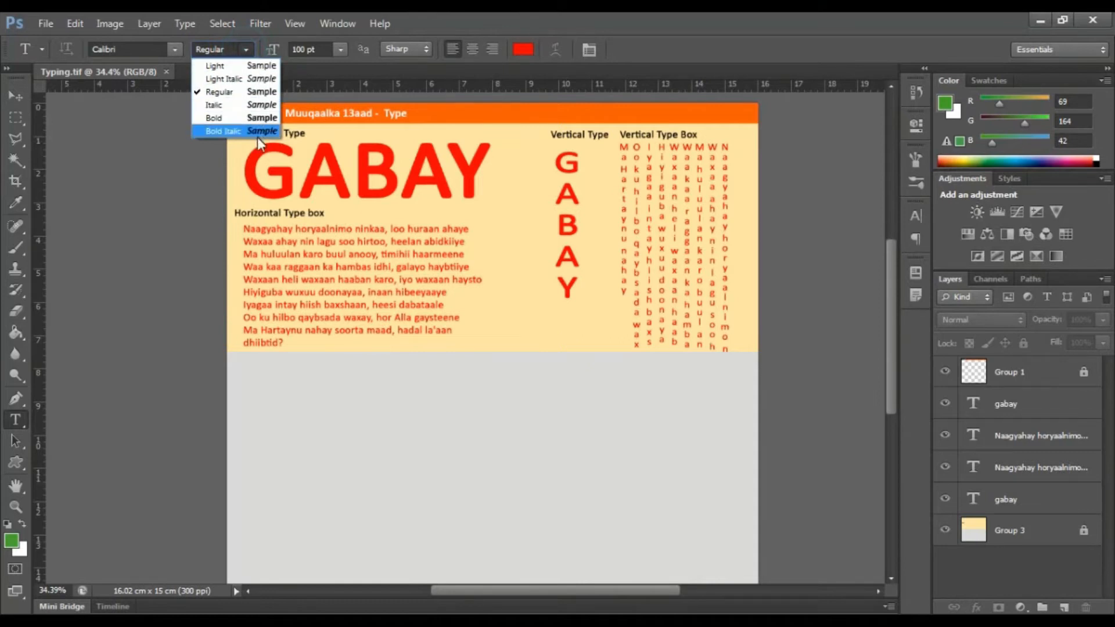
{"action": "left_click", "coordinate": [249, 49]}
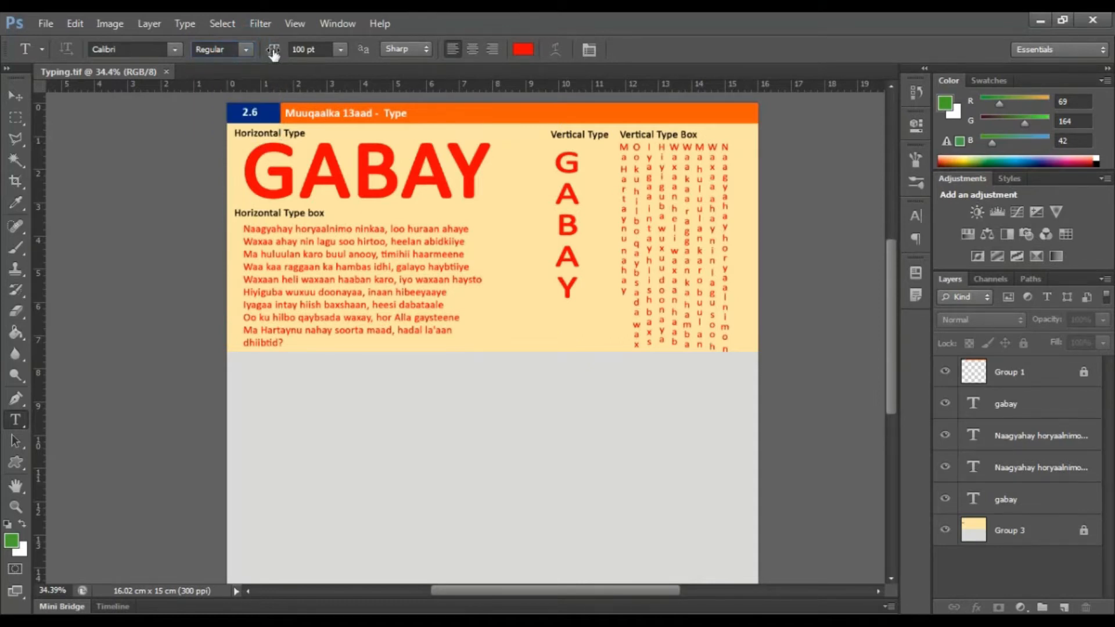
{"action": "left_click", "coordinate": [405, 49]}
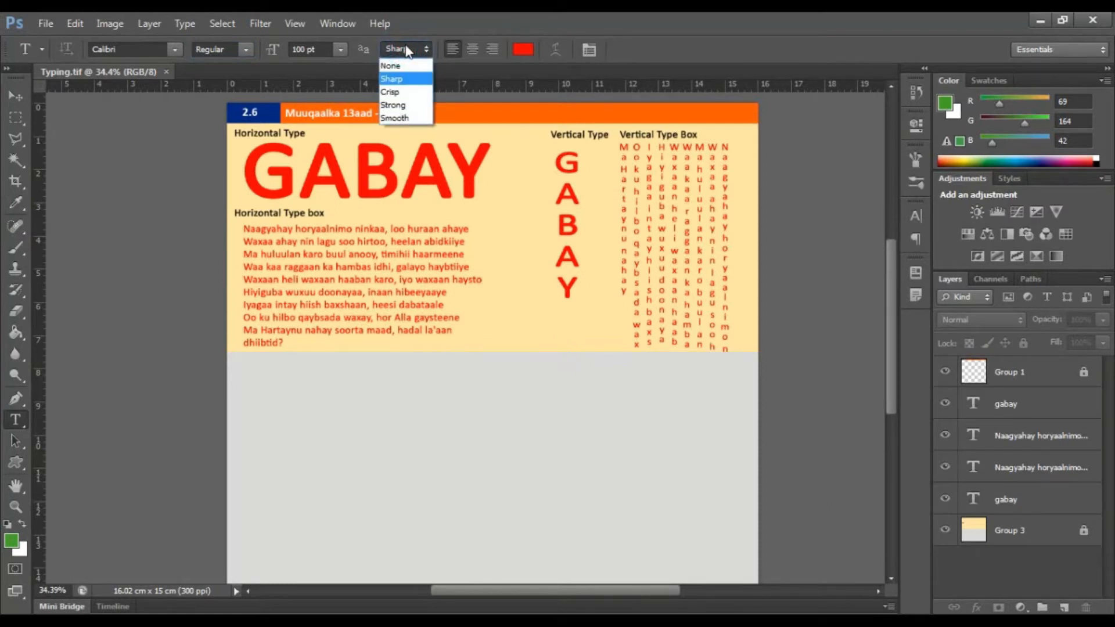
{"action": "left_click", "coordinate": [407, 48]}
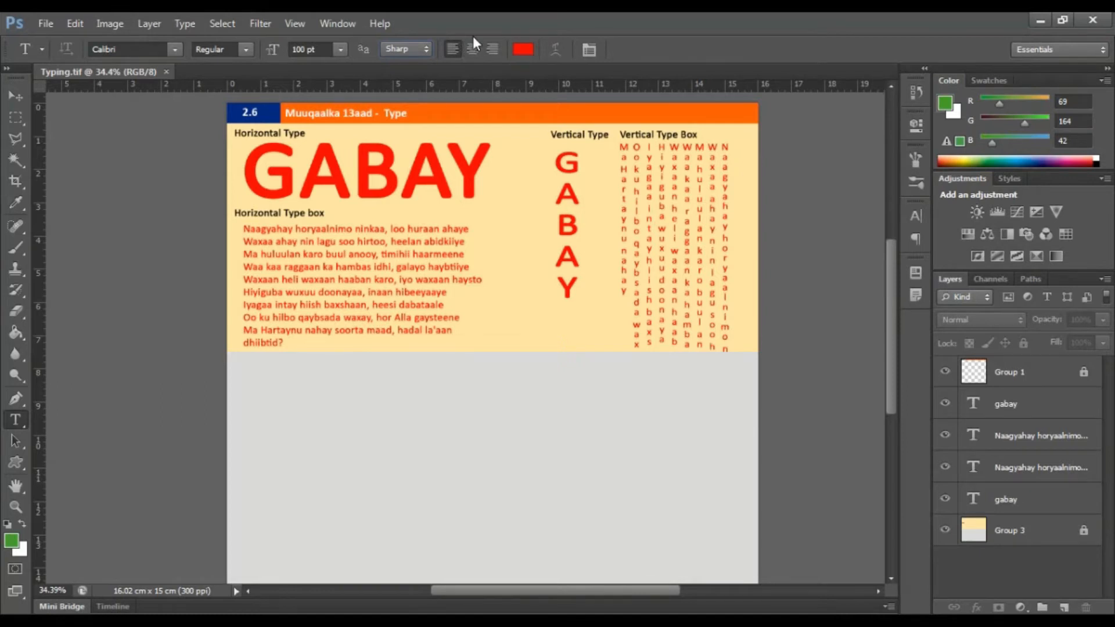
{"action": "left_click", "coordinate": [522, 50]}
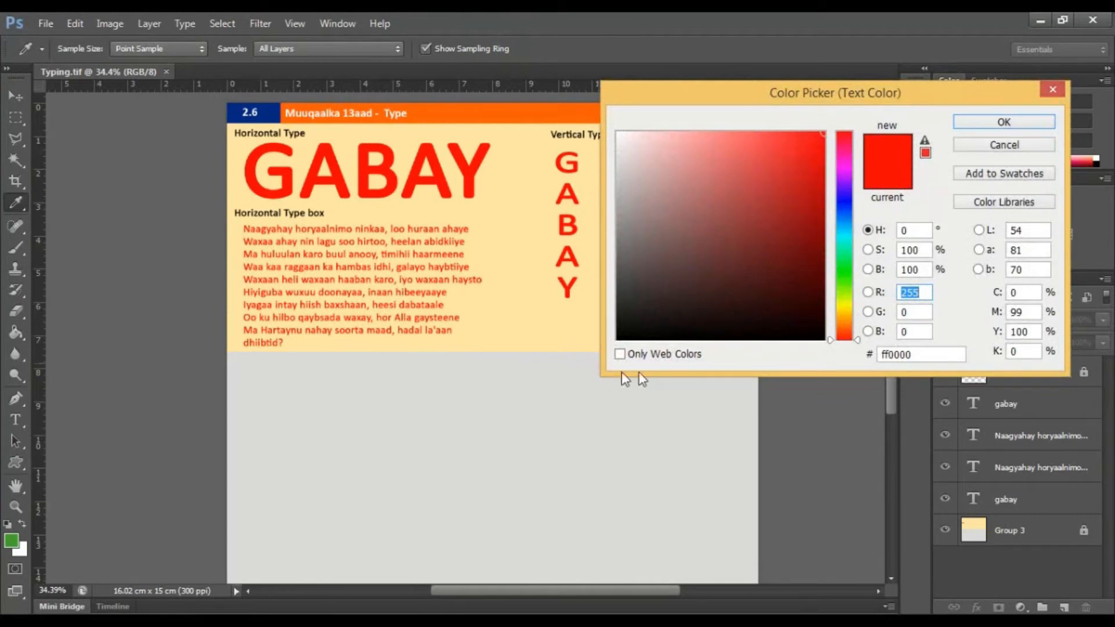
{"action": "left_click", "coordinate": [626, 337]}
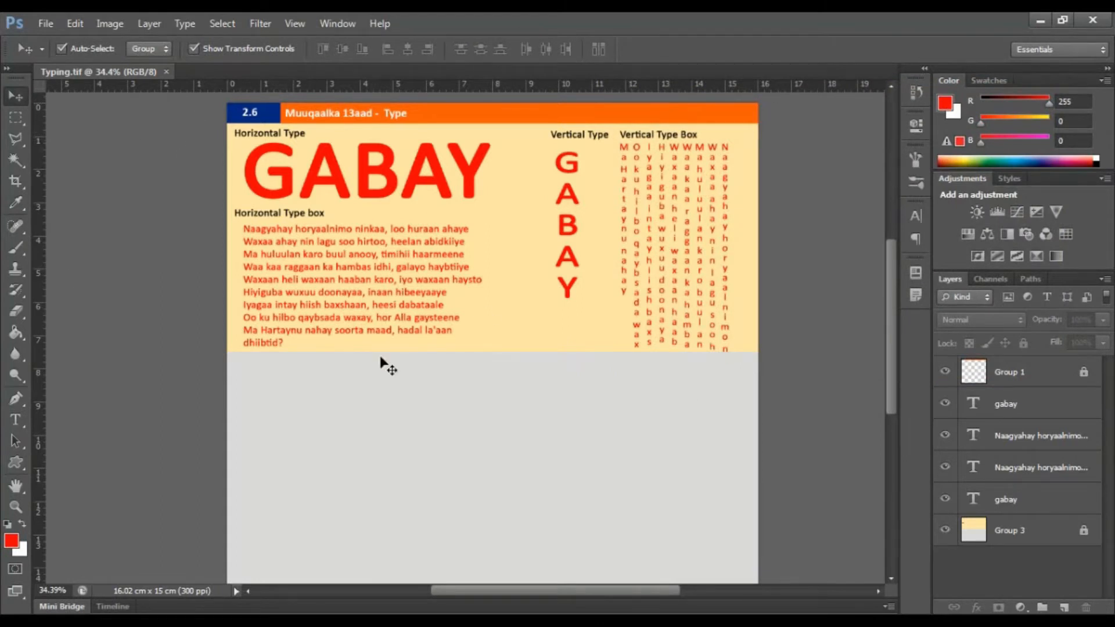
Display the Character and Paragraph settings as floating panels and arrange Paragraph directly beneath Character.
{"action": "left_click", "coordinate": [15, 419]}
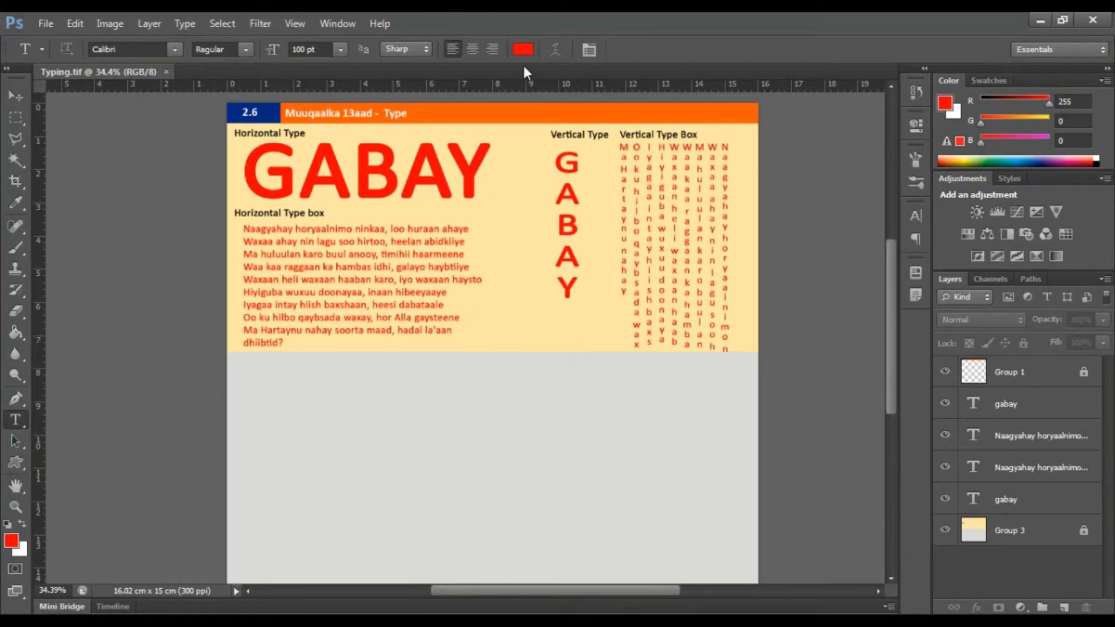
{"action": "left_click", "coordinate": [589, 50]}
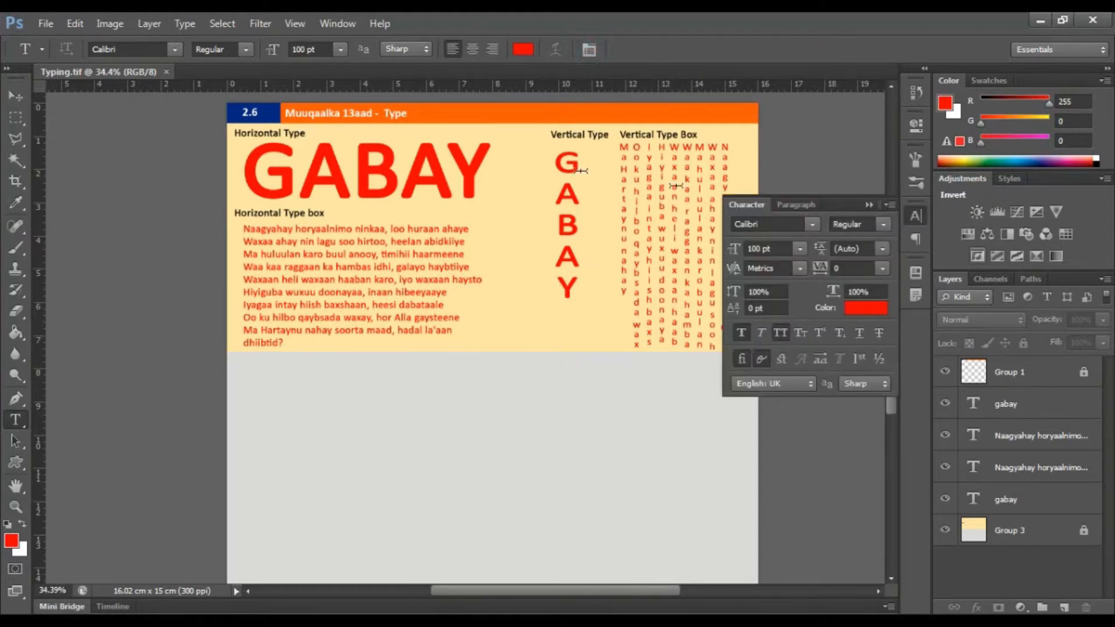
{"action": "left_click", "coordinate": [588, 52]}
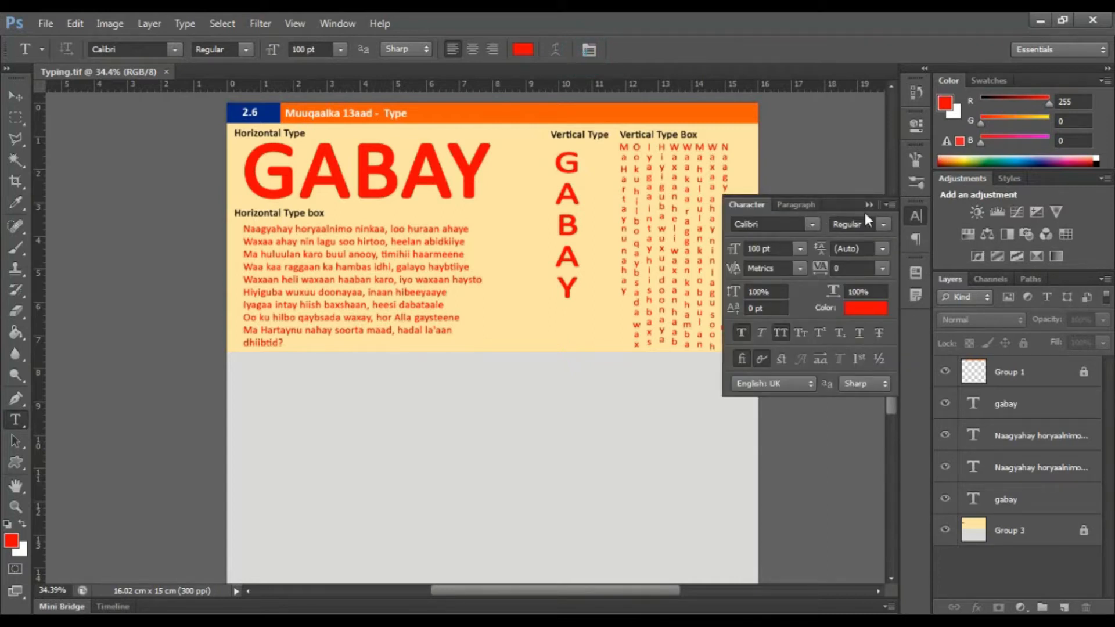
{"action": "left_click_drag", "start_coordinate": [848, 204], "coordinate": [686, 327]}
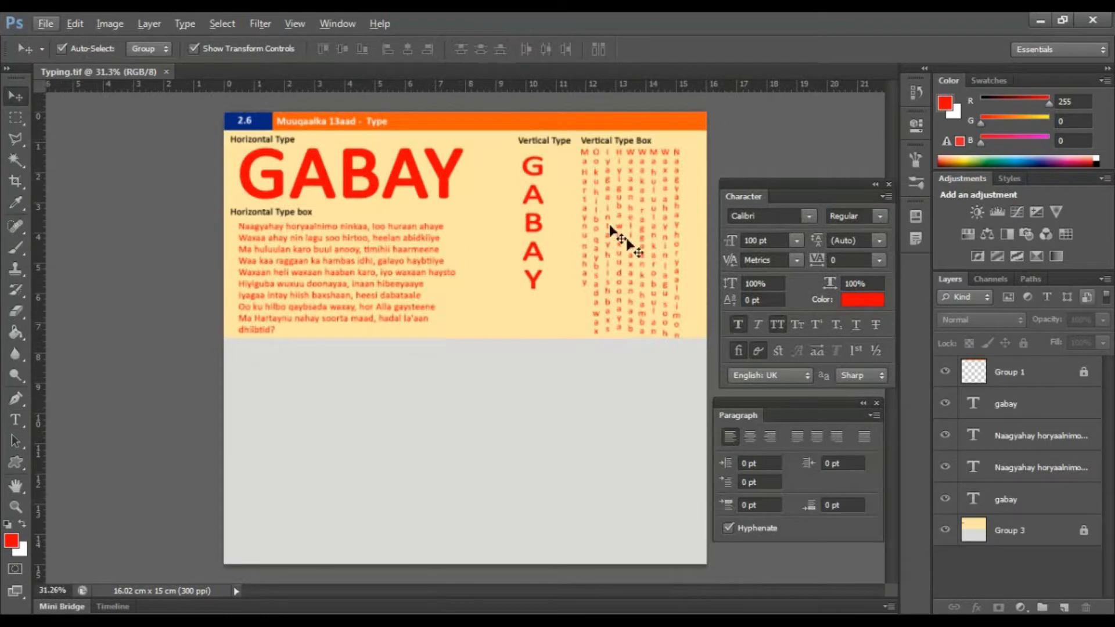
{"action": "left_click_drag", "start_coordinate": [827, 193], "coordinate": [831, 156]}
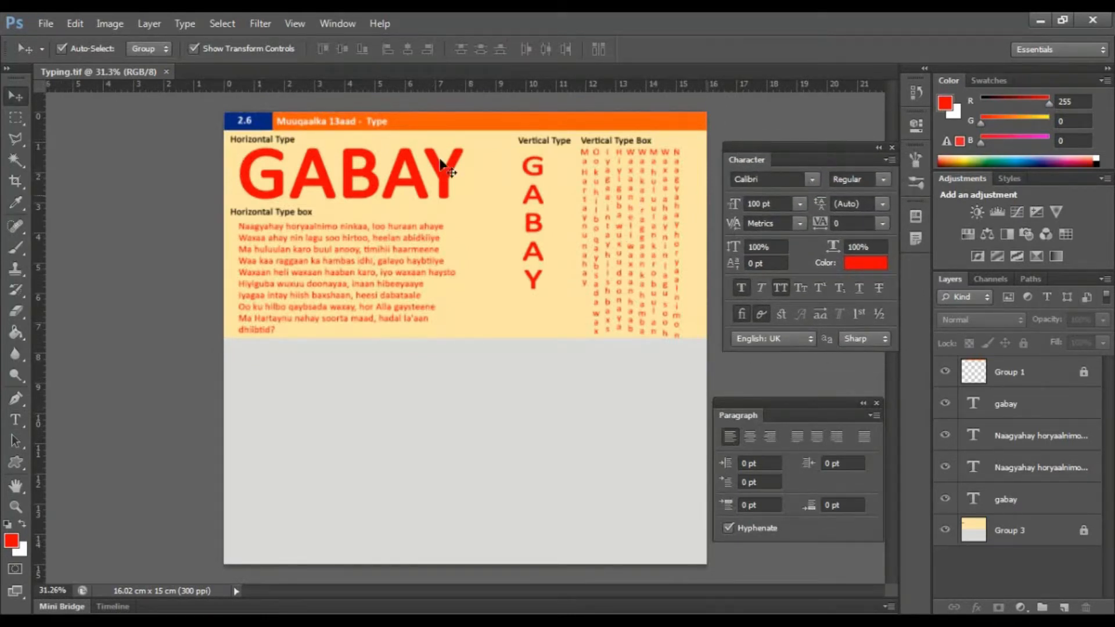
{"action": "left_click", "coordinate": [17, 419]}
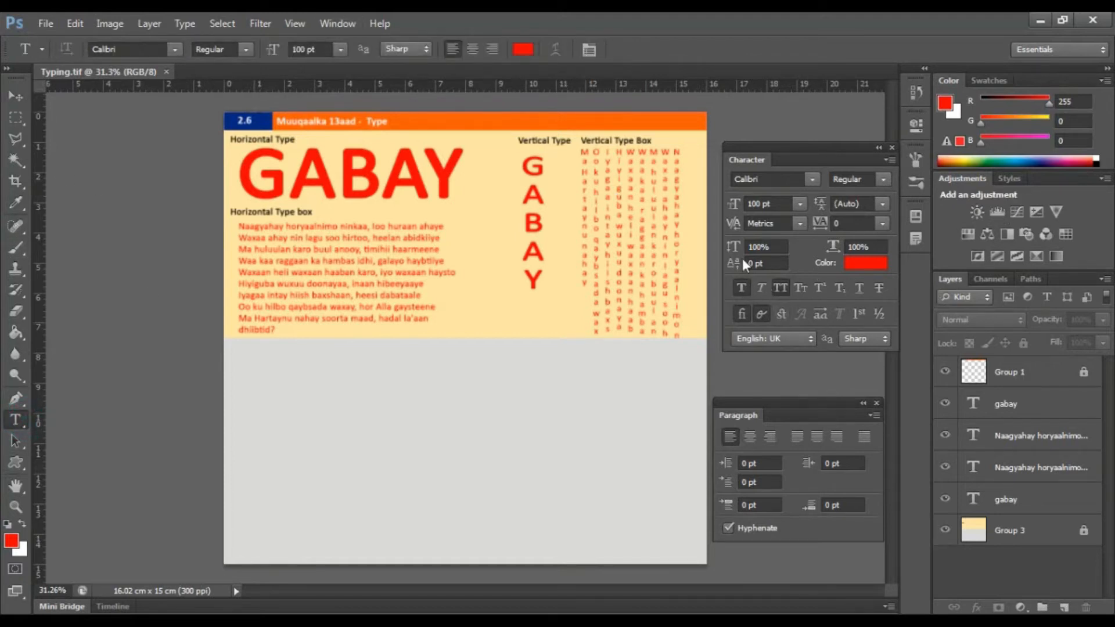
{"action": "left_click_drag", "start_coordinate": [749, 406], "coordinate": [765, 370]}
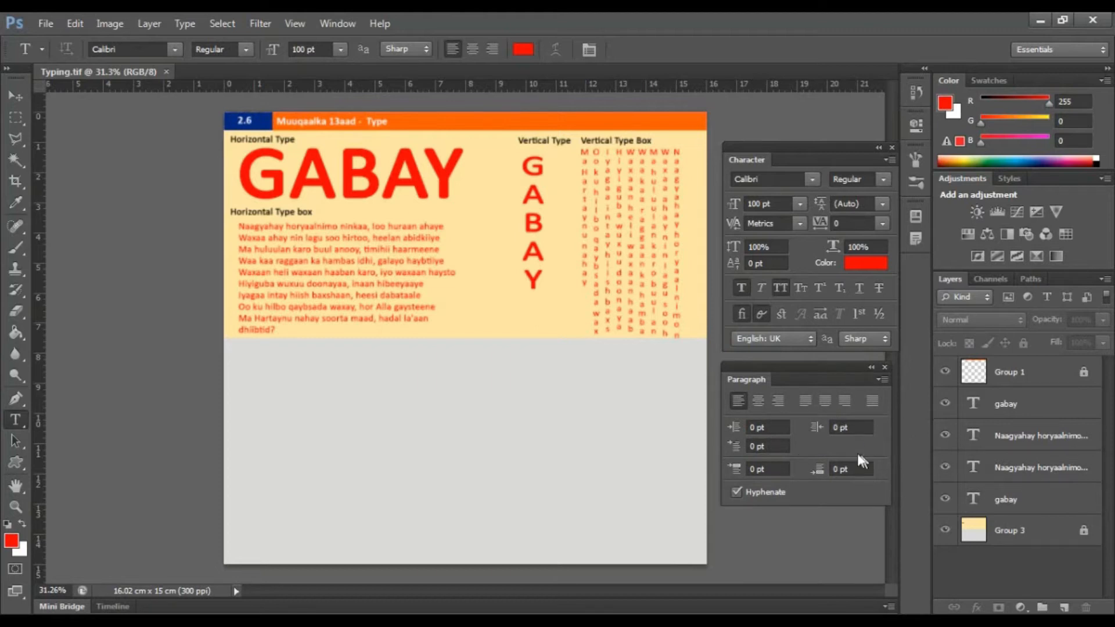
Set the leading to 0 pt while reviewing the character and paragraph formatting settings.
{"action": "left_click", "coordinate": [16, 96]}
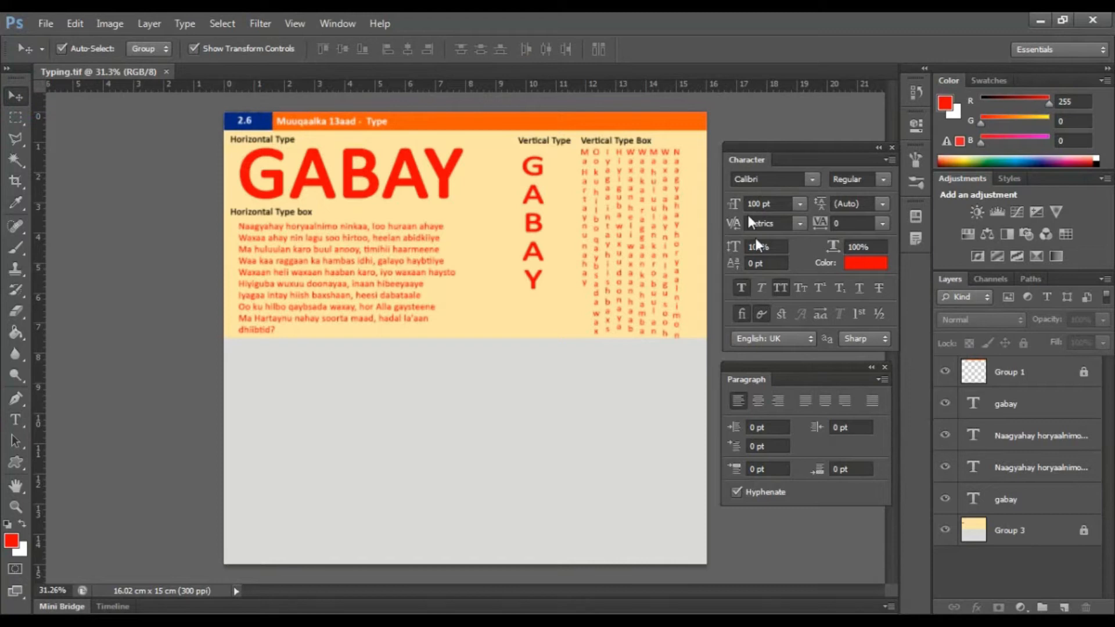
{"action": "left_click", "coordinate": [782, 177]}
{"action": "left_click", "coordinate": [821, 208]}
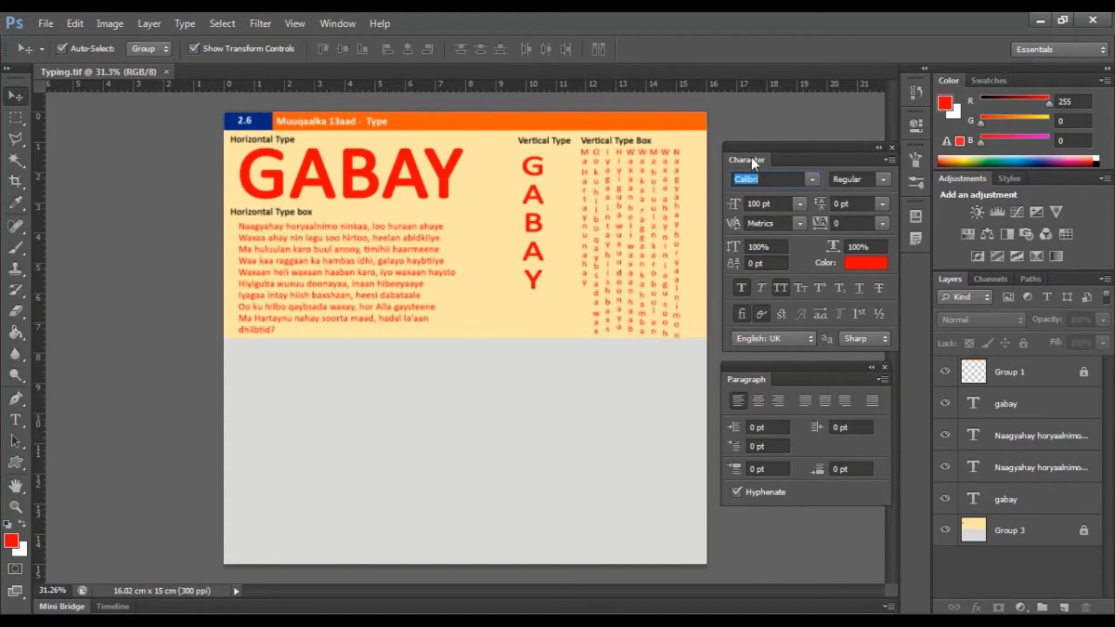
{"action": "left_click", "coordinate": [765, 405]}
{"action": "left_click", "coordinate": [20, 99]}
Try adding the horizontal text "TYPE" in the empty grey area below the examples.
{"action": "scroll", "coordinate": [320, 160], "scroll_direction": "up", "scroll_amount": 1}
{"action": "scroll", "coordinate": [321, 161], "scroll_direction": "down", "scroll_amount": 1}
{"action": "scroll", "coordinate": [393, 156], "scroll_direction": "up", "scroll_amount": 2}
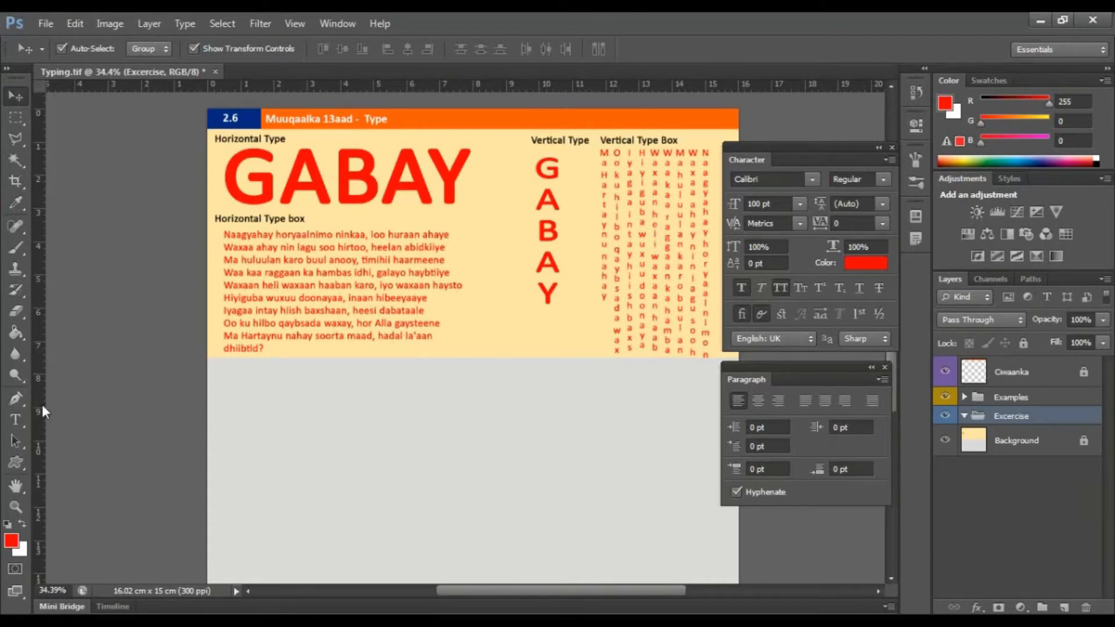
{"action": "left_click", "coordinate": [20, 418]}
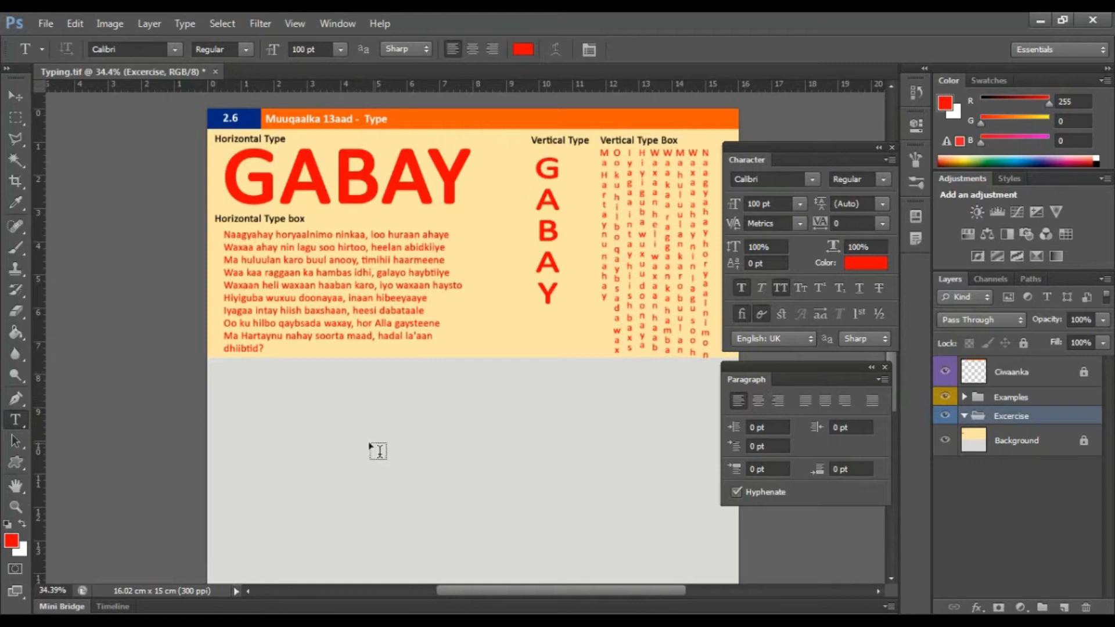
{"action": "left_click", "coordinate": [306, 425]}
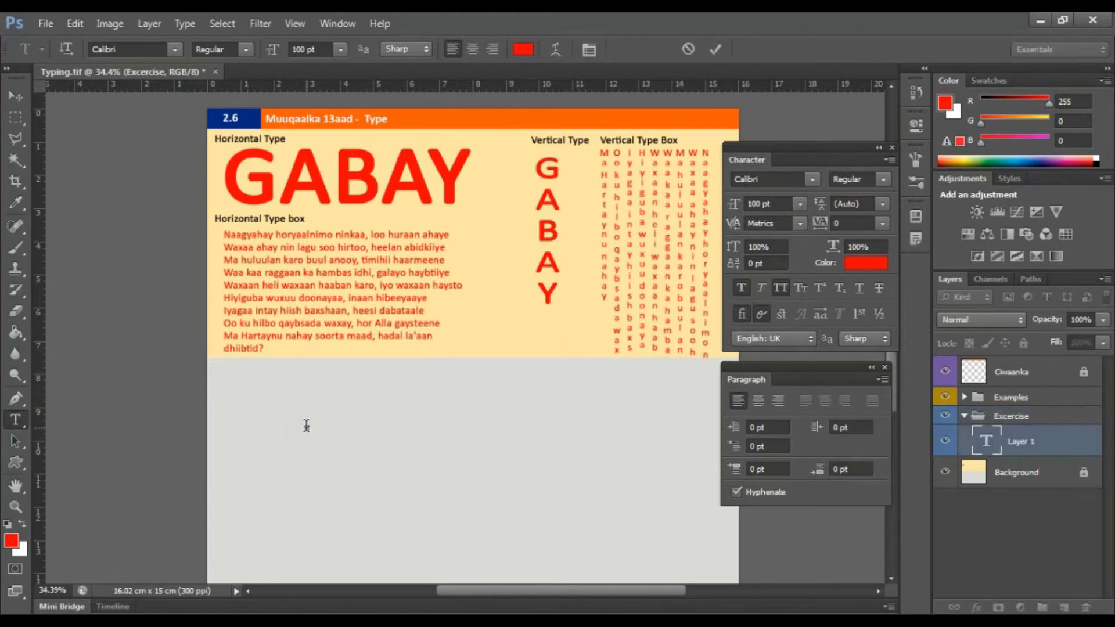
{"action": "type", "text": "TYPE"}
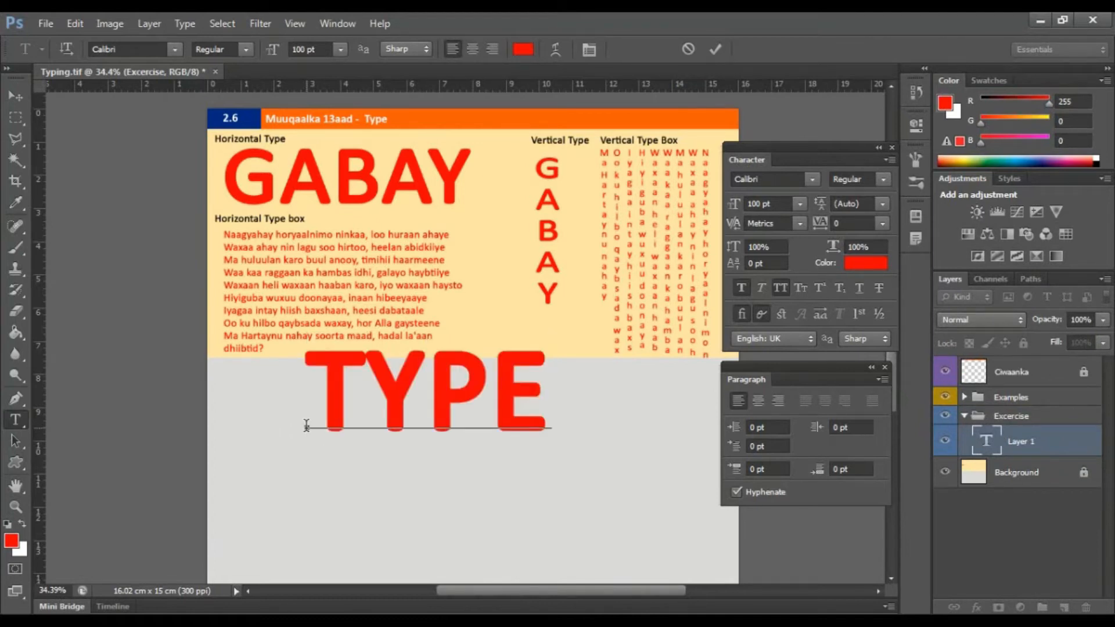
{"action": "key", "text": "Escape"}
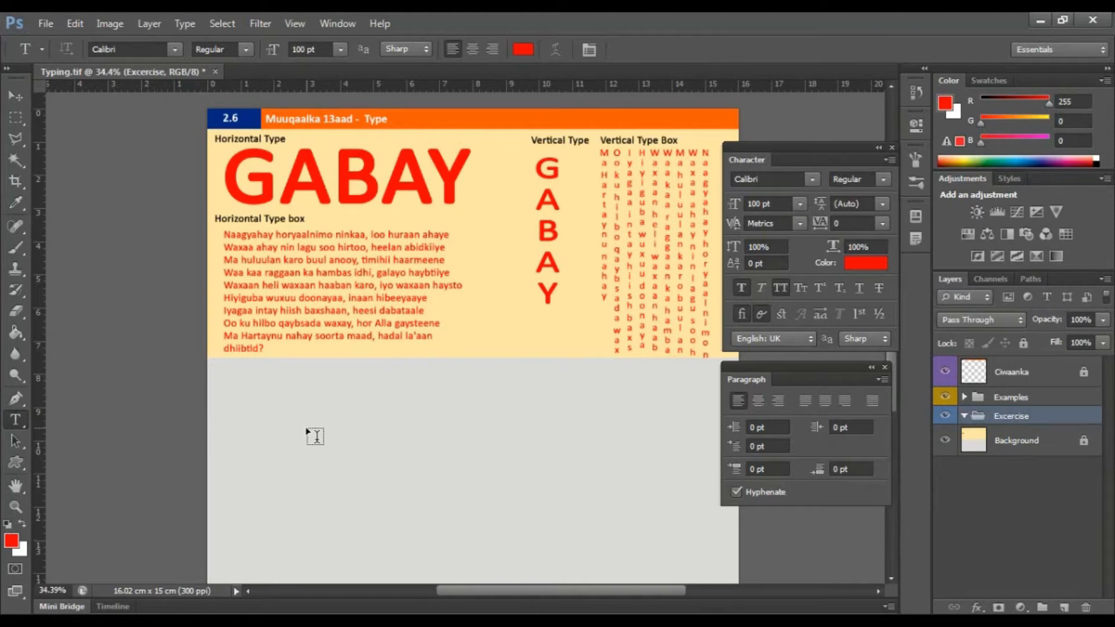
Try inserting the letter "D" after the B in the horizontal "GABAY" text and remove it again.
{"action": "left_click", "coordinate": [22, 96]}
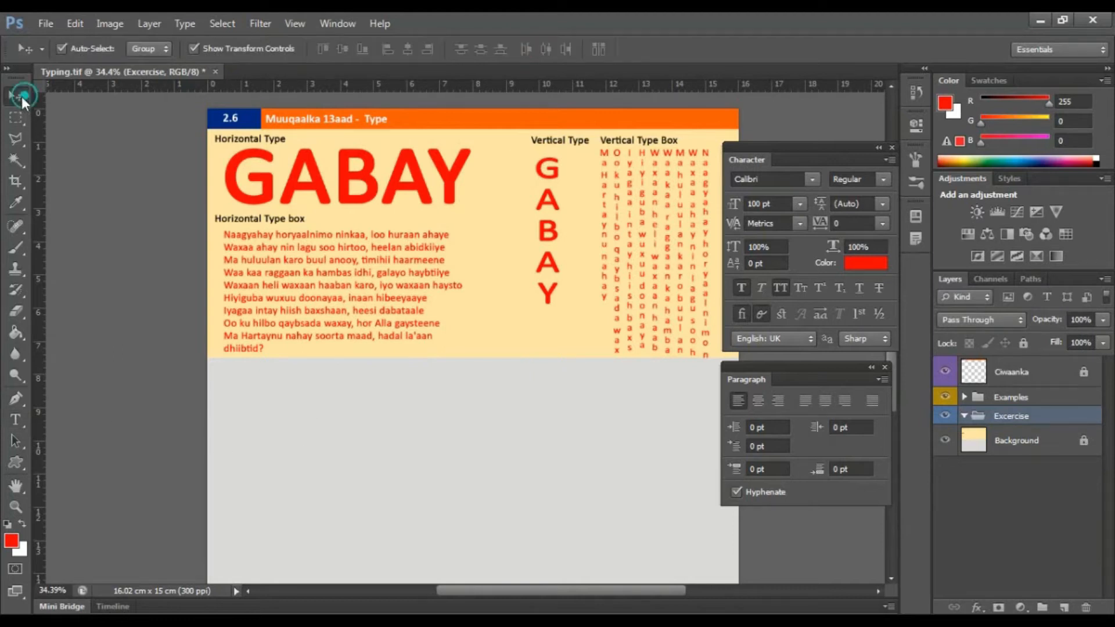
{"action": "left_click", "coordinate": [25, 417]}
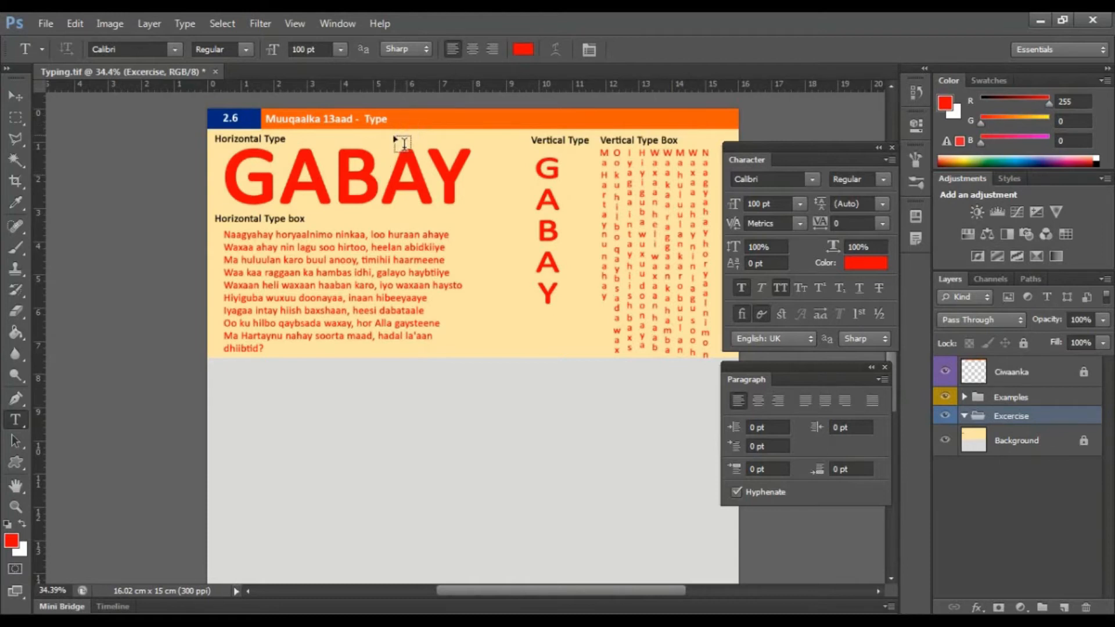
{"action": "left_click", "coordinate": [384, 169]}
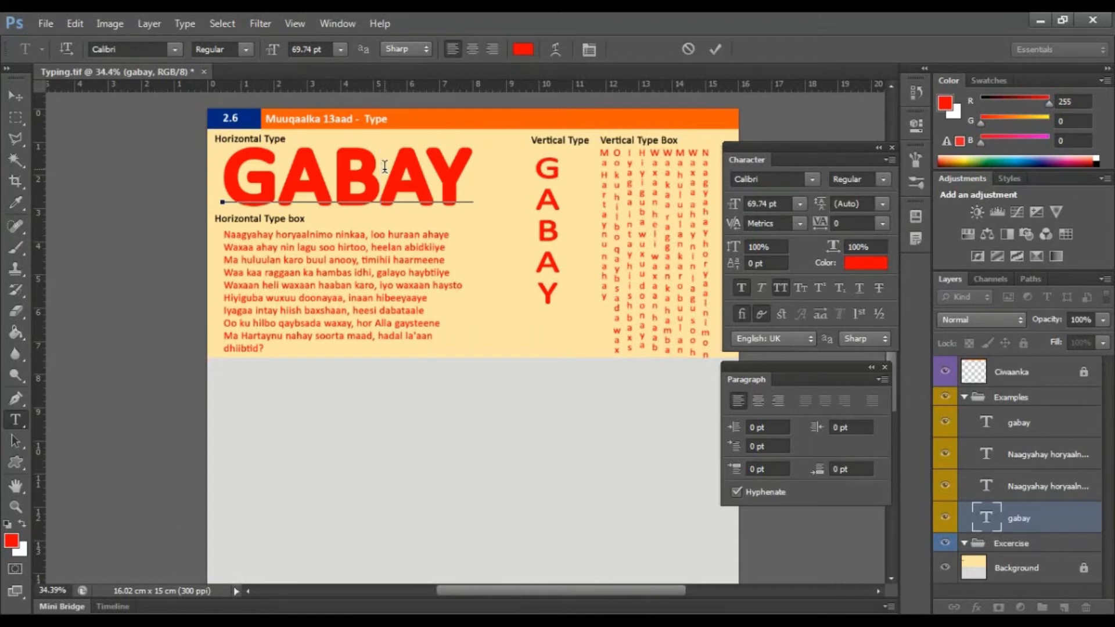
{"action": "type", "text": "D"}
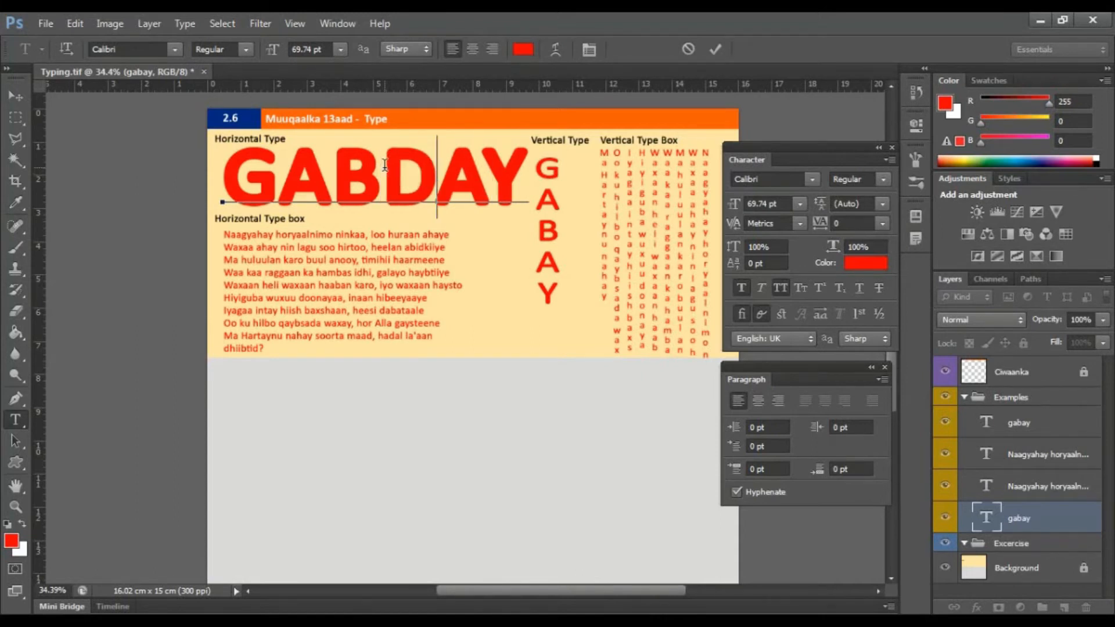
{"action": "key", "text": "Delete"}
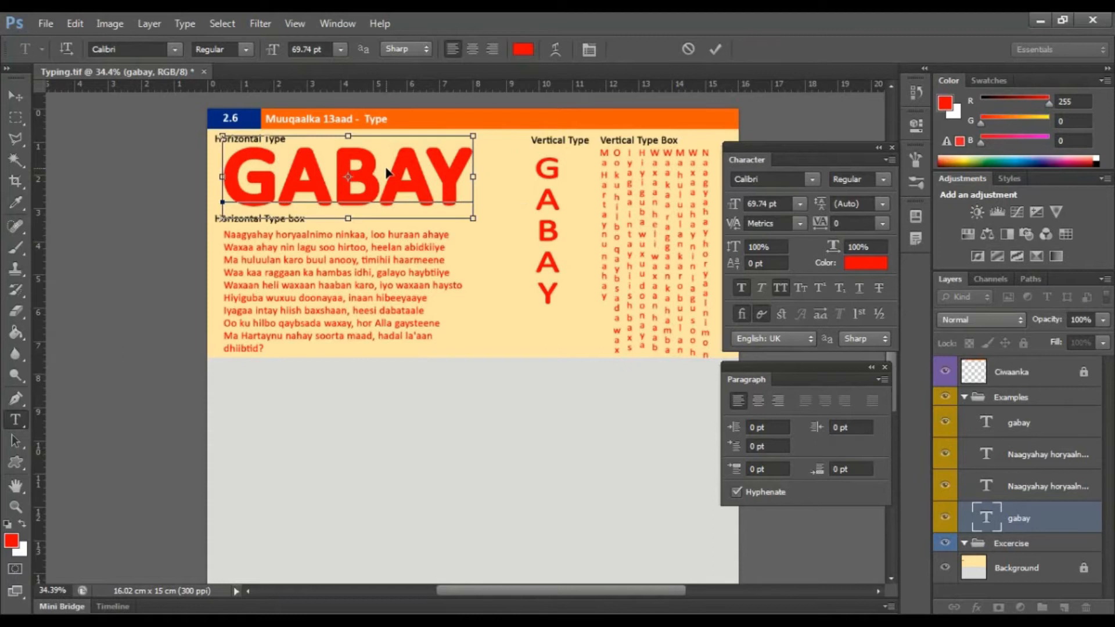
Recolour the whole horizontal "GABAY" text dark blue, sampling the colour from the "2.6" title block.
{"action": "key", "text": "ctrl+a"}
{"action": "left_click", "coordinate": [522, 49]}
{"action": "left_click", "coordinate": [244, 119]}
{"action": "left_click", "coordinate": [1003, 122]}
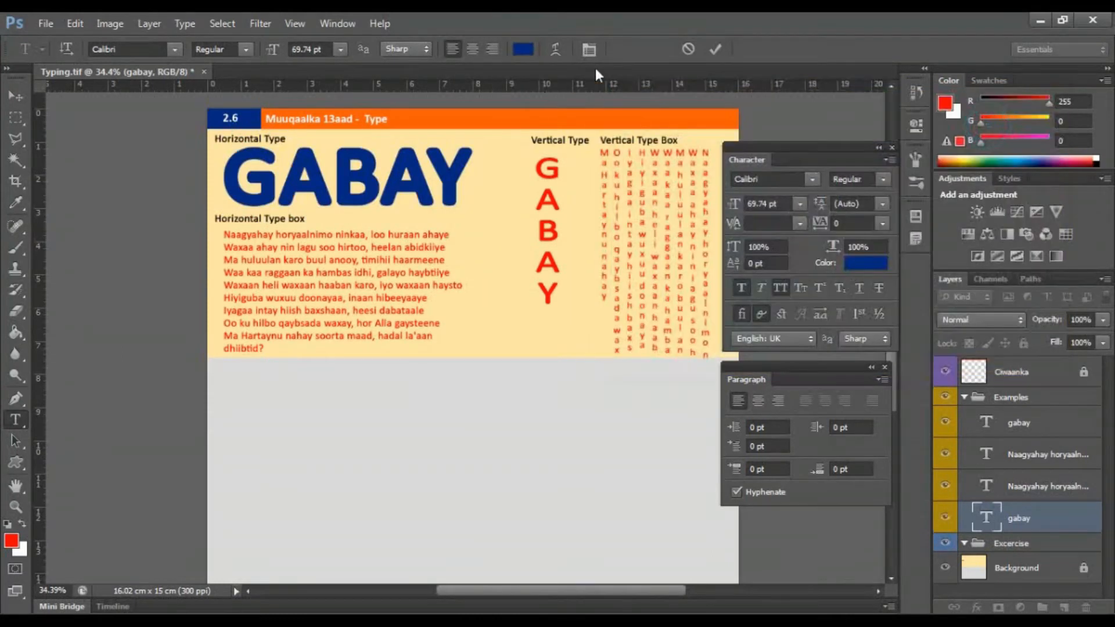
{"action": "left_click", "coordinate": [720, 50]}
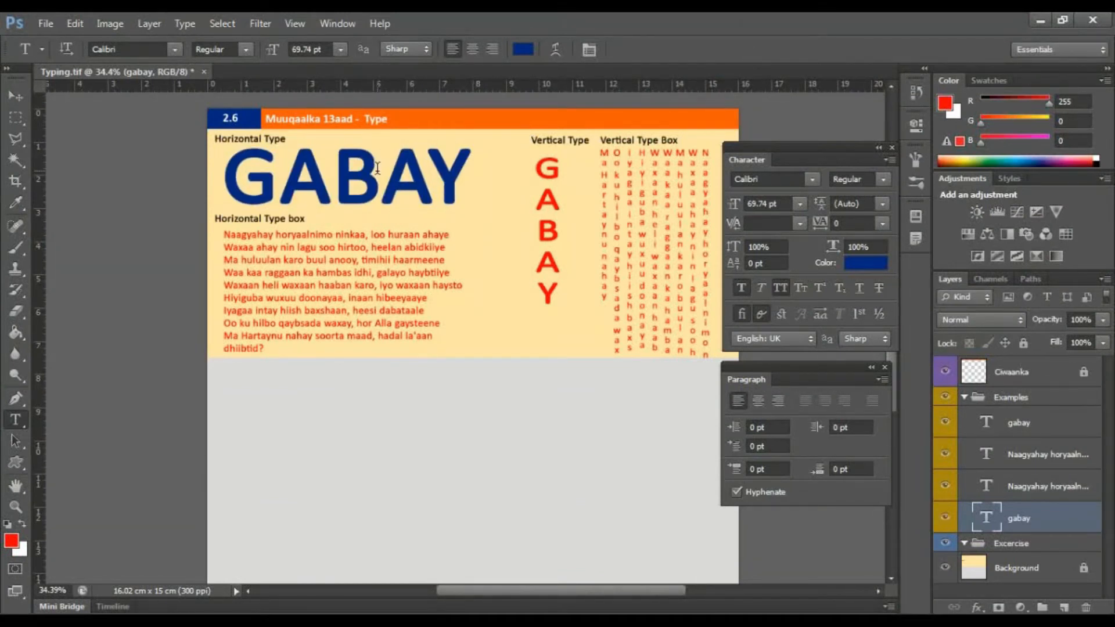
Select the example text layers in turn to compare the vertical type box, vertical "GABAY" and horizontal type box.
{"action": "left_click", "coordinate": [22, 94]}
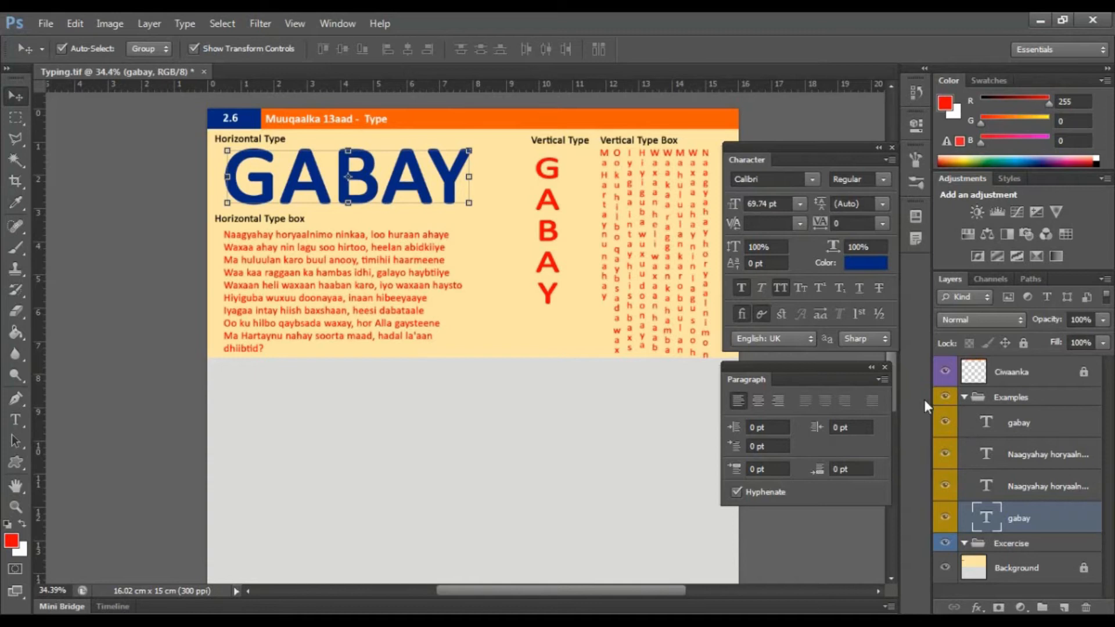
{"action": "left_click", "coordinate": [1015, 445]}
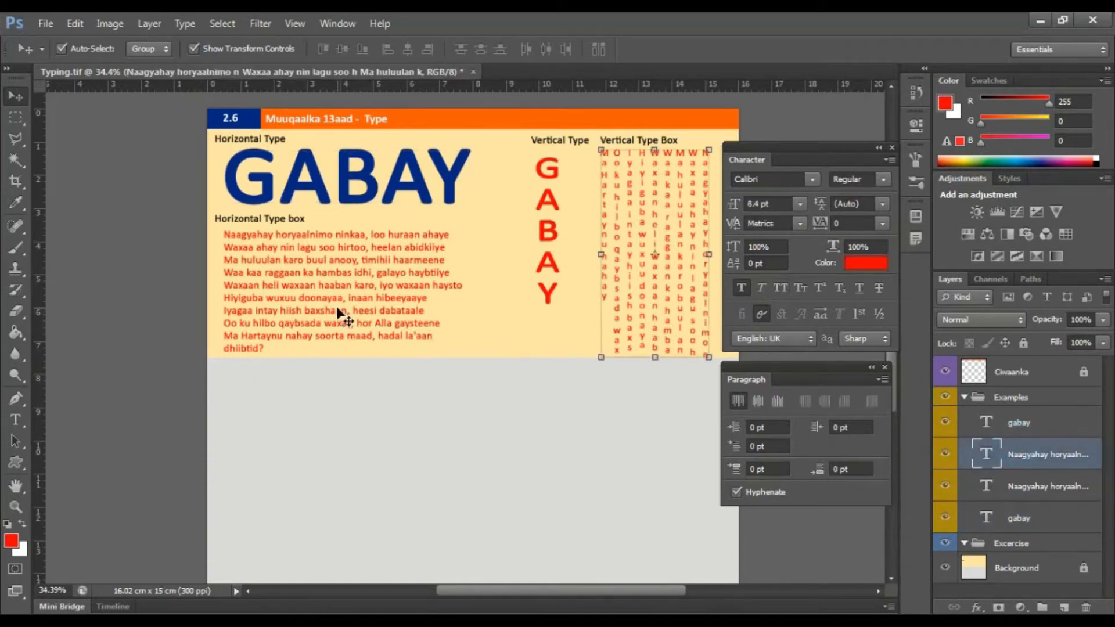
{"action": "left_click", "coordinate": [16, 420]}
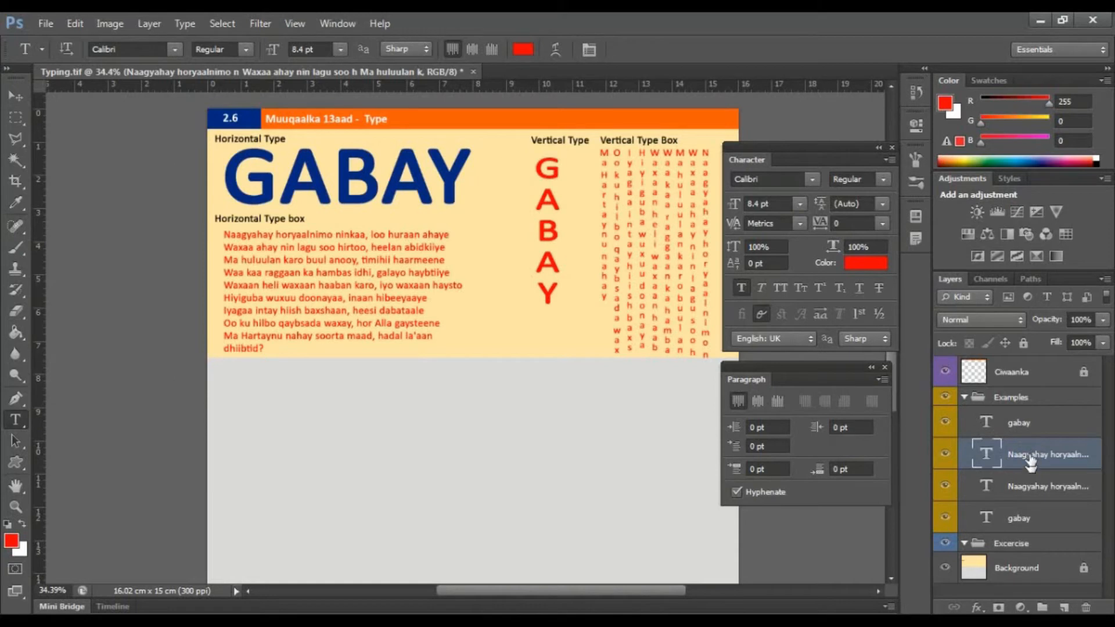
{"action": "left_click", "coordinate": [1015, 428]}
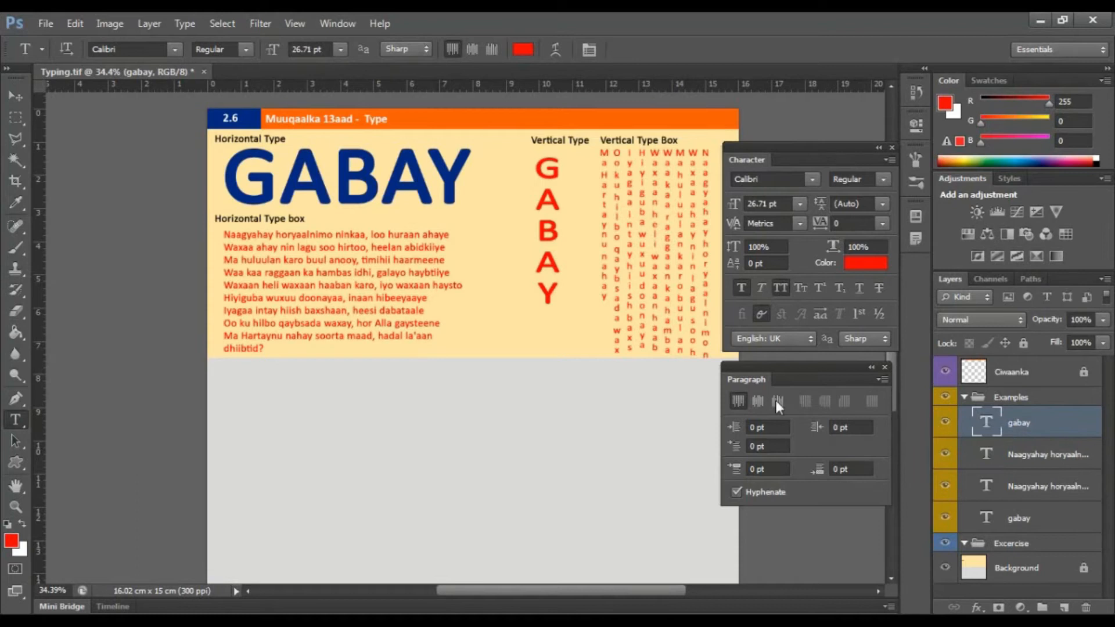
{"action": "left_click", "coordinate": [14, 100]}
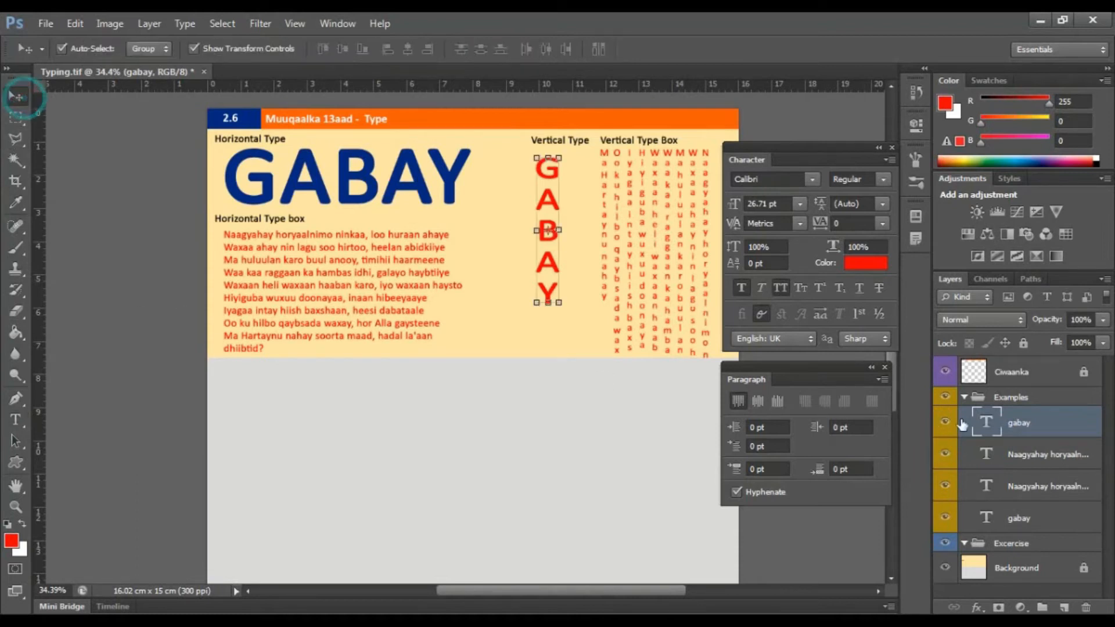
{"action": "left_click", "coordinate": [1047, 485]}
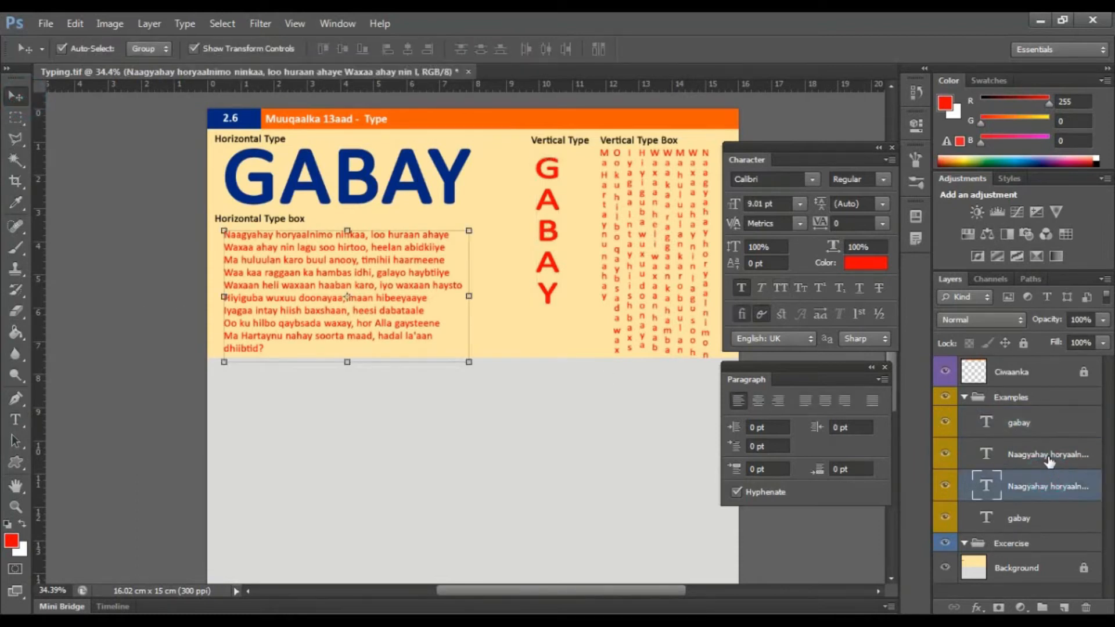
Enter the vertical "GABAY" text and the vertical type box with the Type tool to examine how each is edited.
{"action": "left_click", "coordinate": [16, 420]}
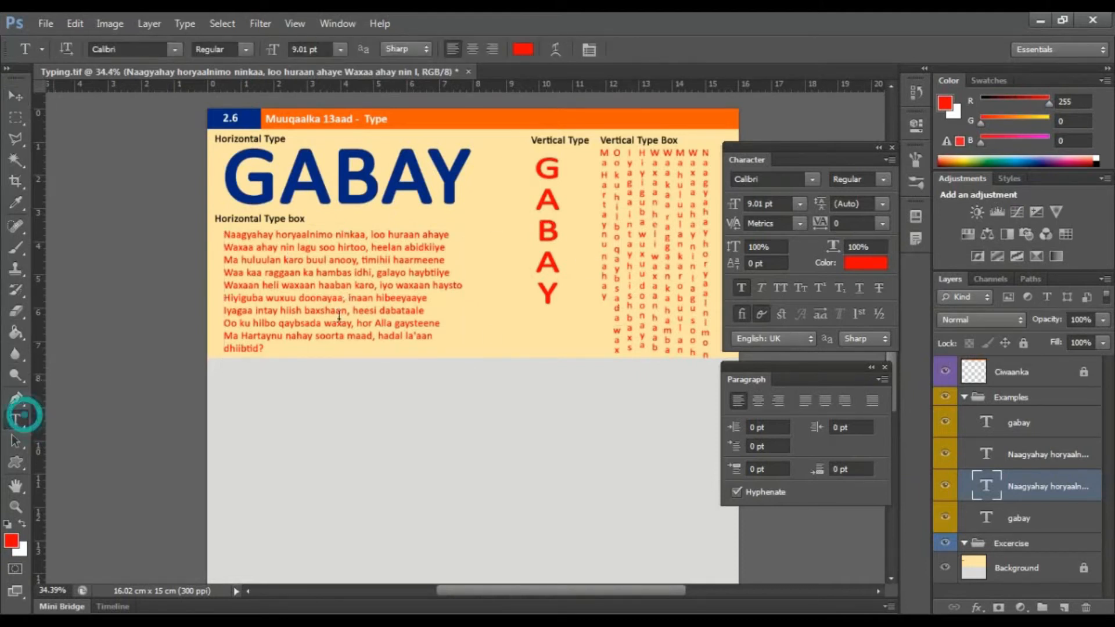
{"action": "left_click", "coordinate": [549, 187]}
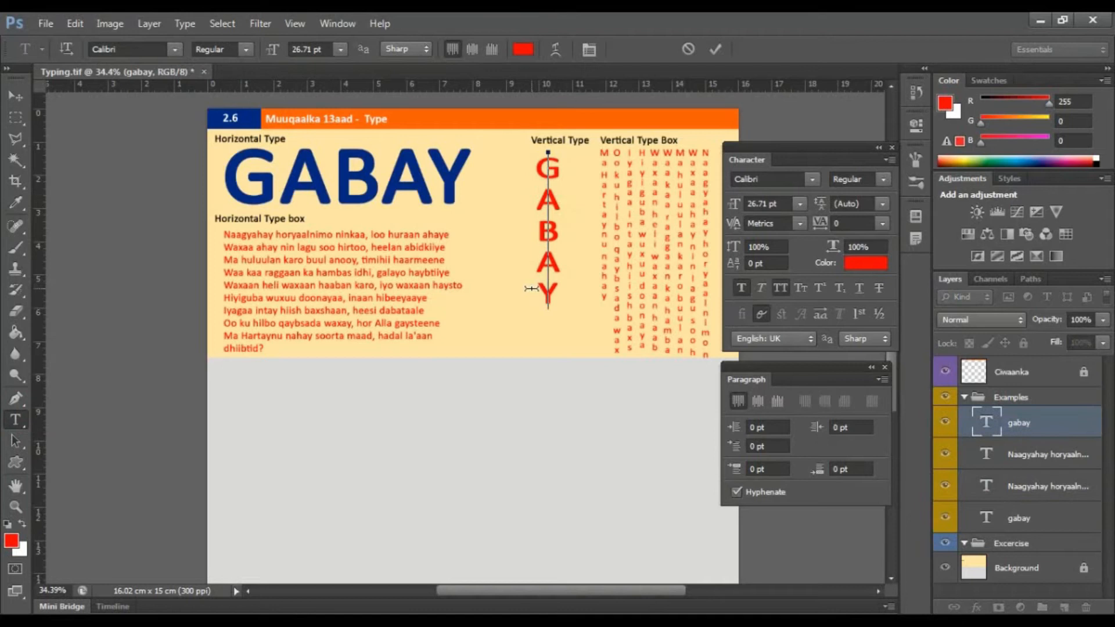
{"action": "key", "text": "ctrl+Return"}
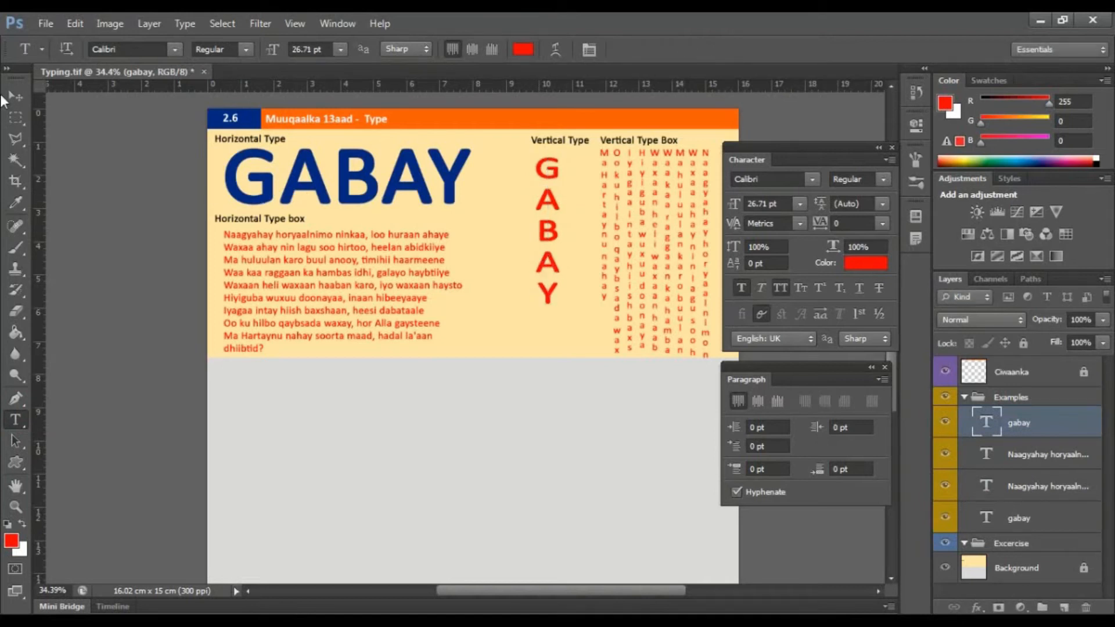
{"action": "left_click", "coordinate": [16, 98]}
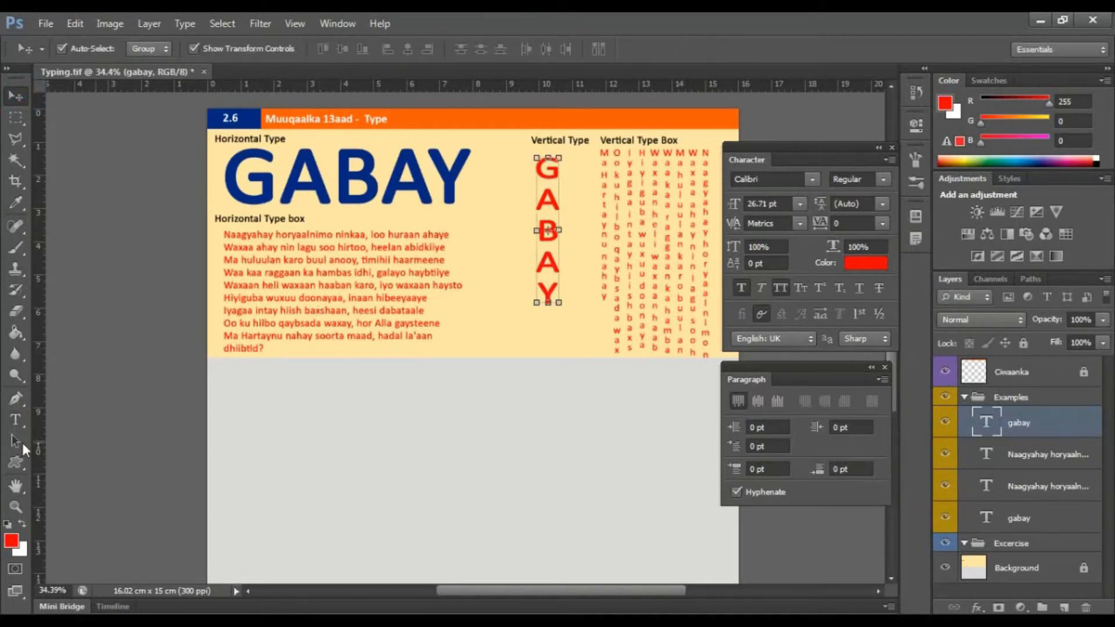
{"action": "left_click", "coordinate": [16, 421]}
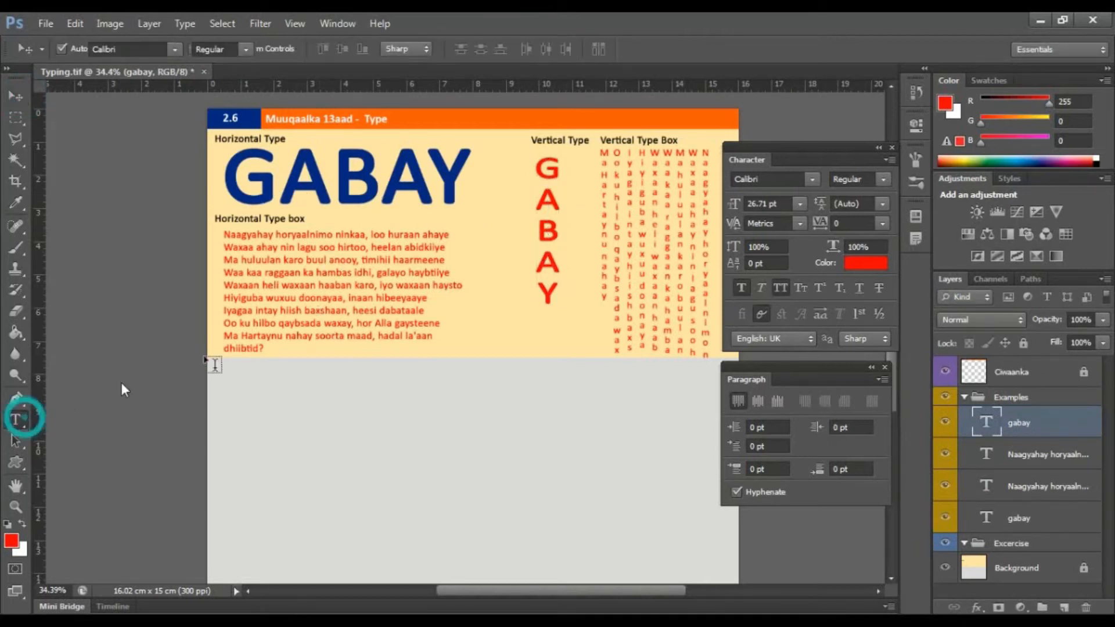
{"action": "left_click", "coordinate": [620, 273]}
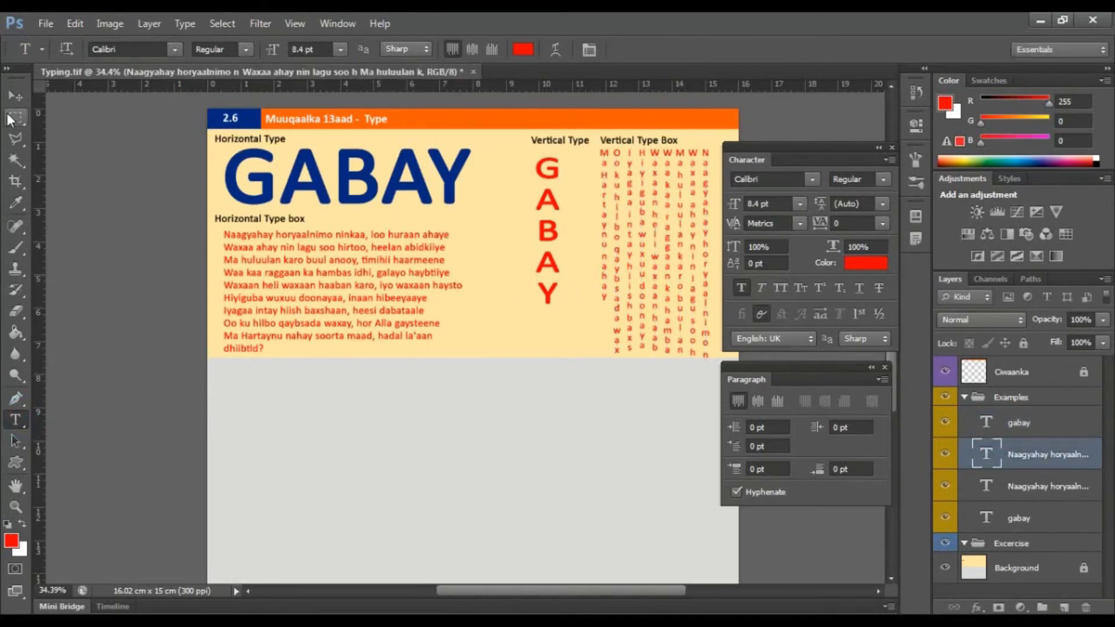
Deselect the text layer and select the Examples group through its horizontal type box with the Move tool.
{"action": "left_click", "coordinate": [16, 96]}
{"action": "left_click", "coordinate": [58, 155]}
{"action": "left_click", "coordinate": [19, 402]}
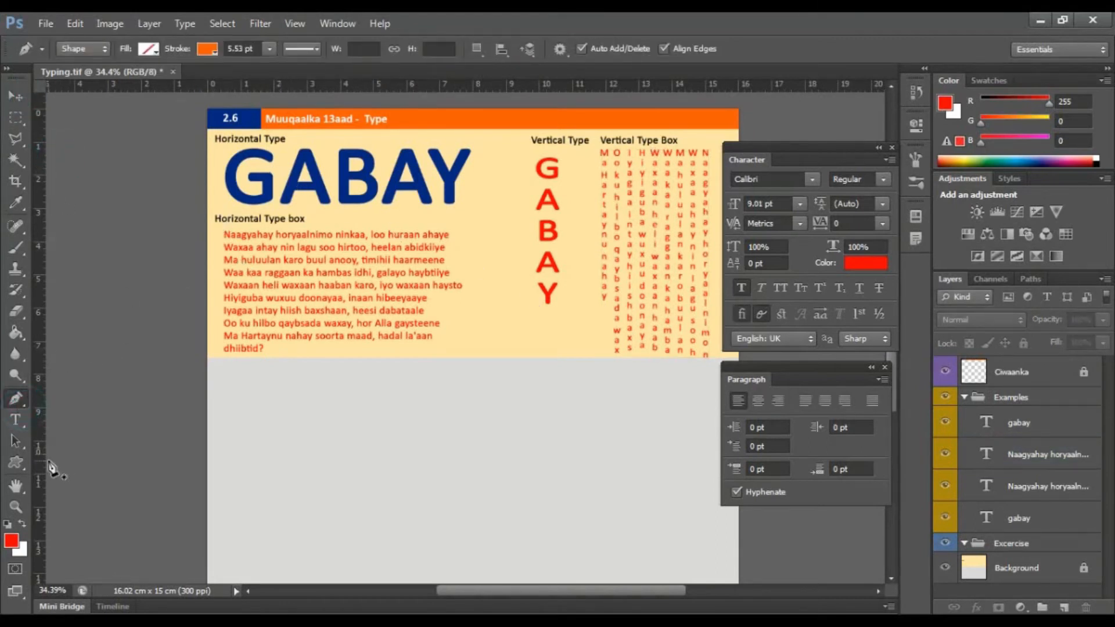
{"action": "left_click", "coordinate": [16, 419]}
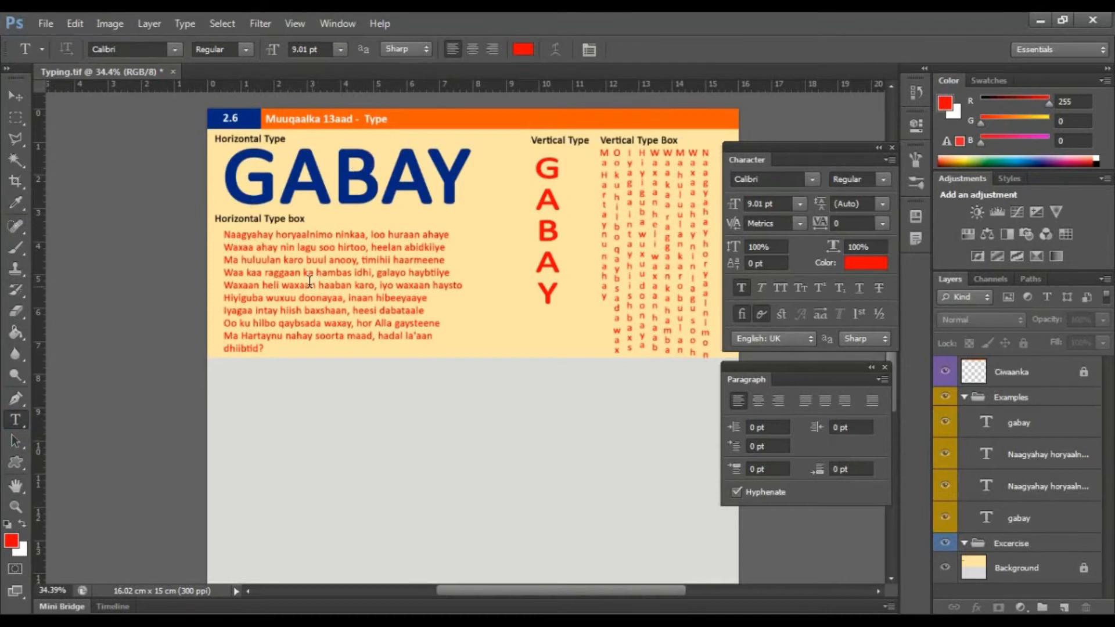
{"action": "left_click", "coordinate": [16, 96]}
{"action": "left_click", "coordinate": [365, 298]}
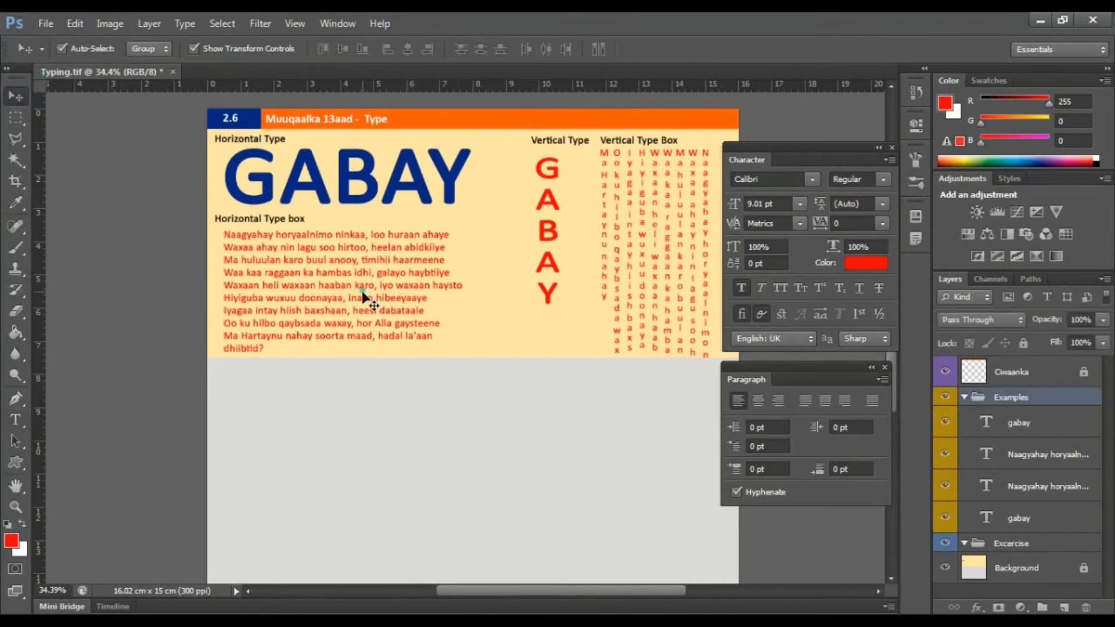
Examine the horizontal type box and horizontal "GABAY" in text editing, including selecting the box's first nine lines.
{"action": "left_click", "coordinate": [16, 419]}
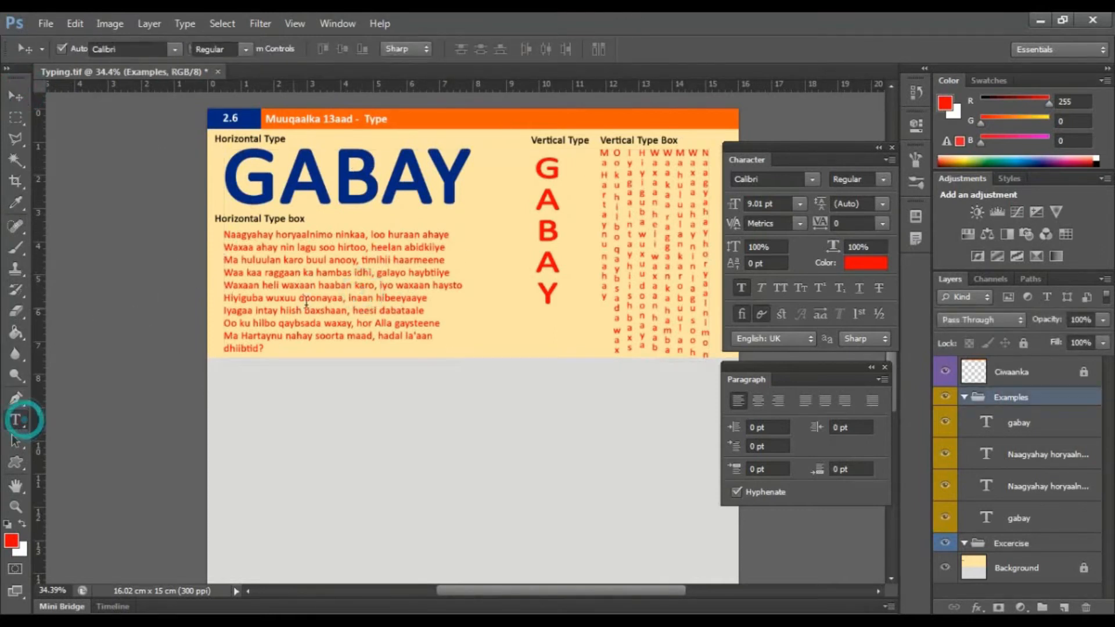
{"action": "left_click", "coordinate": [309, 297]}
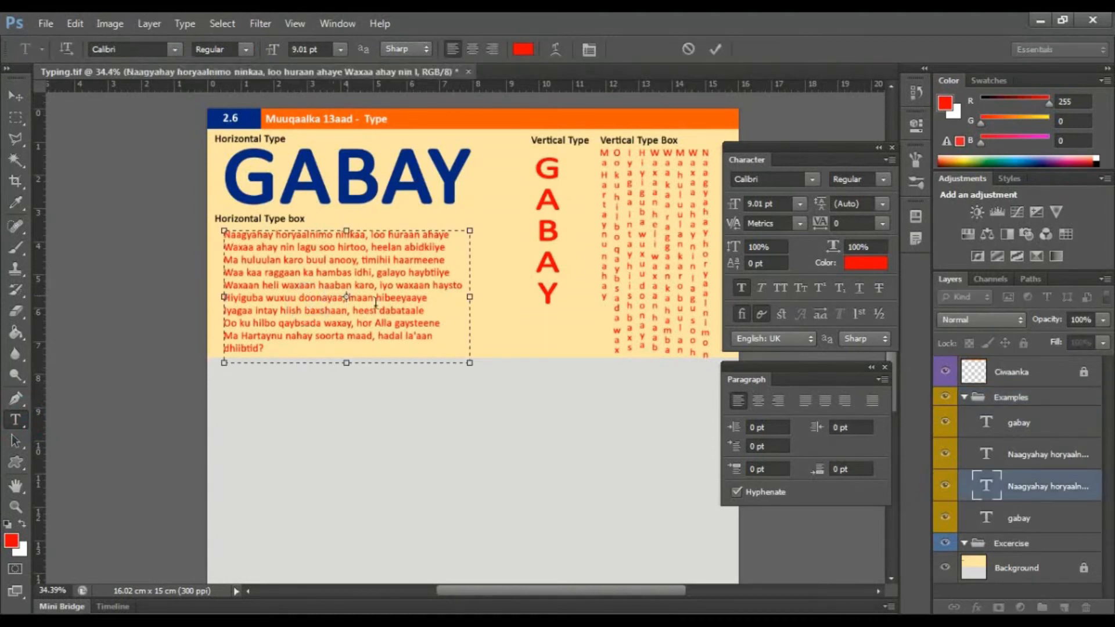
{"action": "left_click", "coordinate": [688, 49]}
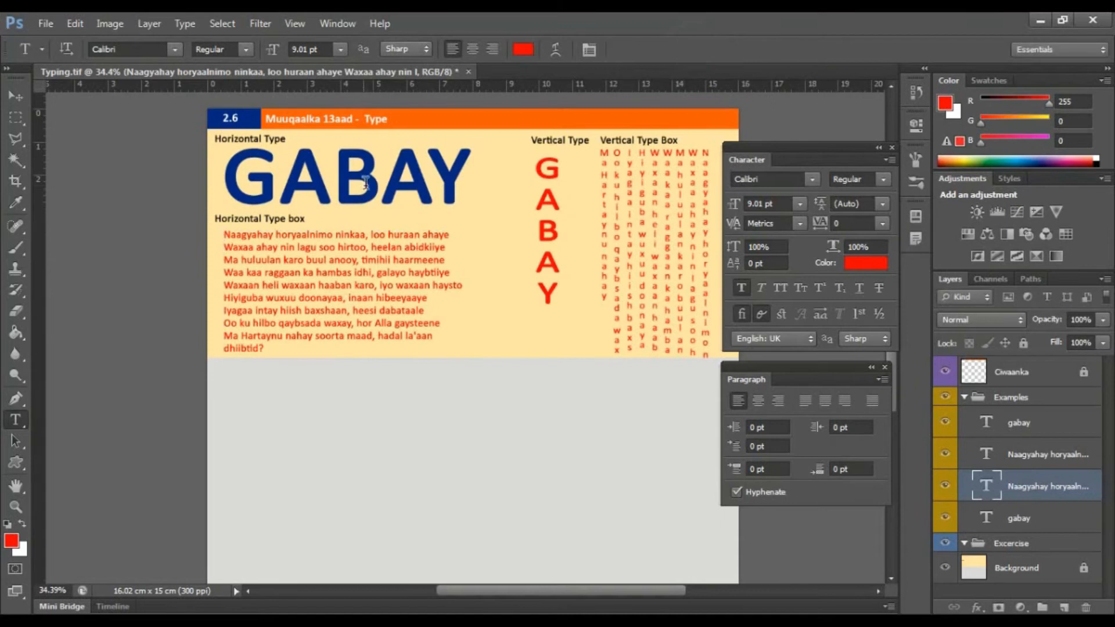
{"action": "left_click", "coordinate": [367, 181]}
{"action": "left_click", "coordinate": [716, 50]}
{"action": "left_click", "coordinate": [313, 313]}
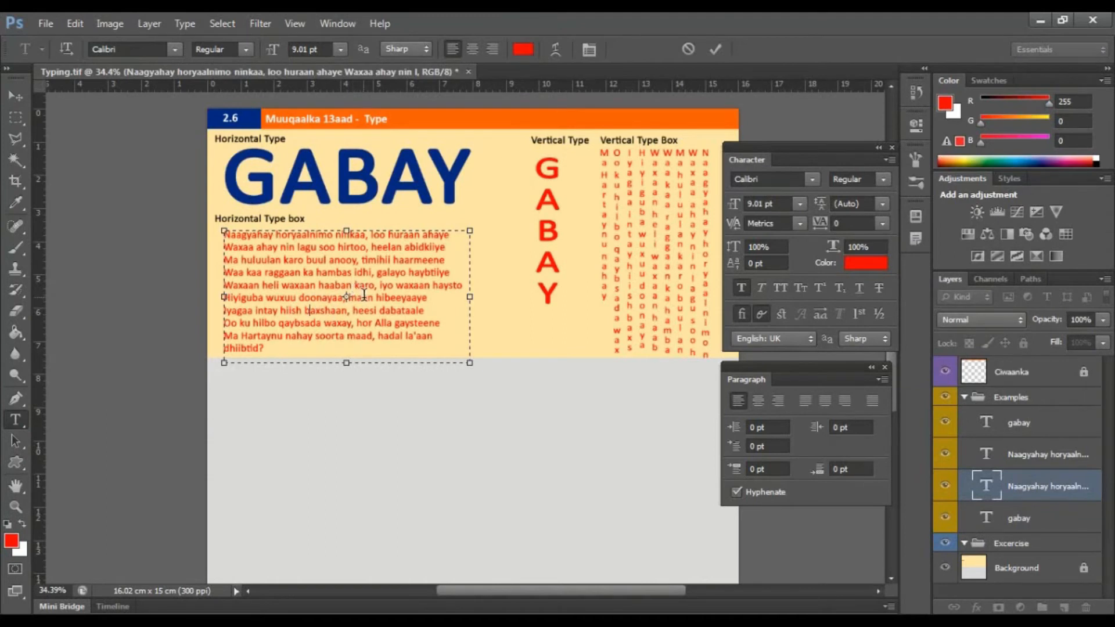
{"action": "left_click_drag", "start_coordinate": [441, 333], "coordinate": [223, 233]}
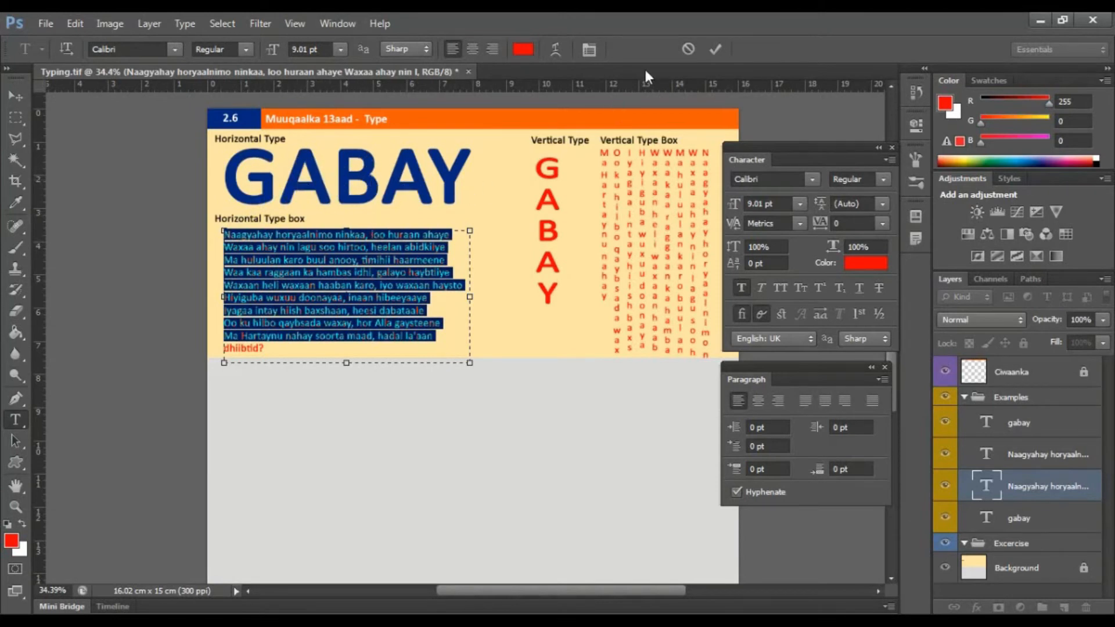
{"action": "left_click", "coordinate": [714, 49]}
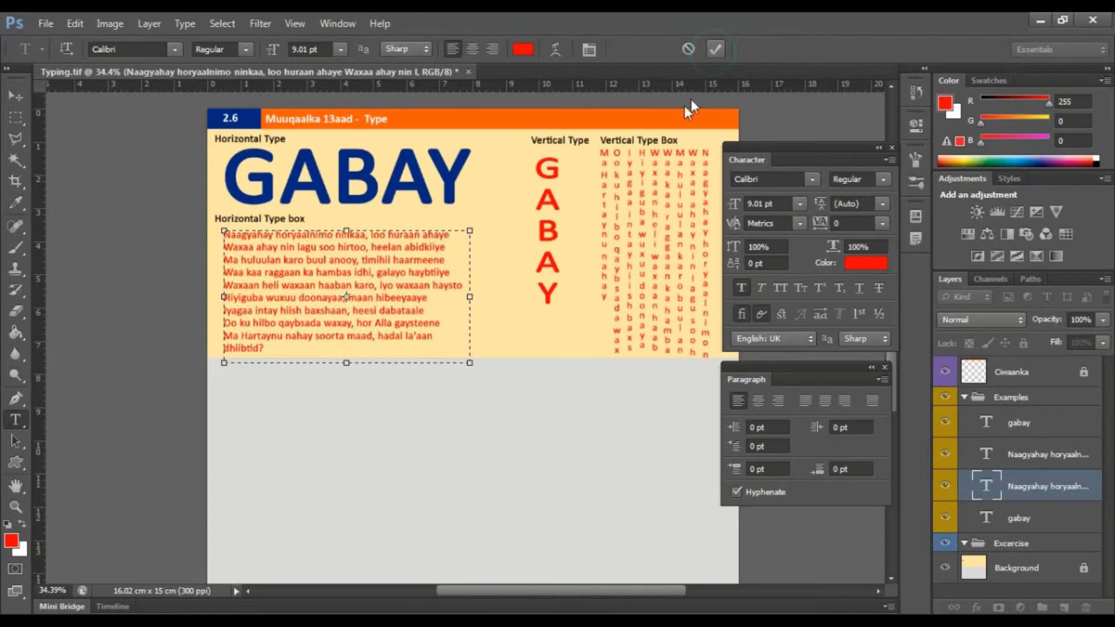
Examine the vertical "GABAY" text and the vertical type box in text editing, collapsing the Character settings to uncover the box.
{"action": "left_click", "coordinate": [547, 185]}
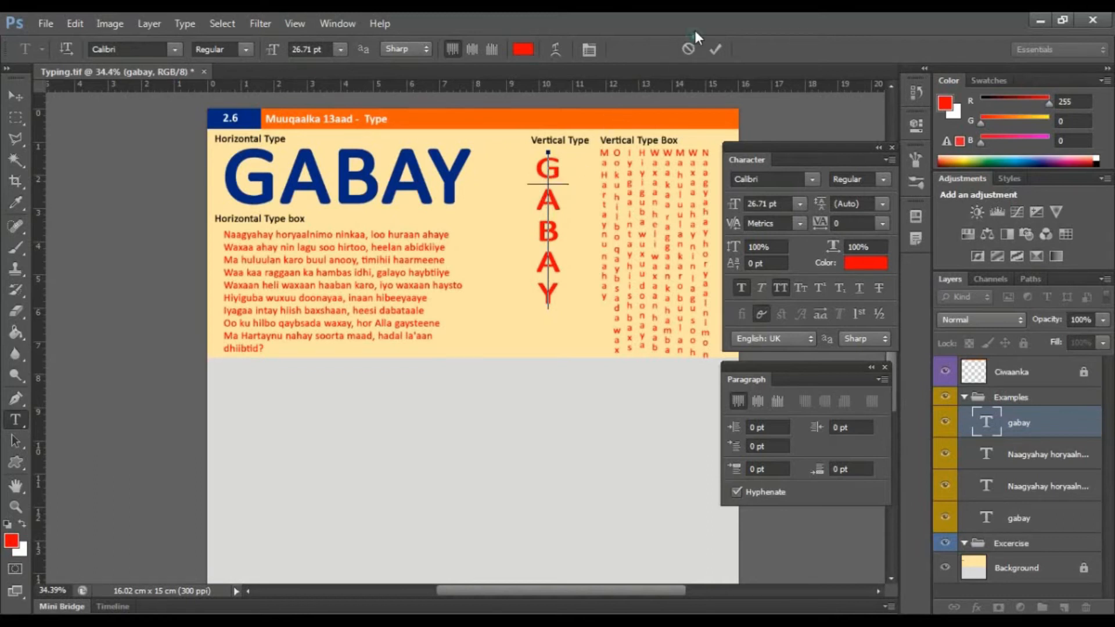
{"action": "left_click", "coordinate": [686, 49]}
{"action": "left_click", "coordinate": [651, 213]}
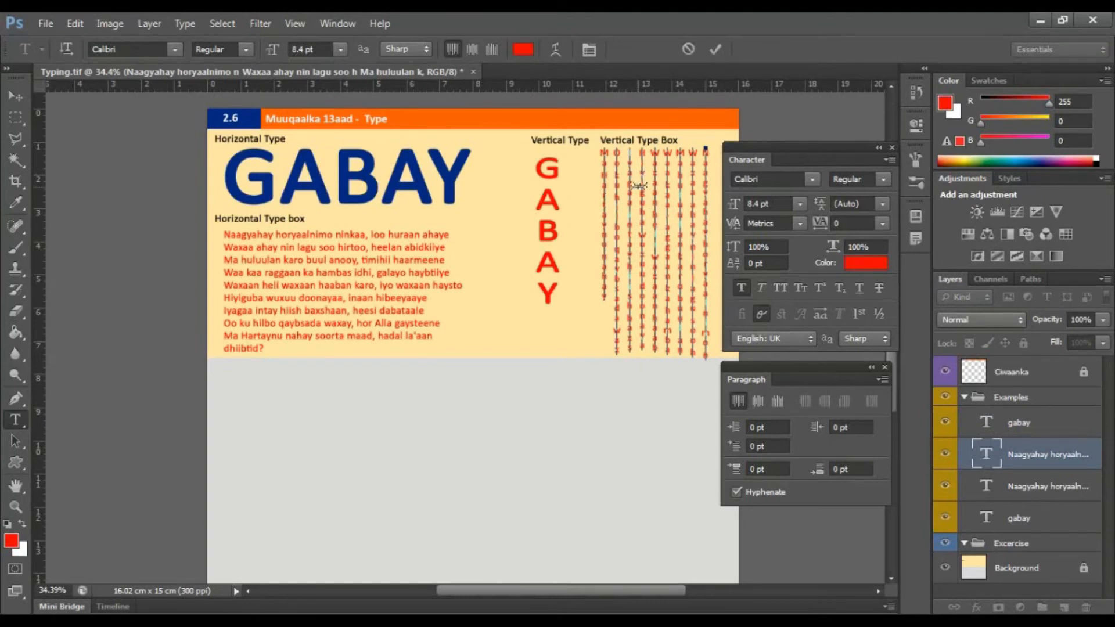
{"action": "left_click", "coordinate": [877, 149]}
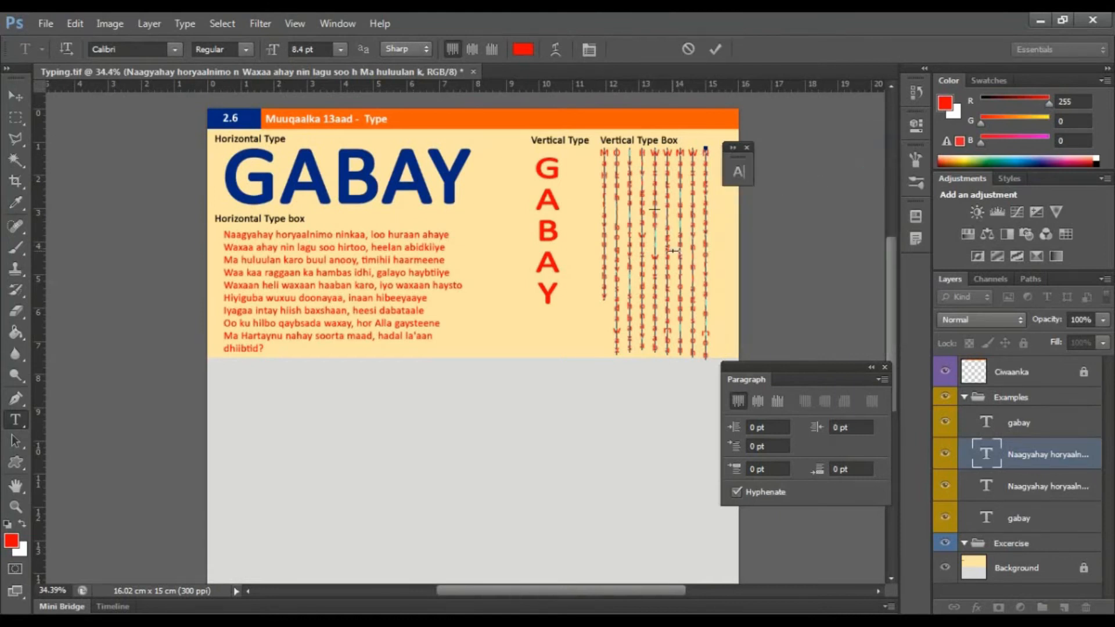
{"action": "left_click", "coordinate": [711, 57]}
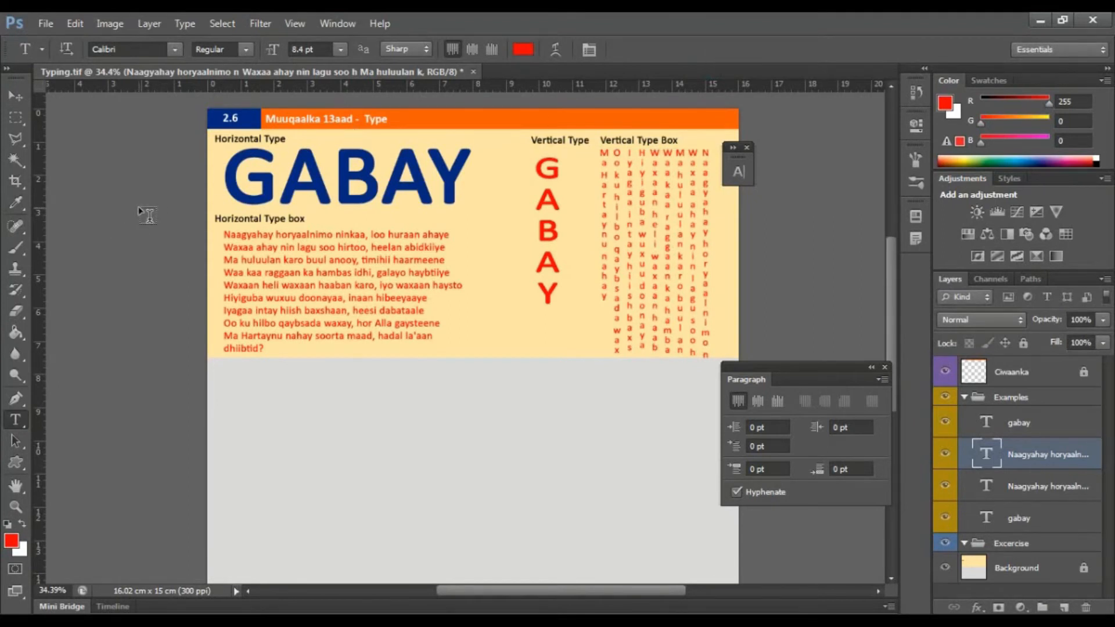
Select and collapse the Examples layer group, and expand the Character settings again.
{"action": "left_click", "coordinate": [12, 97]}
{"action": "left_click", "coordinate": [416, 329]}
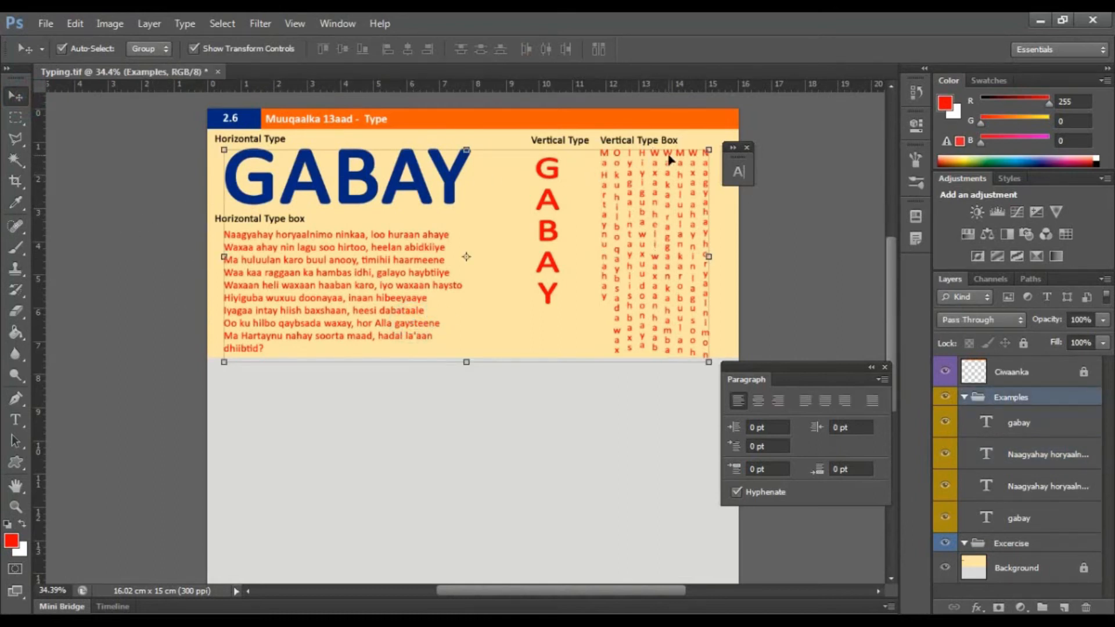
{"action": "left_click", "coordinate": [964, 397]}
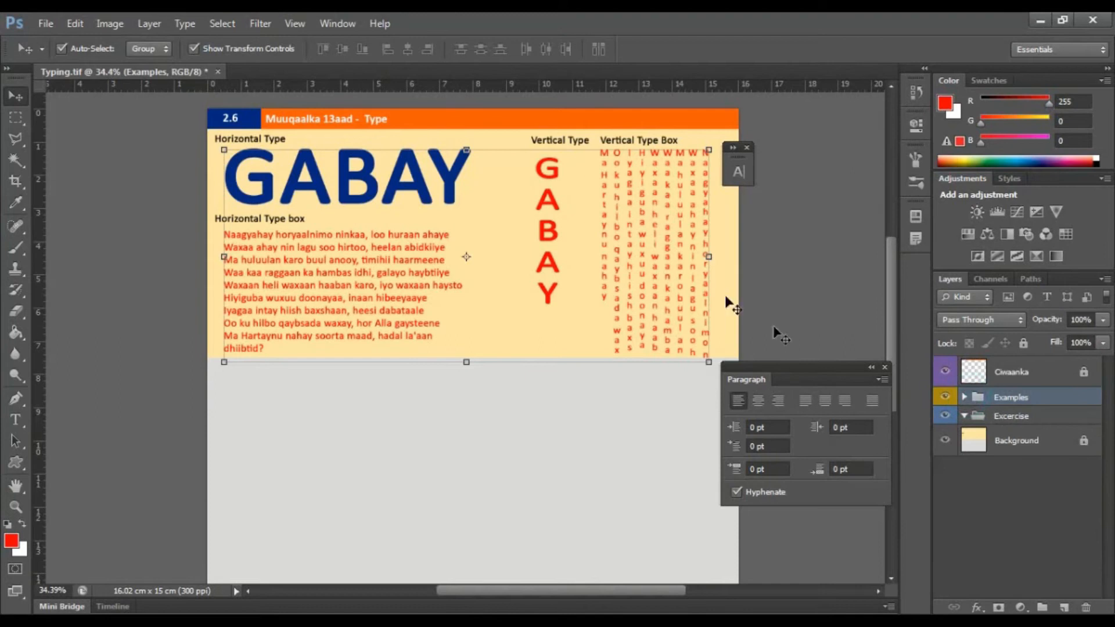
{"action": "left_click", "coordinate": [739, 172]}
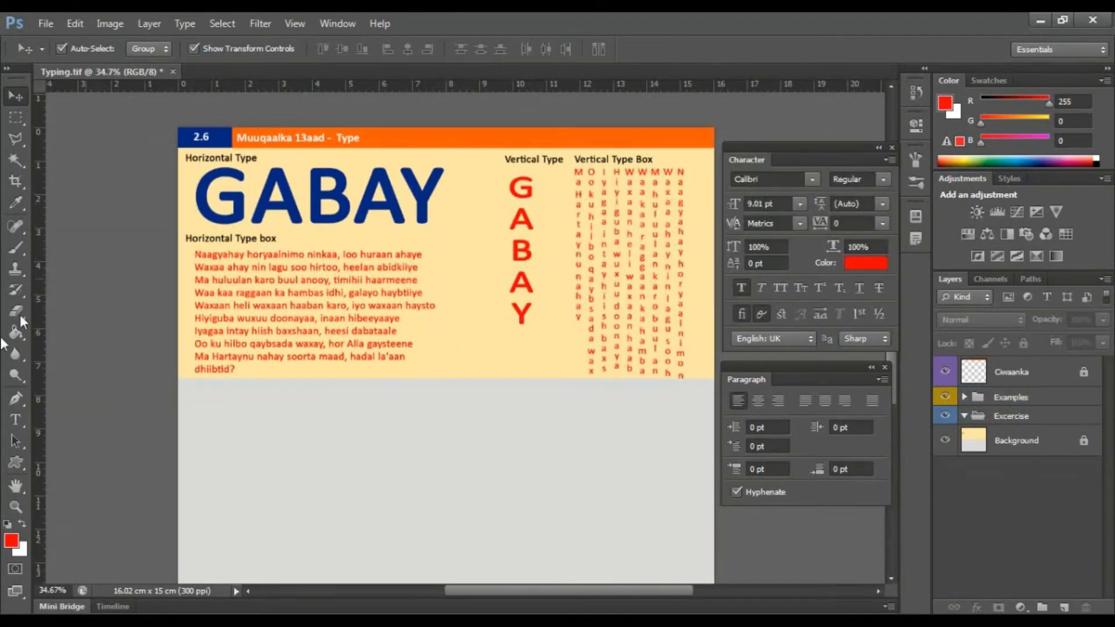
Select the Examples layer group, check its contents and collapse it, and make the Excercise group active.
{"action": "scroll", "coordinate": [105, 376], "scroll_direction": "down", "scroll_amount": 3}
{"action": "left_click", "coordinate": [277, 178]}
{"action": "scroll", "coordinate": [559, 229], "scroll_direction": "up", "scroll_amount": 2}
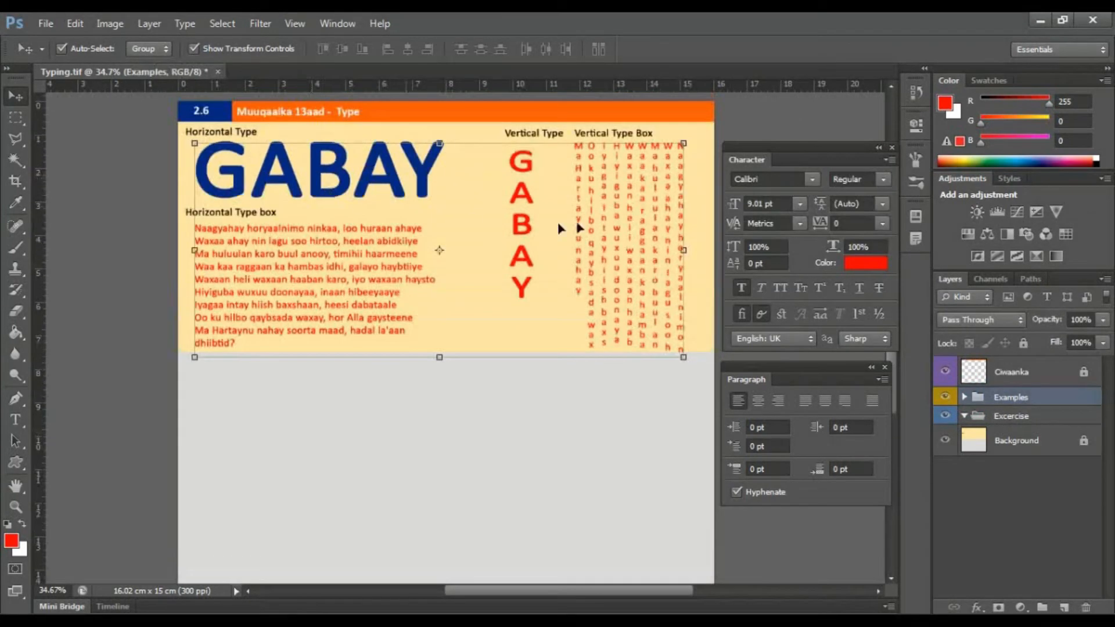
{"action": "left_click", "coordinate": [965, 398]}
{"action": "left_click", "coordinate": [965, 397]}
{"action": "left_click", "coordinate": [978, 415]}
{"action": "left_click", "coordinate": [964, 415]}
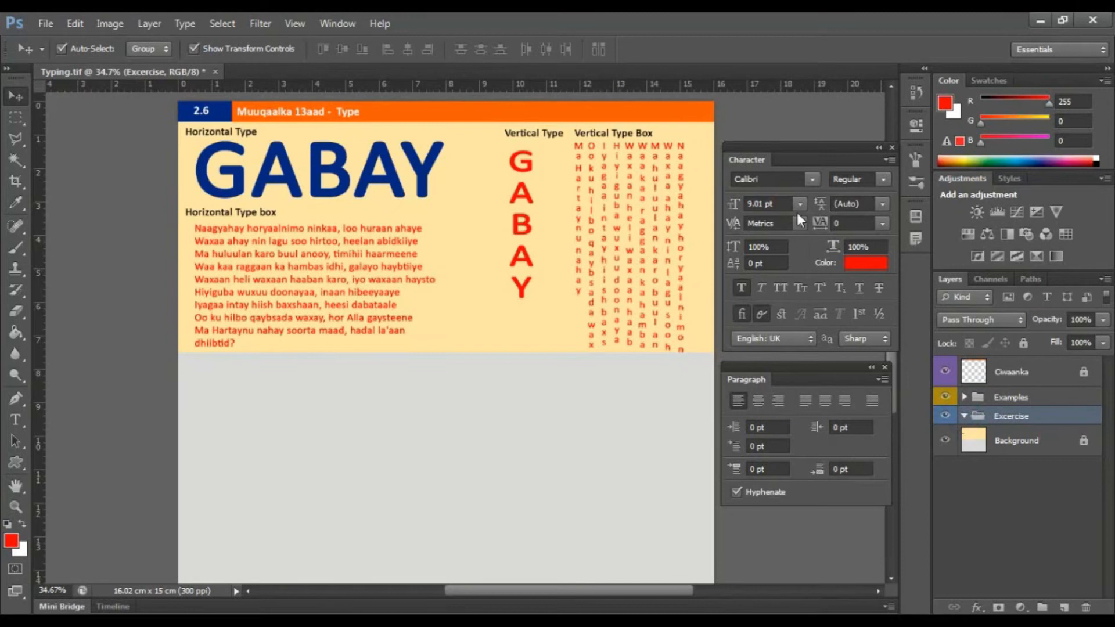
Add the horizontal text "GABAY" in blue 100 pt Calibri, starting near the upper edge of the grey practice area.
{"action": "scroll", "coordinate": [431, 283], "scroll_direction": "down", "scroll_amount": 1}
{"action": "left_click", "coordinate": [718, 49]}
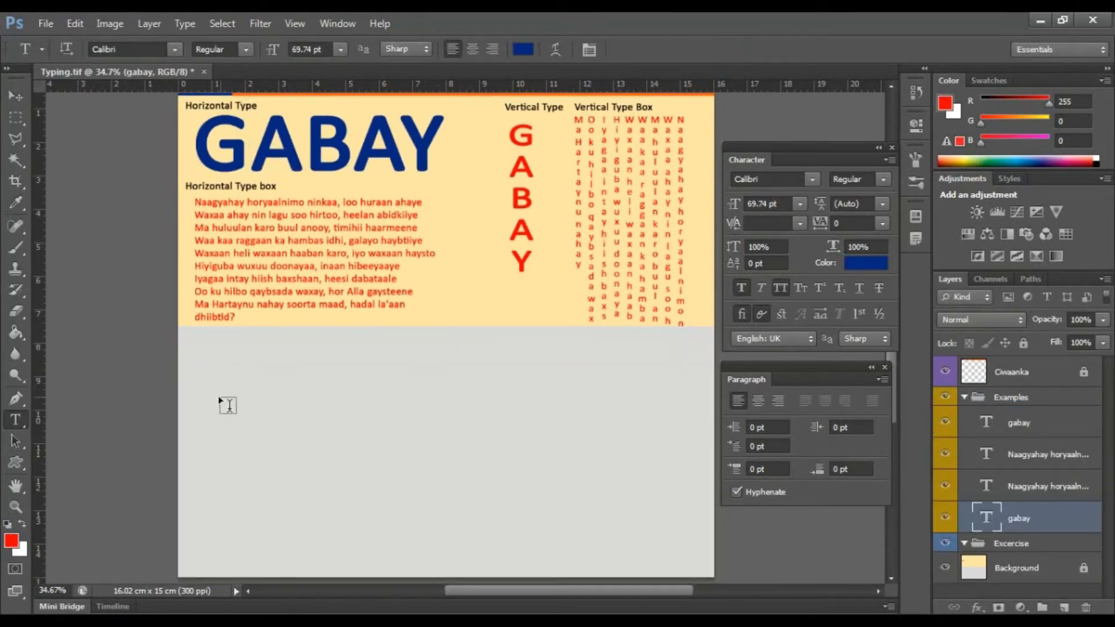
{"action": "left_click", "coordinate": [205, 367]}
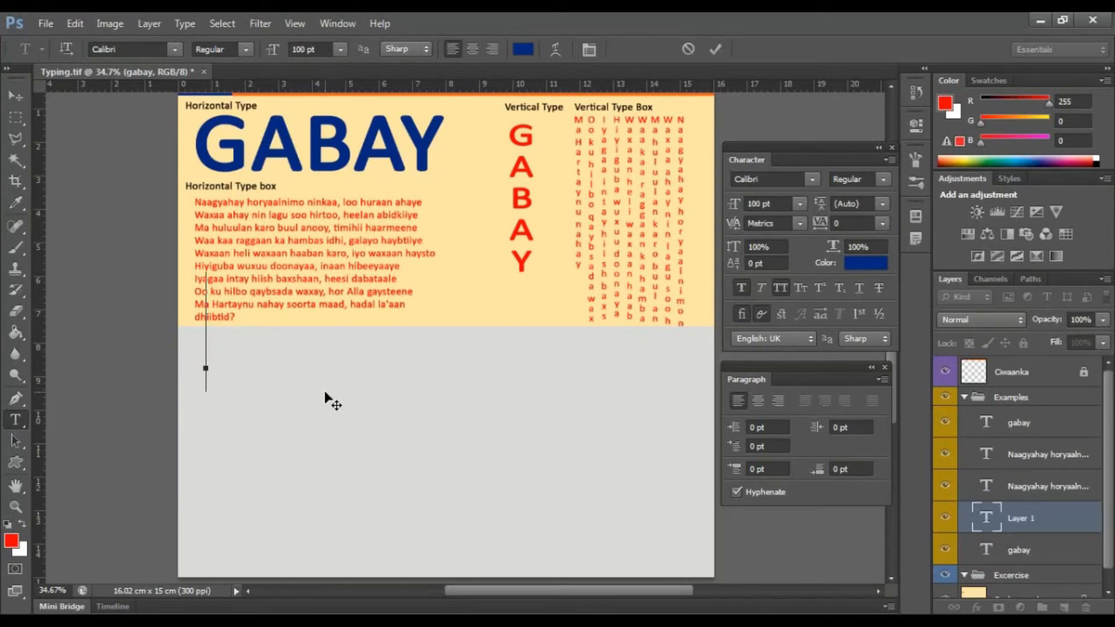
{"action": "type", "text": "BA"}
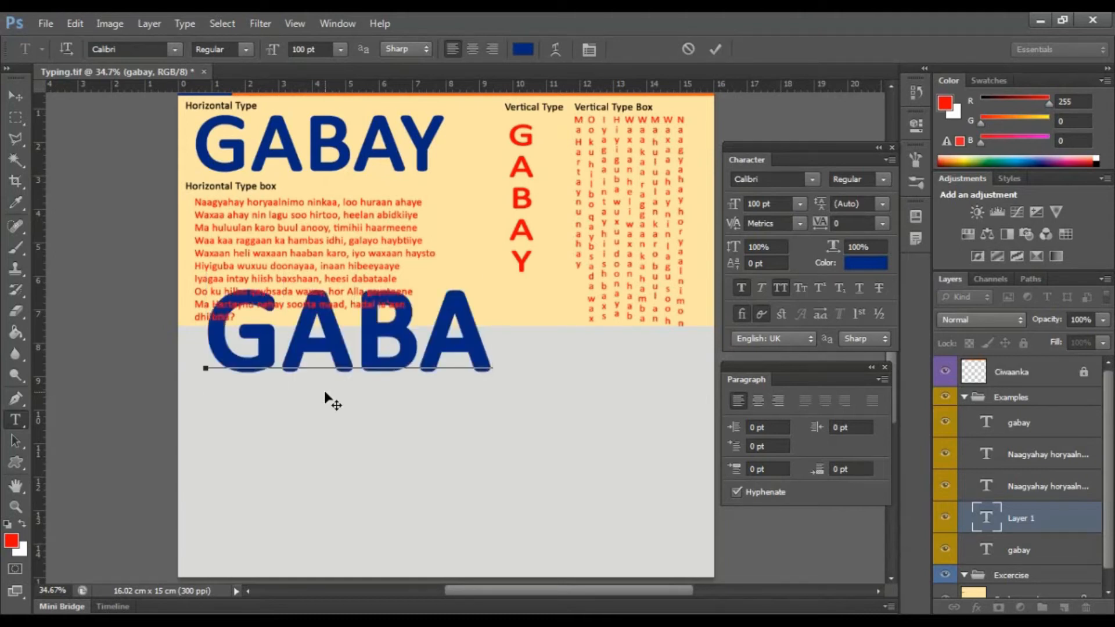
{"action": "type", "text": "Y"}
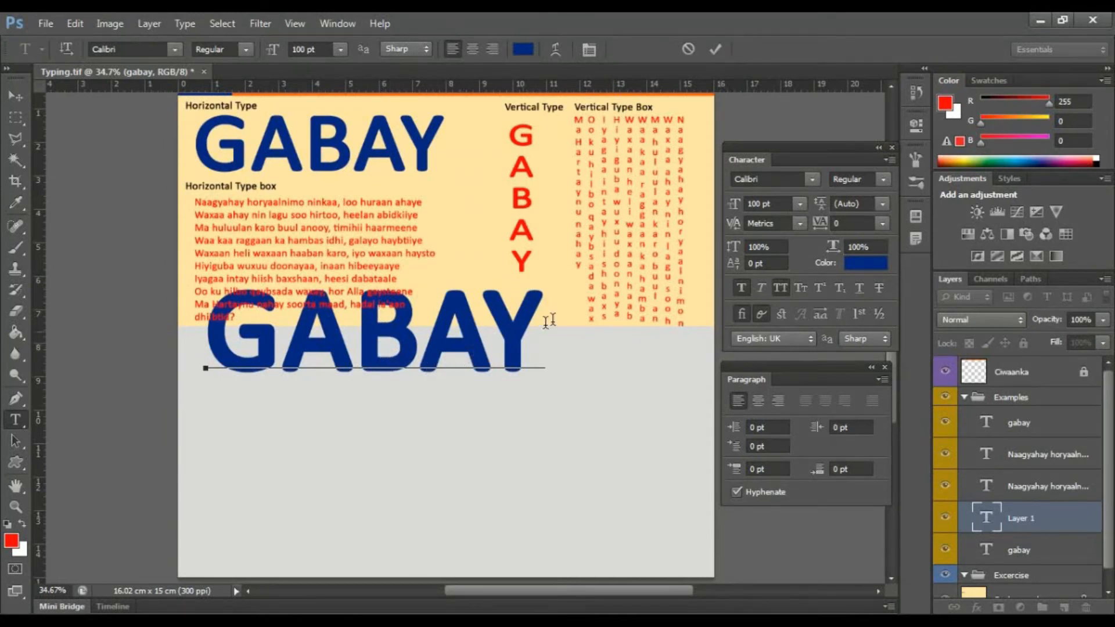
Move the new "GABAY" text fully onto the grey practice area and scale it down to 86.99 pt.
{"action": "key", "text": "ctrl"}
{"action": "key", "text": "ctrl"}
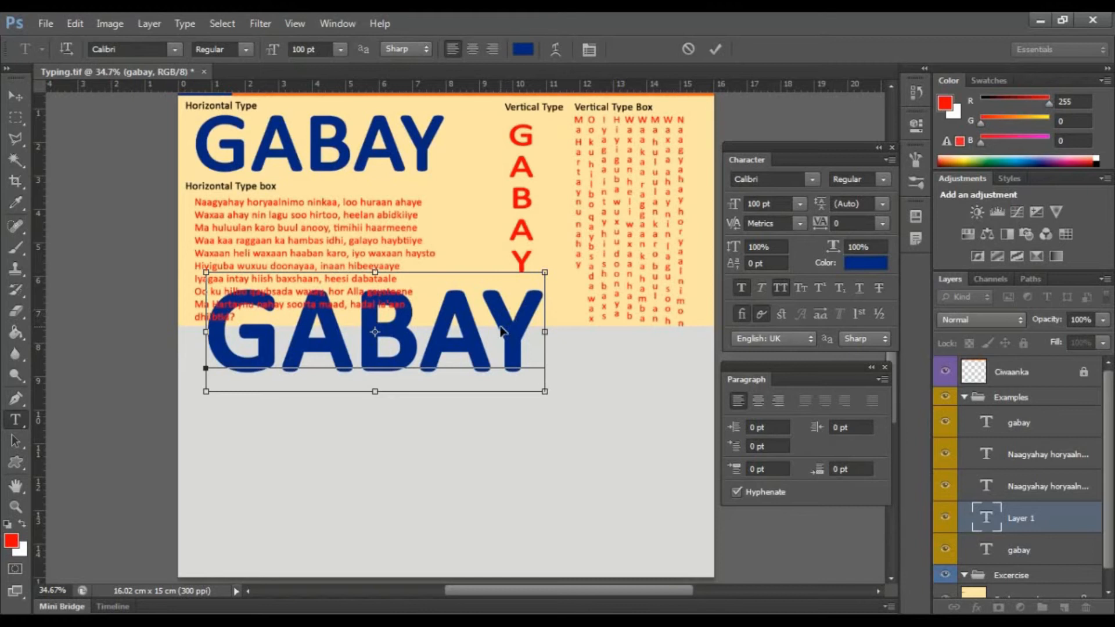
{"action": "left_click_drag", "start_coordinate": [501, 334], "coordinate": [492, 396]}
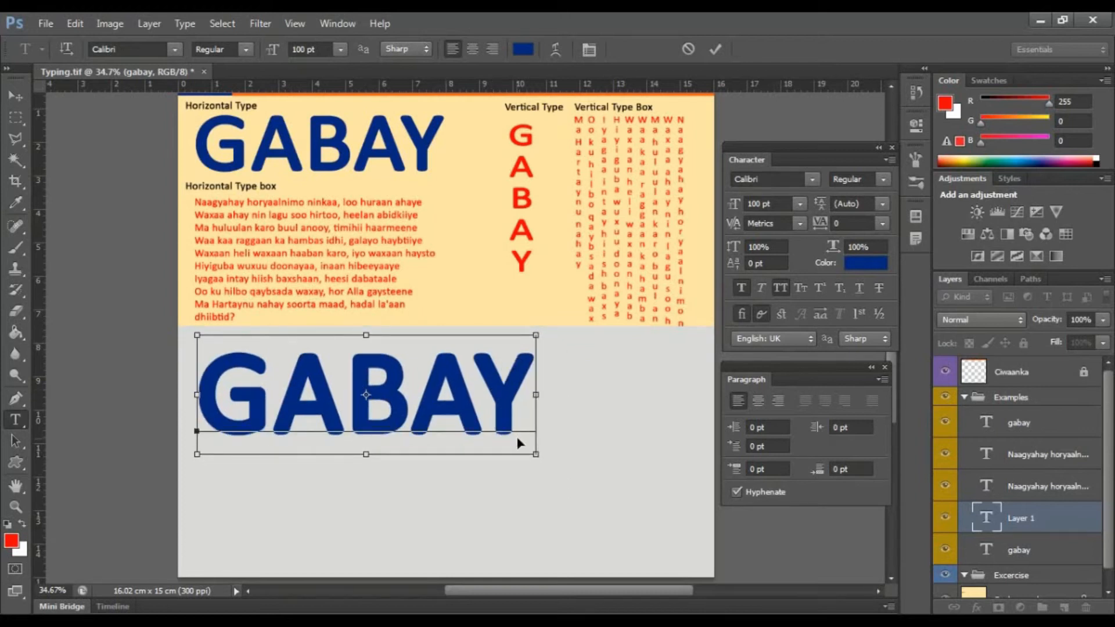
{"action": "left_click_drag", "start_coordinate": [536, 454], "coordinate": [486, 445]}
Select the whole new "GABAY" word and try sizes of 87.99, 81.99 and 20.36 pt, settling on 56.36 pt.
{"action": "key", "text": "ctrl+a"}
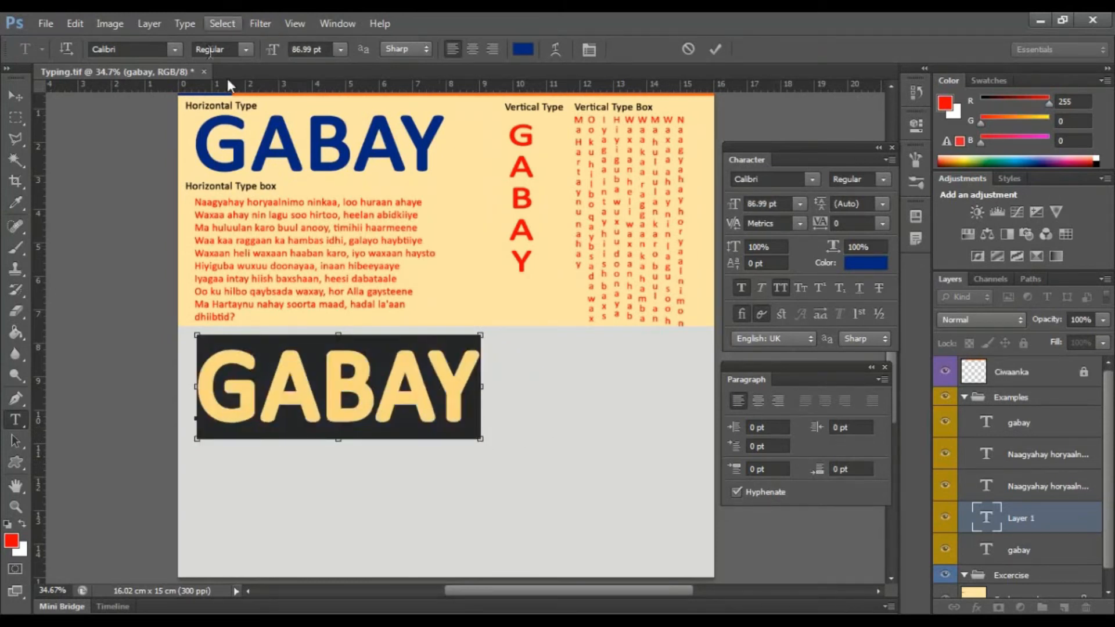
{"action": "mouse_move", "coordinate": [273, 50]}
{"action": "left_mouse_down"}
{"action": "mouse_move", "coordinate": [261, 51]}
{"action": "mouse_move", "coordinate": [275, 51]}
{"action": "left_mouse_up"}
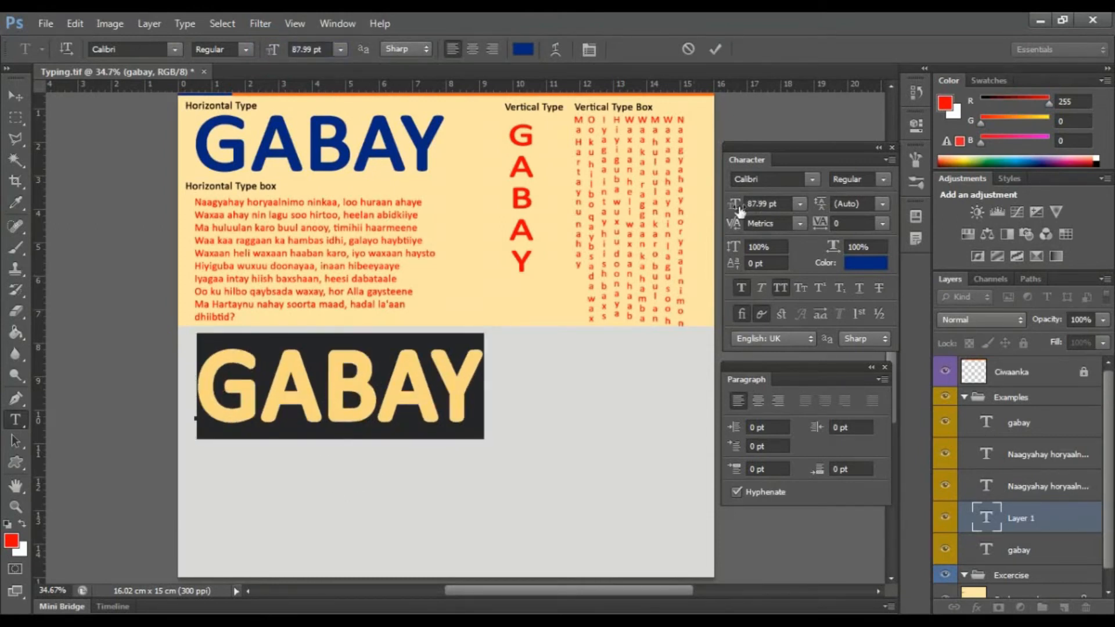
{"action": "left_click_drag", "start_coordinate": [738, 209], "coordinate": [734, 209]}
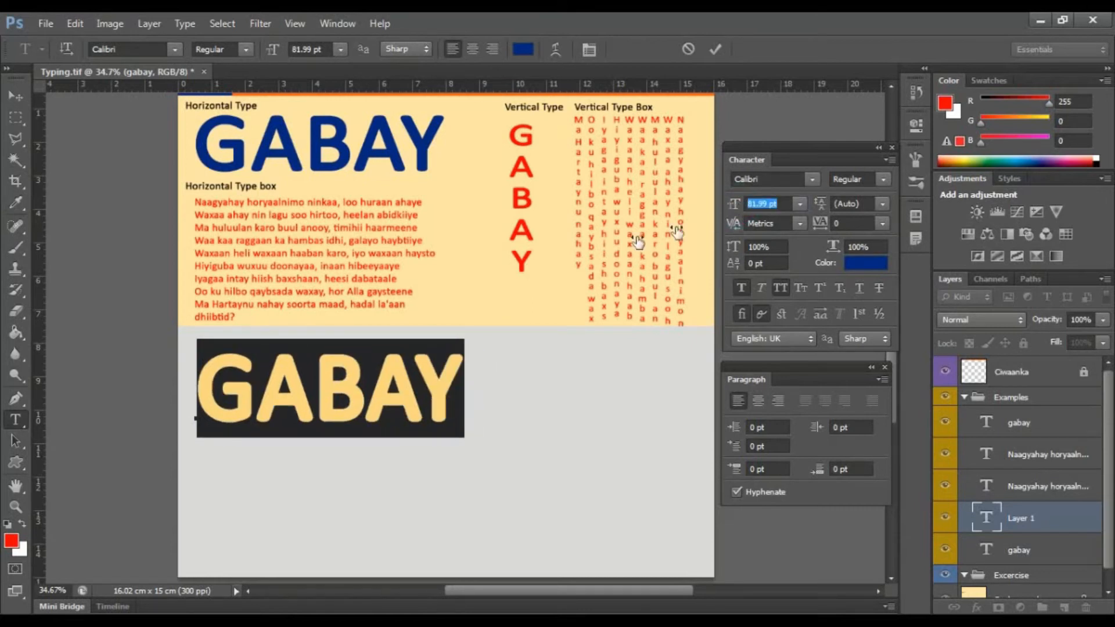
{"action": "left_click_drag", "start_coordinate": [468, 441], "coordinate": [358, 392]}
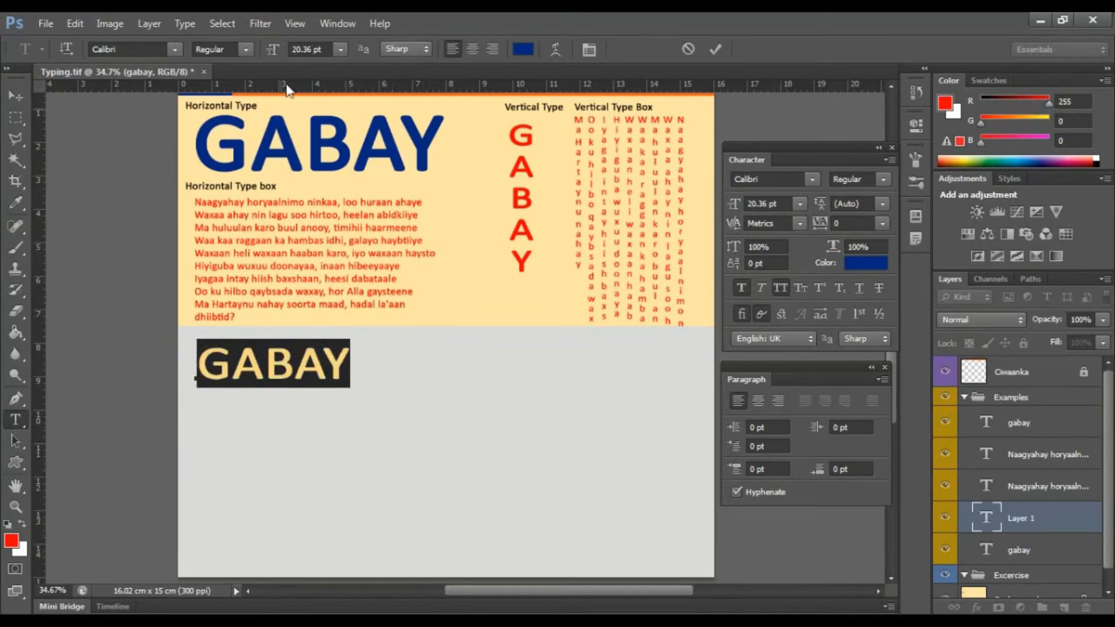
{"action": "left_click_drag", "start_coordinate": [276, 50], "coordinate": [303, 44]}
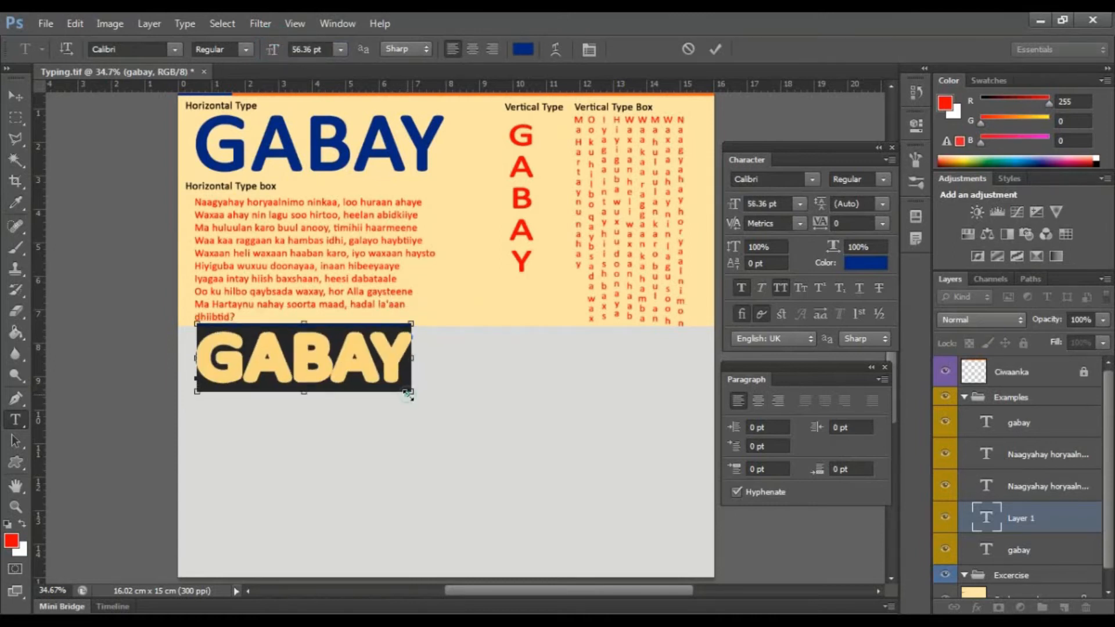
Reposition the new "GABAY" text just below the example area and commit the text edit.
{"action": "mouse_move", "coordinate": [379, 360]}
{"action": "left_mouse_down"}
{"action": "mouse_move", "coordinate": [379, 375]}
{"action": "mouse_move", "coordinate": [387, 361]}
{"action": "mouse_move", "coordinate": [382, 373]}
{"action": "left_mouse_up"}
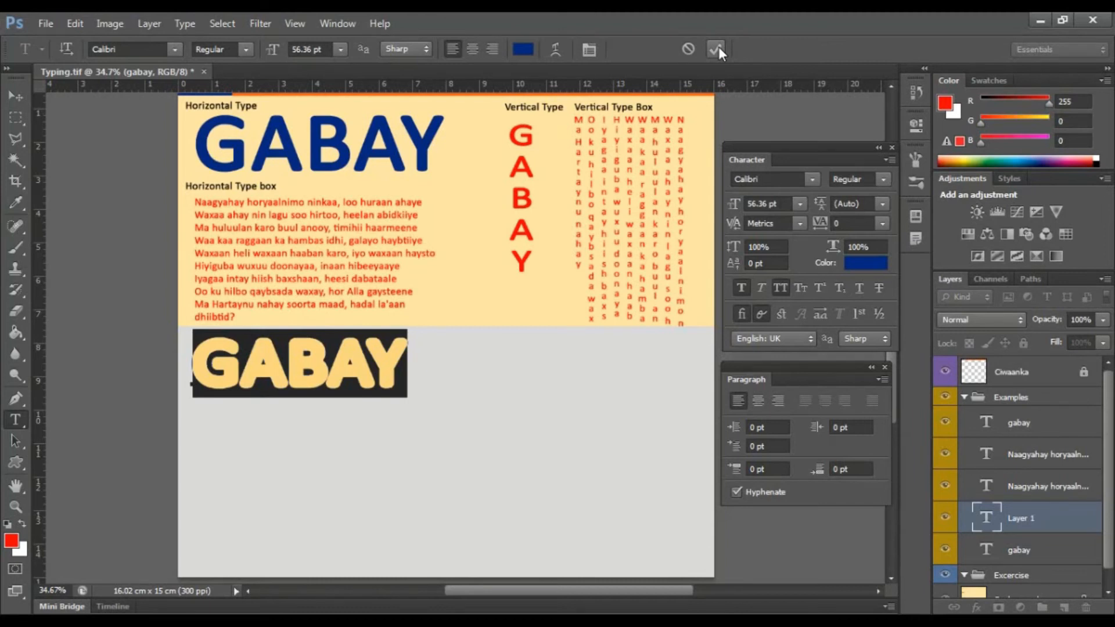
{"action": "left_click", "coordinate": [718, 49]}
{"action": "key", "text": "ctrl+Return"}
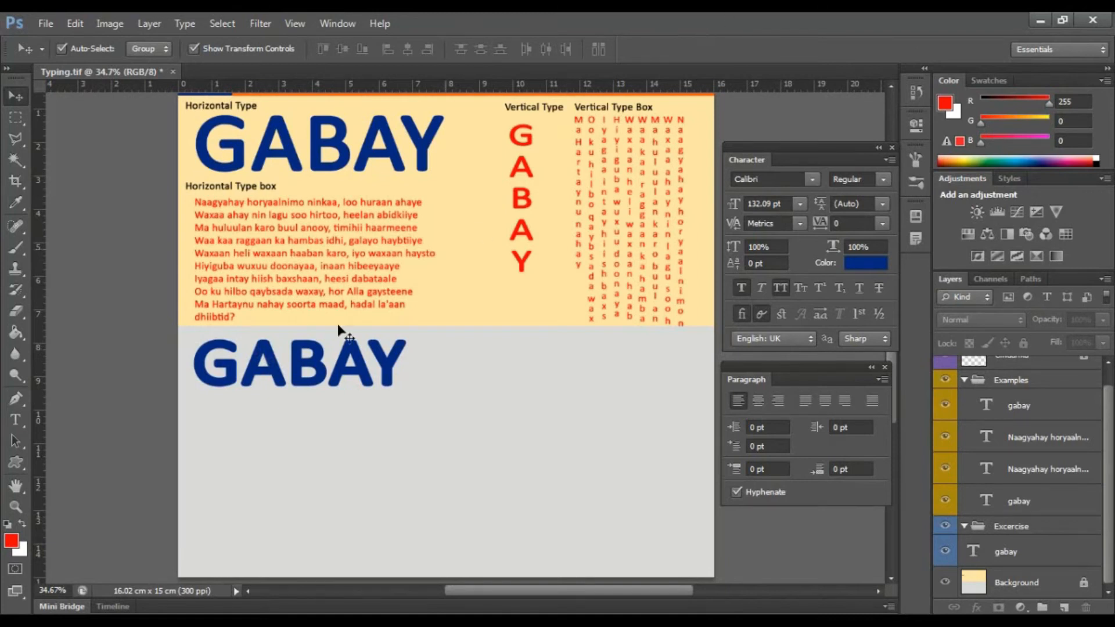
Reopen the practice "GABAY" text for editing, commit it, and switch its All Caps style off and back on.
{"action": "left_click", "coordinate": [15, 420]}
{"action": "left_click", "coordinate": [241, 349]}
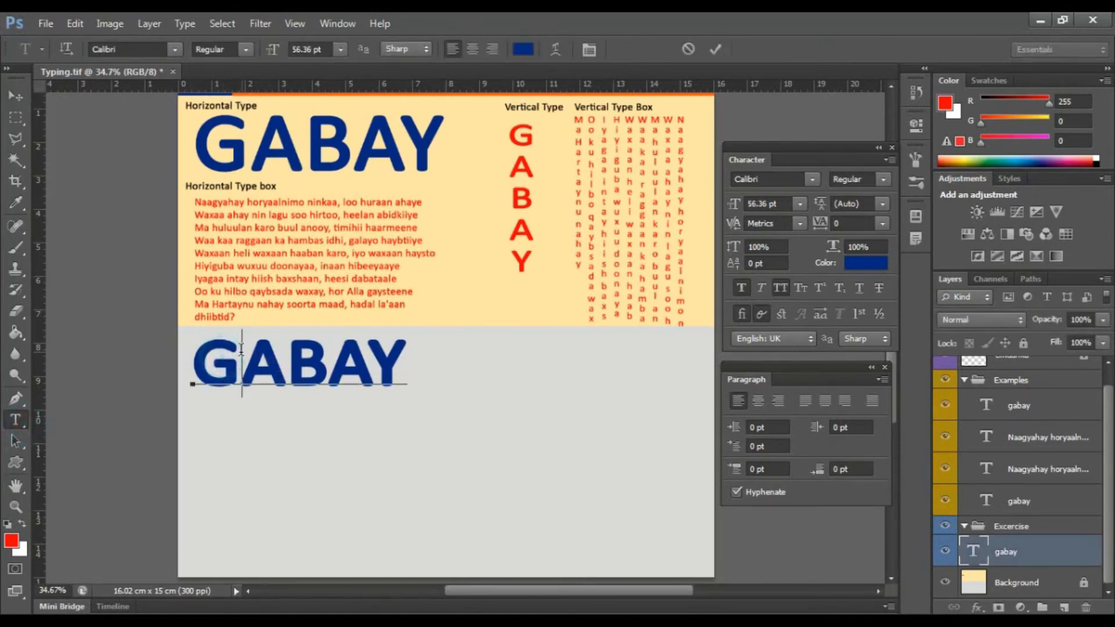
{"action": "key", "text": "ctrl"}
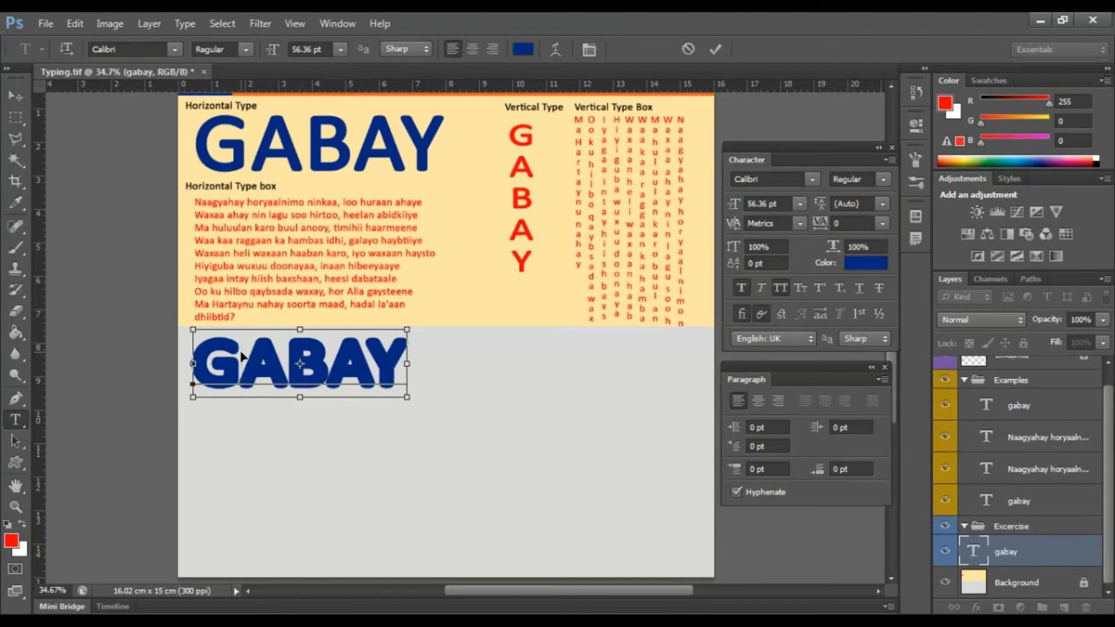
{"action": "key", "text": "ctrl+Return"}
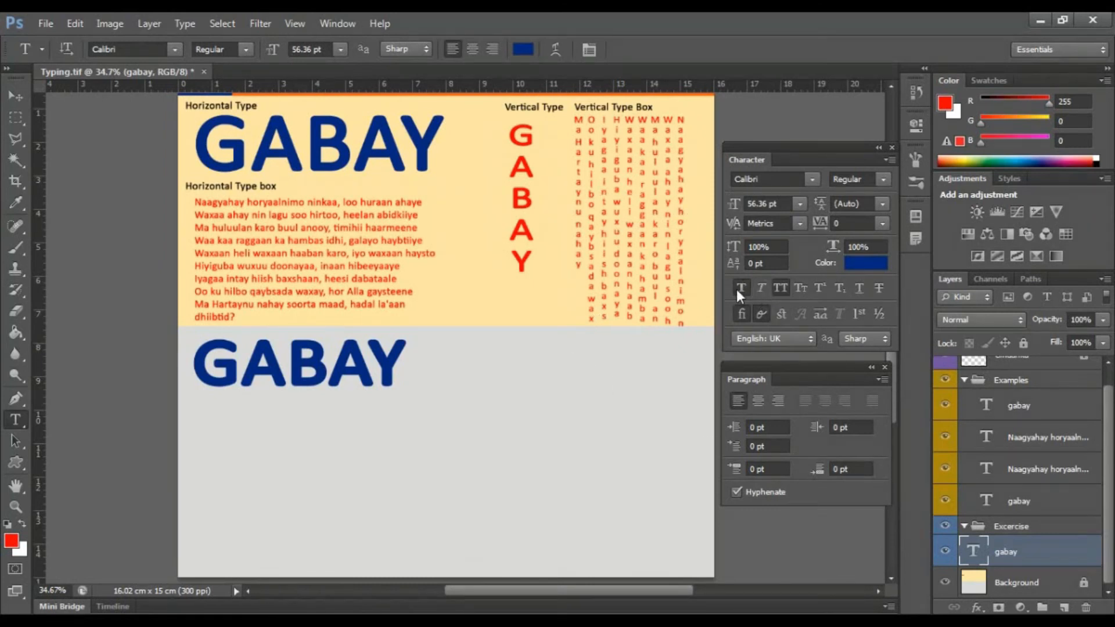
{"action": "left_click", "coordinate": [781, 290]}
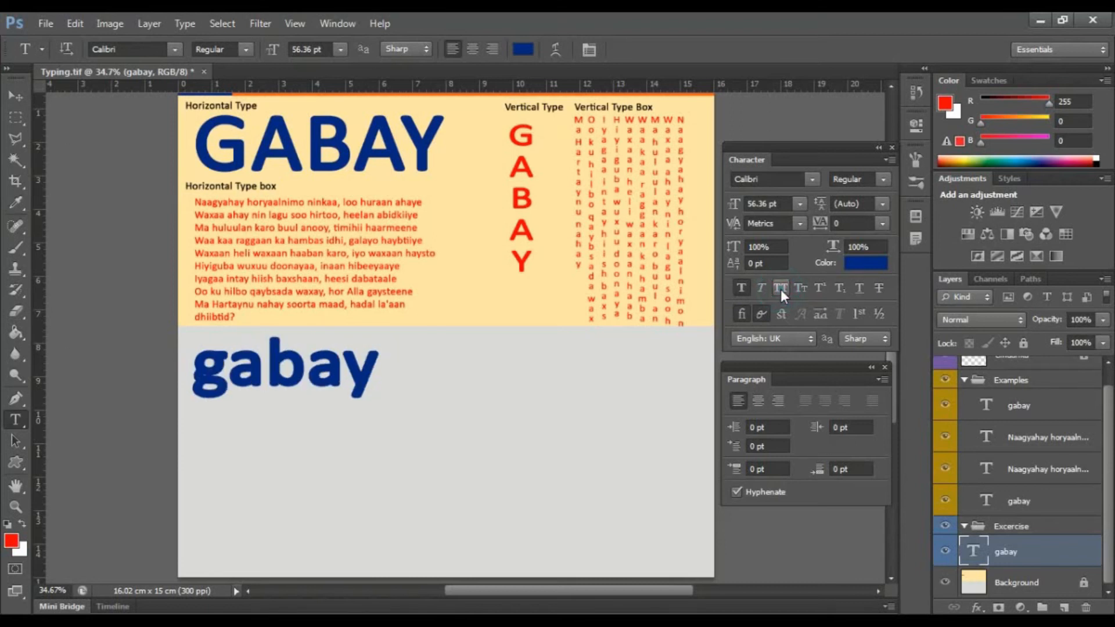
{"action": "left_click", "coordinate": [781, 289]}
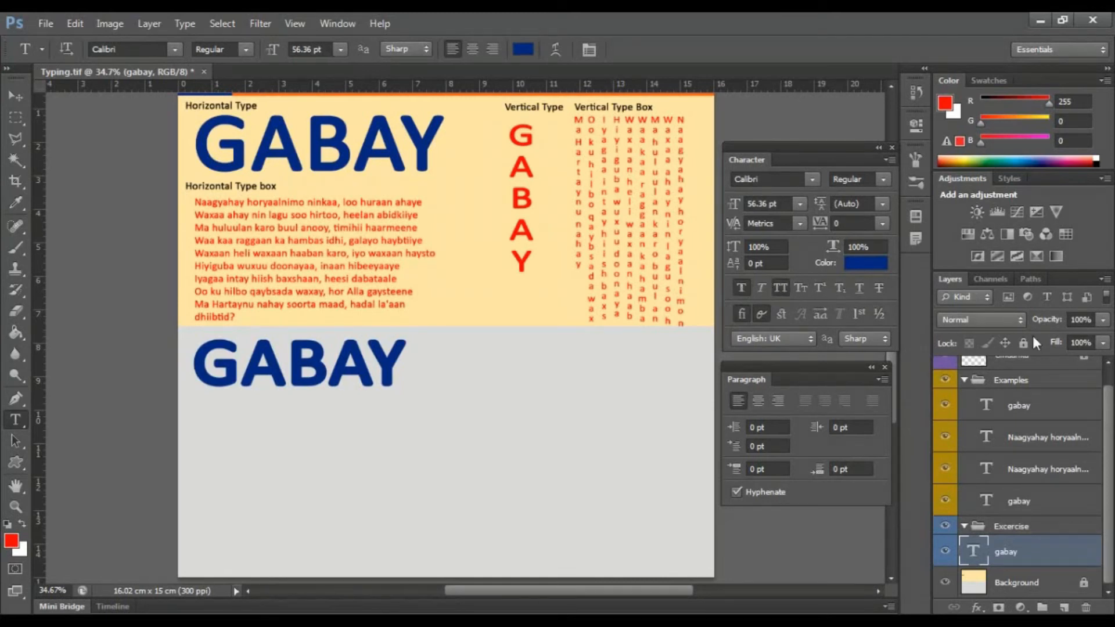
Open the example horizontal type box for text editing and leave it, picking up its red 9.01 pt Calibri settings.
{"action": "left_click", "coordinate": [16, 95]}
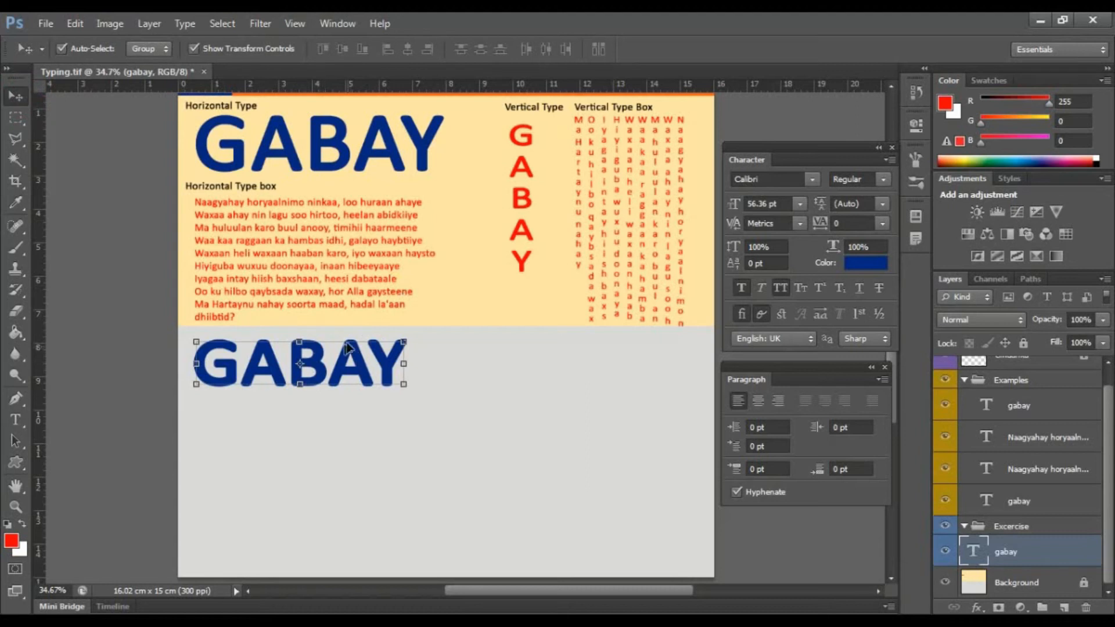
{"action": "left_click", "coordinate": [332, 225]}
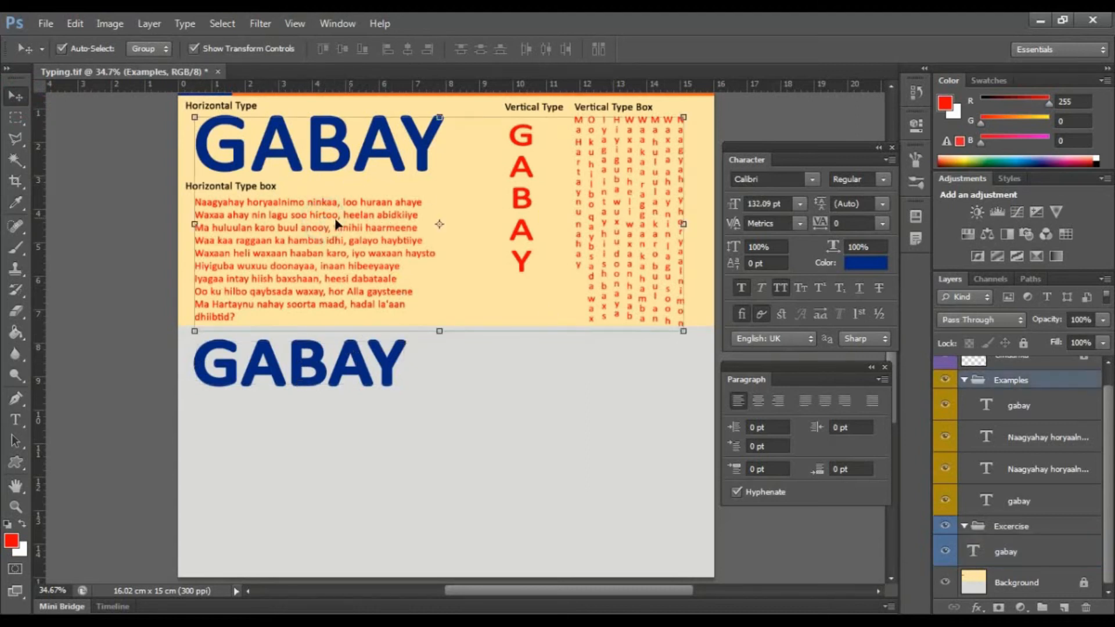
{"action": "right_click", "coordinate": [336, 224]}
{"action": "left_click", "coordinate": [16, 419]}
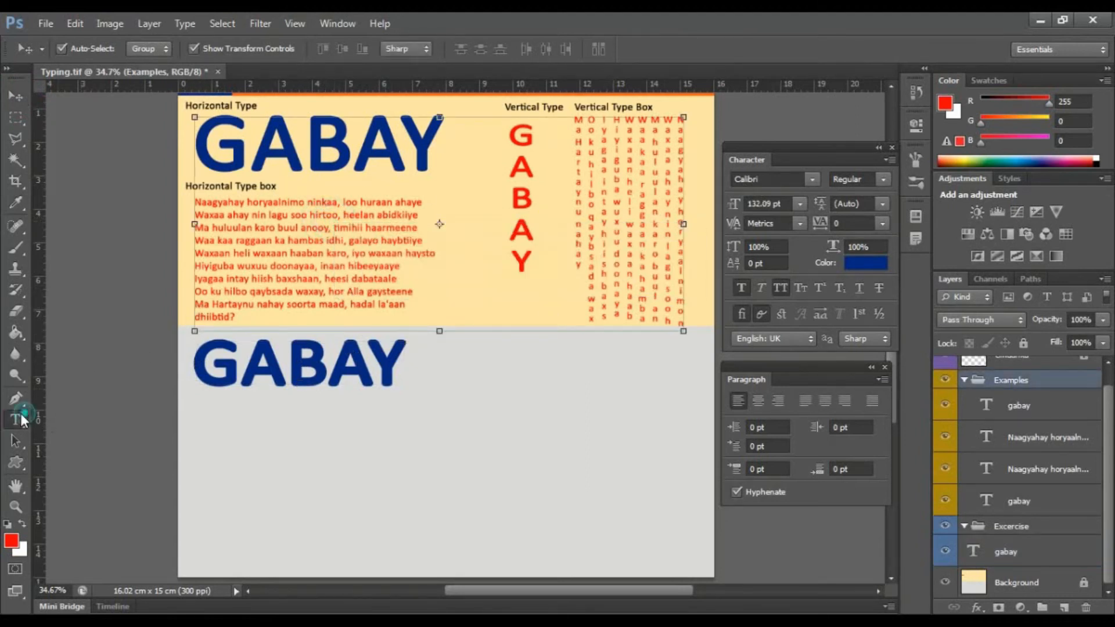
{"action": "left_click", "coordinate": [314, 262]}
{"action": "left_click", "coordinate": [693, 49]}
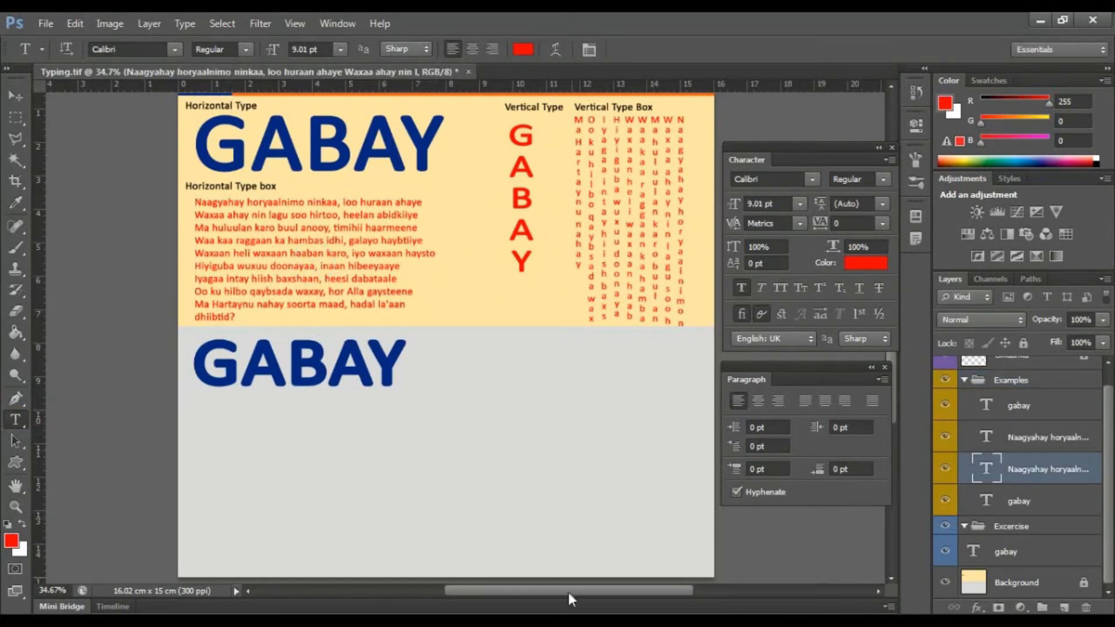
Switch to the "qaman" Notepad file, copy its entire poem text, and minimize Notepad to return to Photoshop.
{"action": "key", "text": "alt+Tab"}
{"action": "key", "text": "ctrl+a"}
{"action": "key", "text": "ctrl+c"}
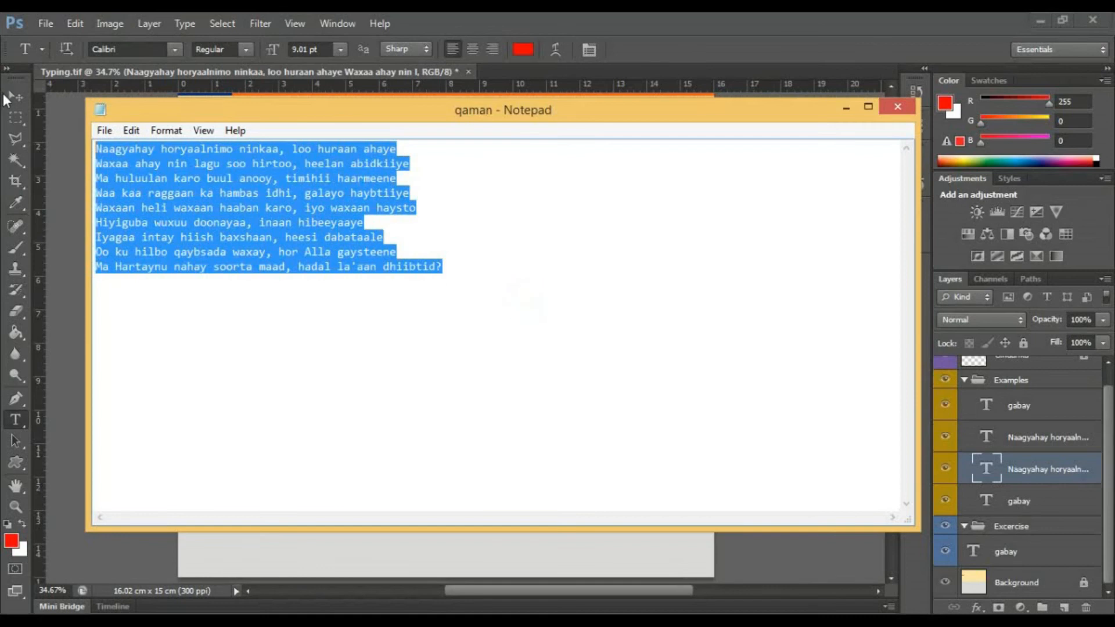
{"action": "left_click", "coordinate": [846, 108]}
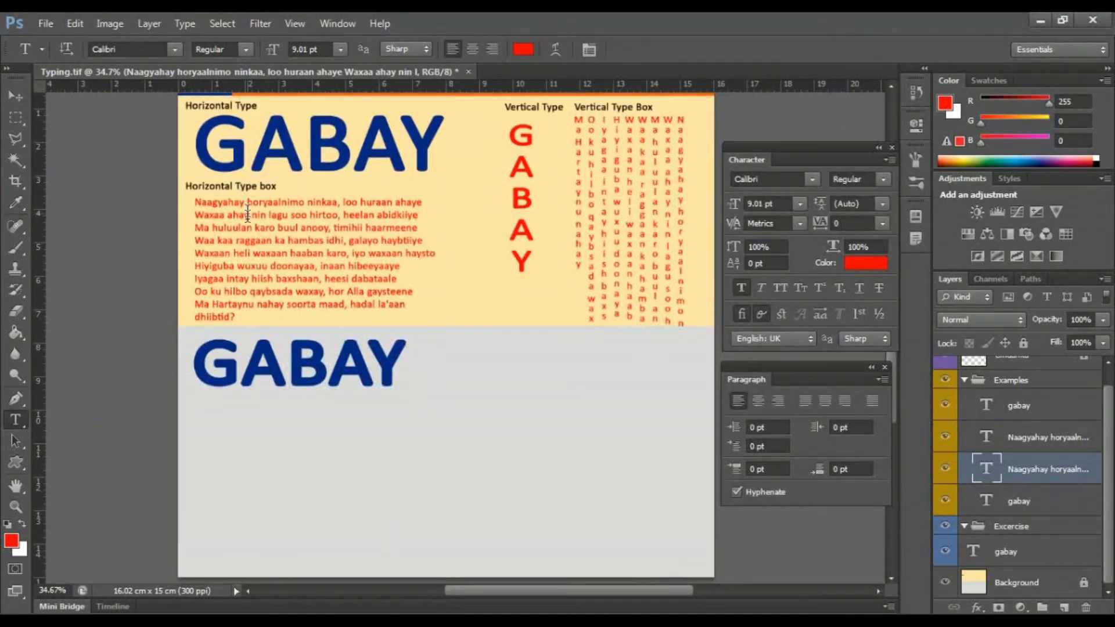
Make the Excercise layer group active and choose the Horizontal Type tool.
{"action": "left_click", "coordinate": [16, 96]}
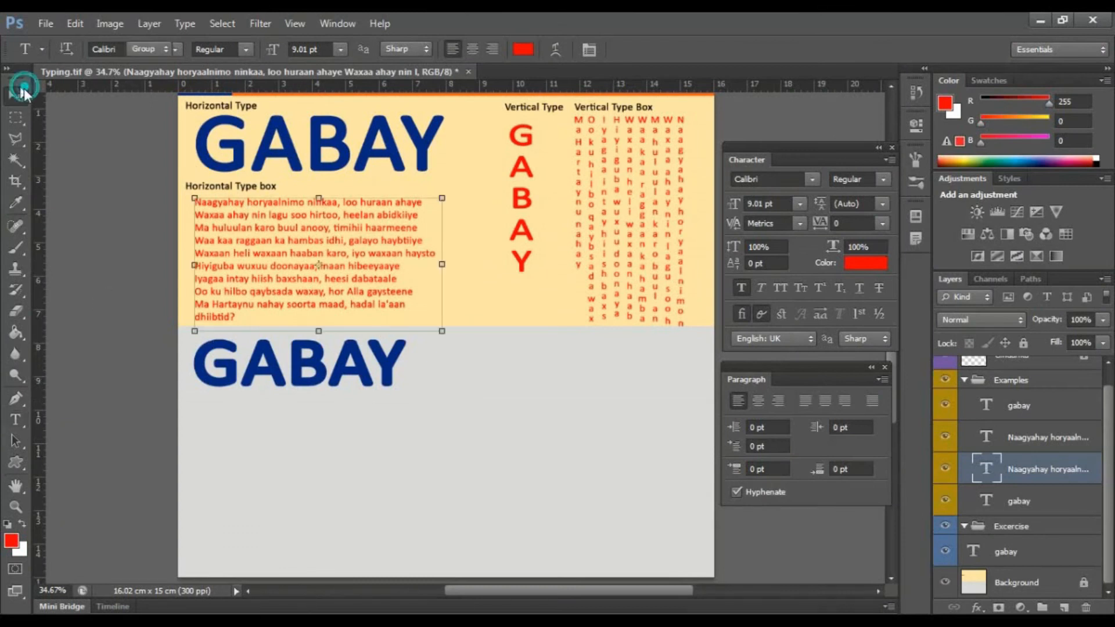
{"action": "left_click", "coordinate": [973, 535]}
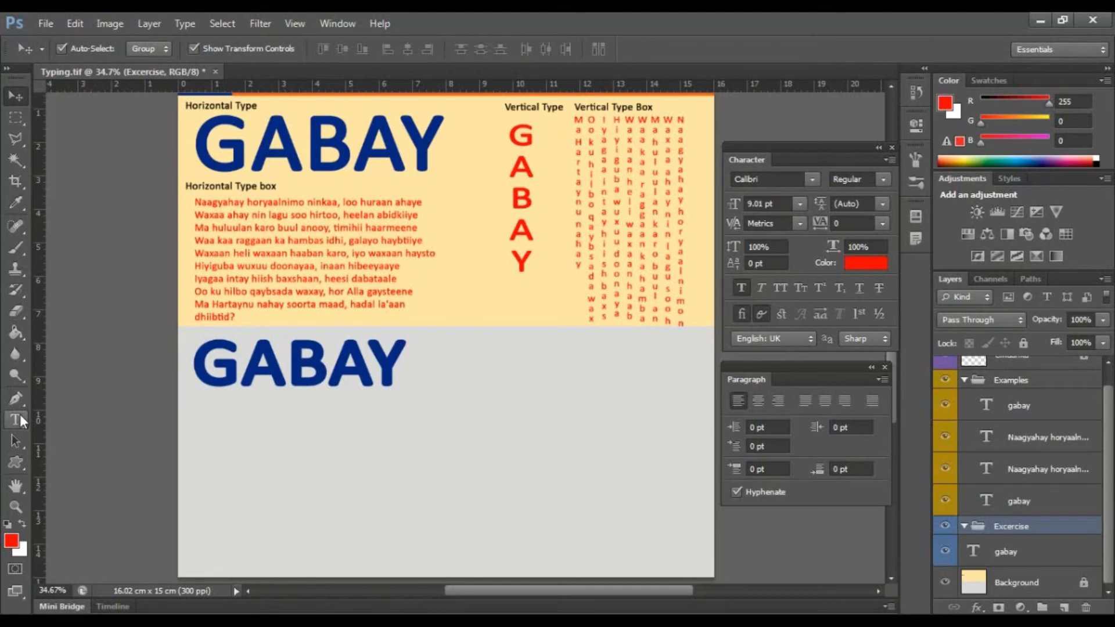
{"action": "left_click", "coordinate": [19, 419]}
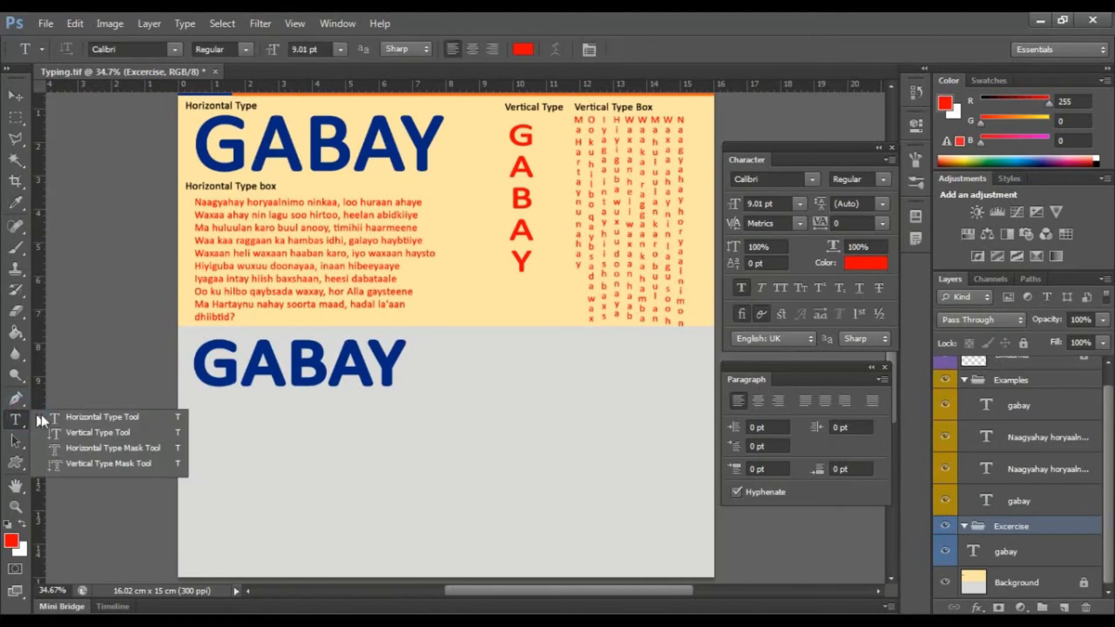
{"action": "left_click", "coordinate": [60, 417]}
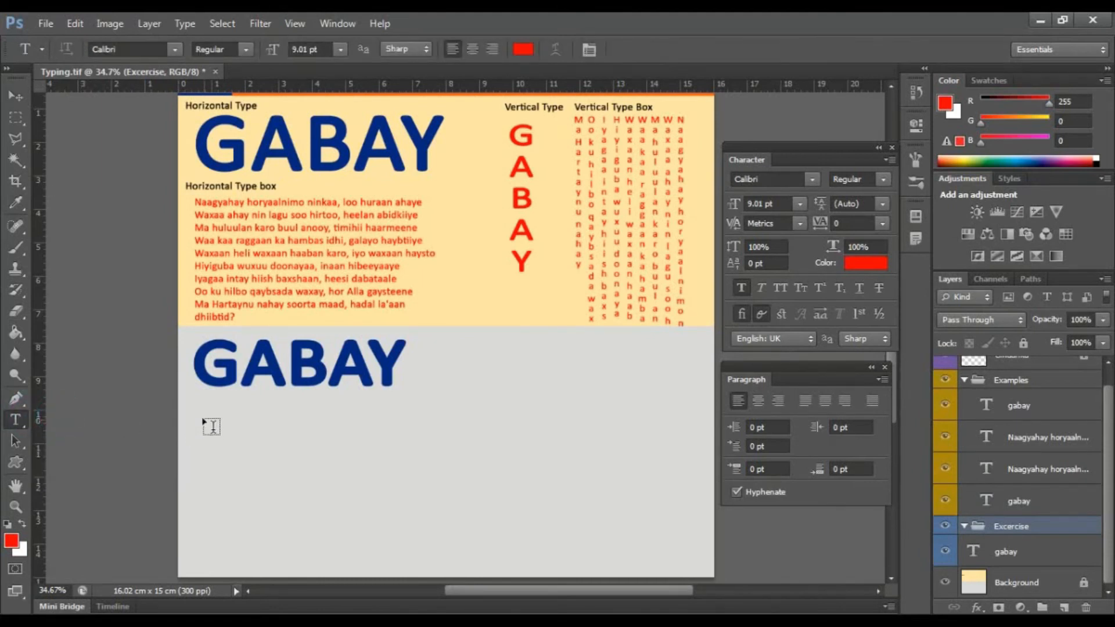
{"action": "scroll", "coordinate": [212, 420], "scroll_direction": "down", "scroll_amount": 2}
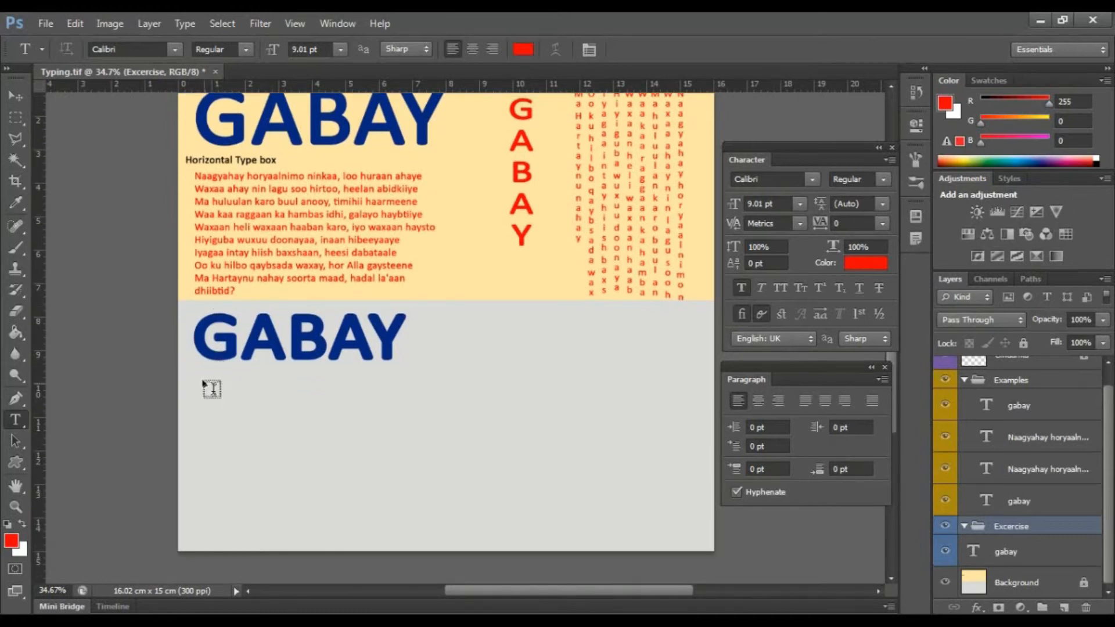
Discard the stray point text and draw a horizontal type box about 8 cm wide and 5 cm high below the practice "GABAY".
{"action": "left_click", "coordinate": [207, 390]}
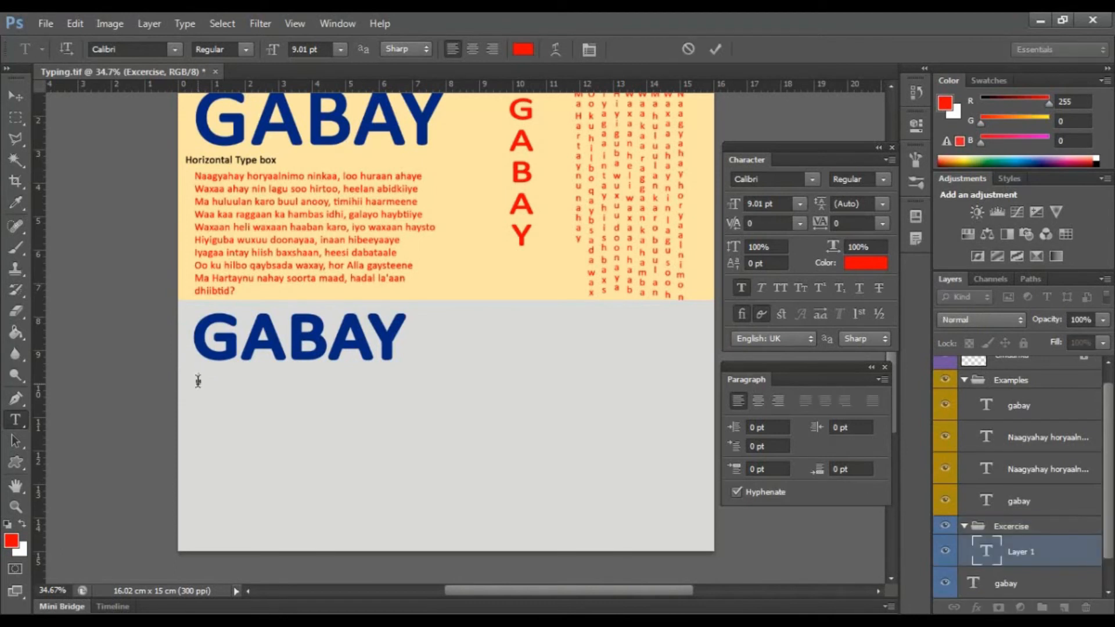
{"action": "key", "text": "Escape"}
{"action": "left_click", "coordinate": [198, 381]}
{"action": "left_click_drag", "start_coordinate": [199, 384], "coordinate": [470, 547]}
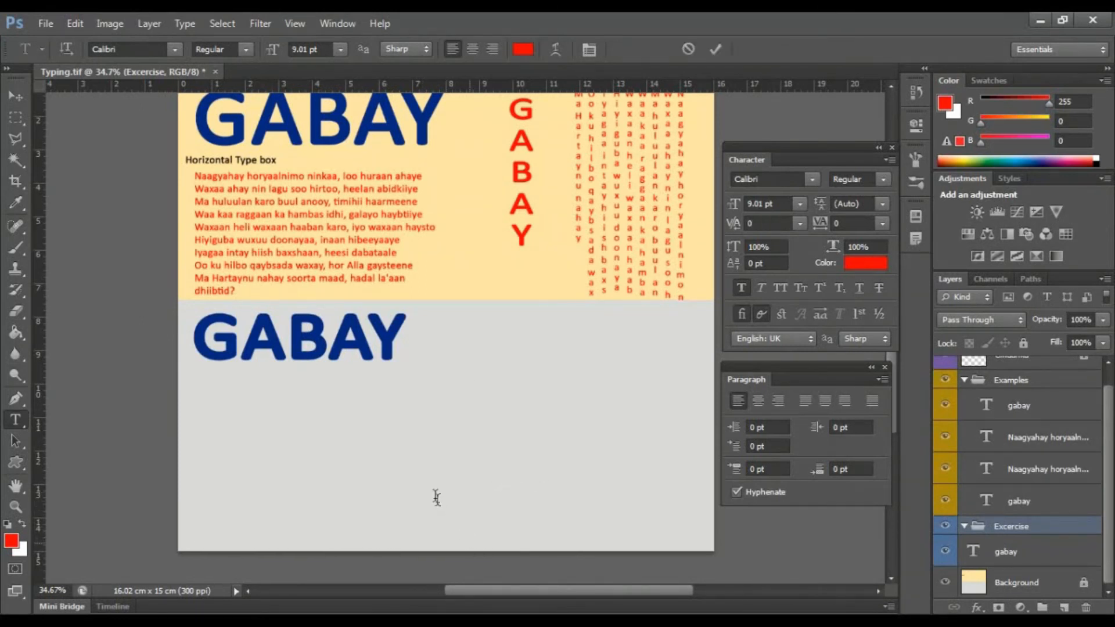
Enter the filler text "fdjsfhasd" in the new type box and replace it all with the copied poem.
{"action": "left_click", "coordinate": [385, 425]}
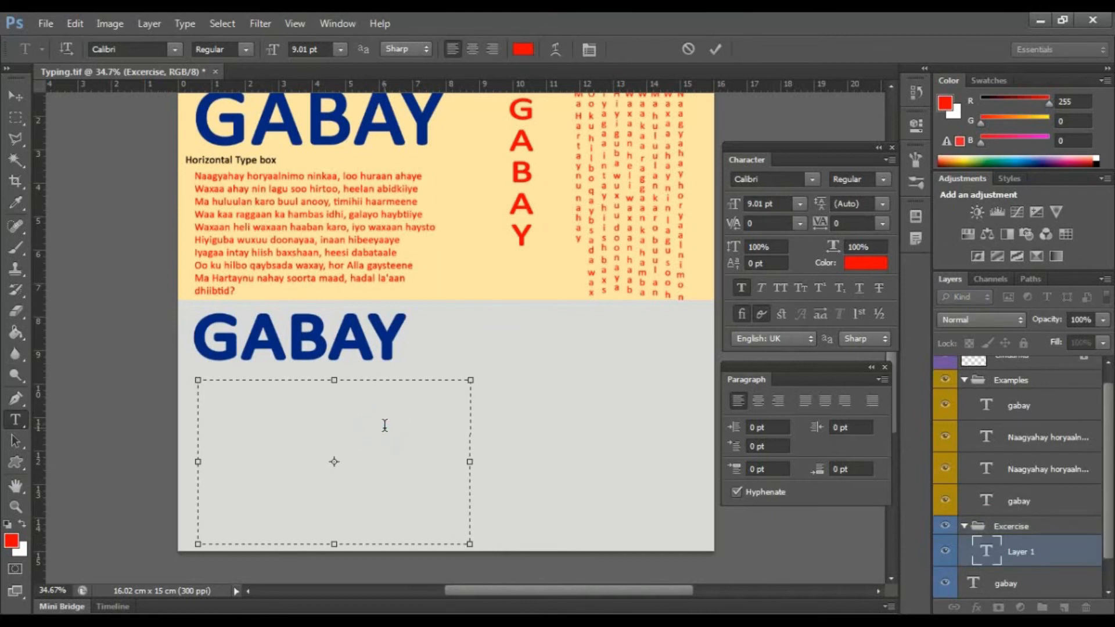
{"action": "type", "text": "fdjsfhasd"}
{"action": "key", "text": "ctrl"}
{"action": "key", "text": "ctrl+a"}
{"action": "key", "text": "ctrl+v"}
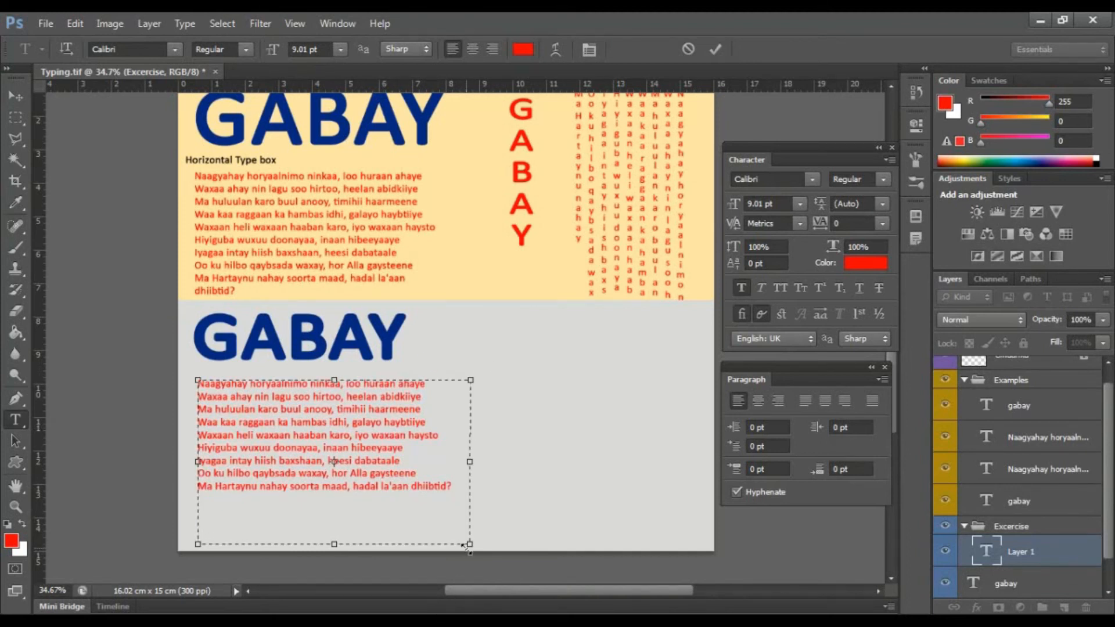
Shrink the poem's horizontal type box to about 8 cm by 4 cm, commit the text, and deselect its layer.
{"action": "left_click_drag", "start_coordinate": [466, 545], "coordinate": [458, 505]}
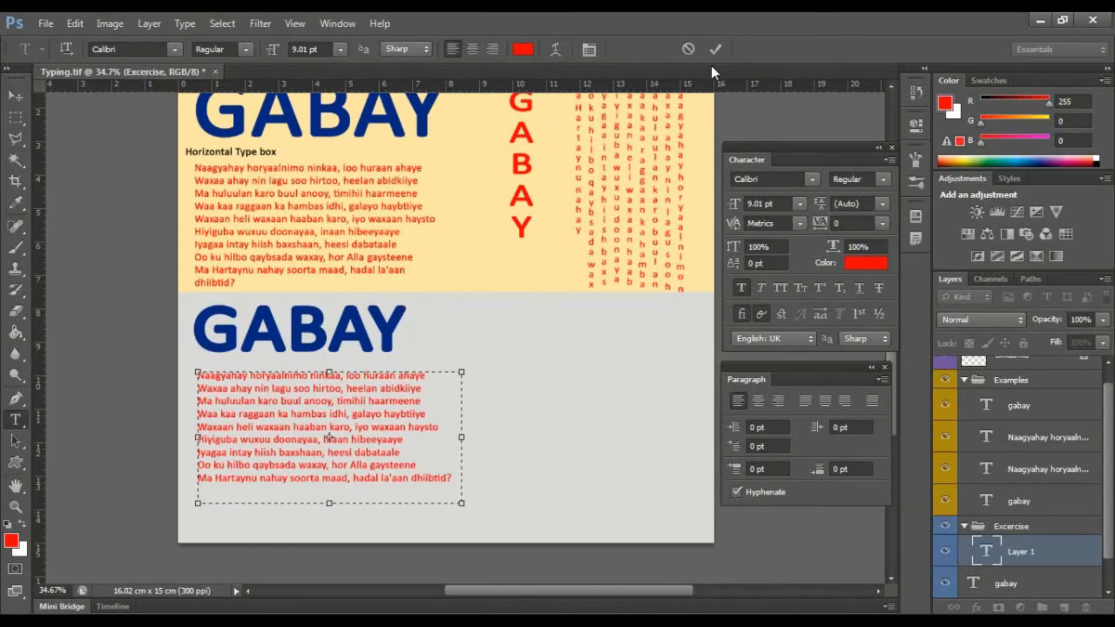
{"action": "left_click", "coordinate": [719, 50]}
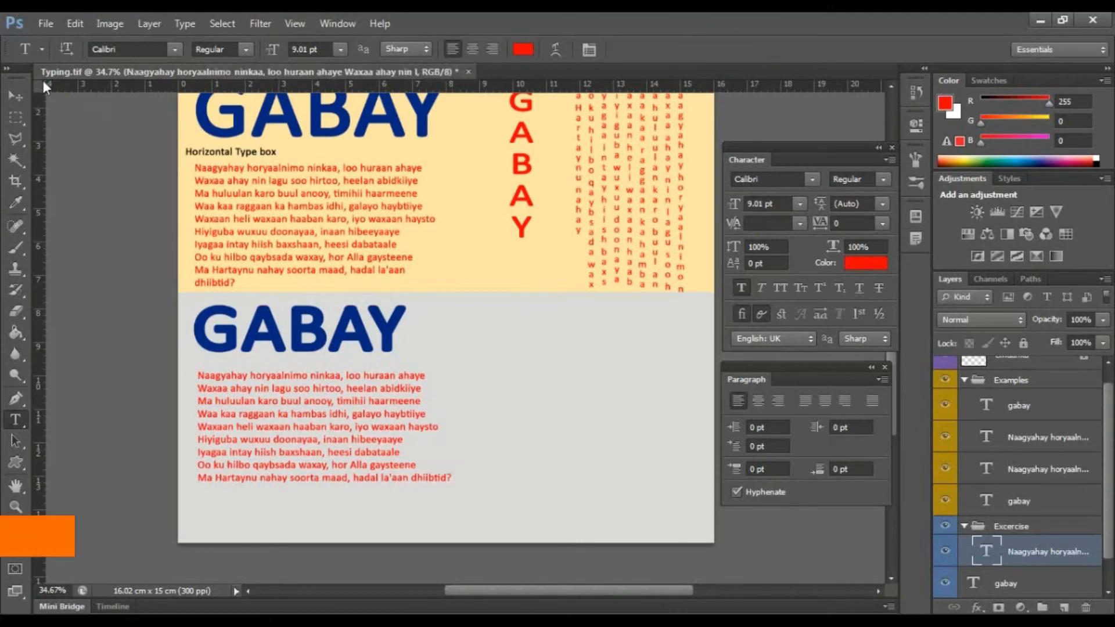
{"action": "left_click", "coordinate": [14, 96]}
{"action": "left_click", "coordinate": [153, 172]}
{"action": "scroll", "coordinate": [566, 311], "scroll_direction": "up", "scroll_amount": 2}
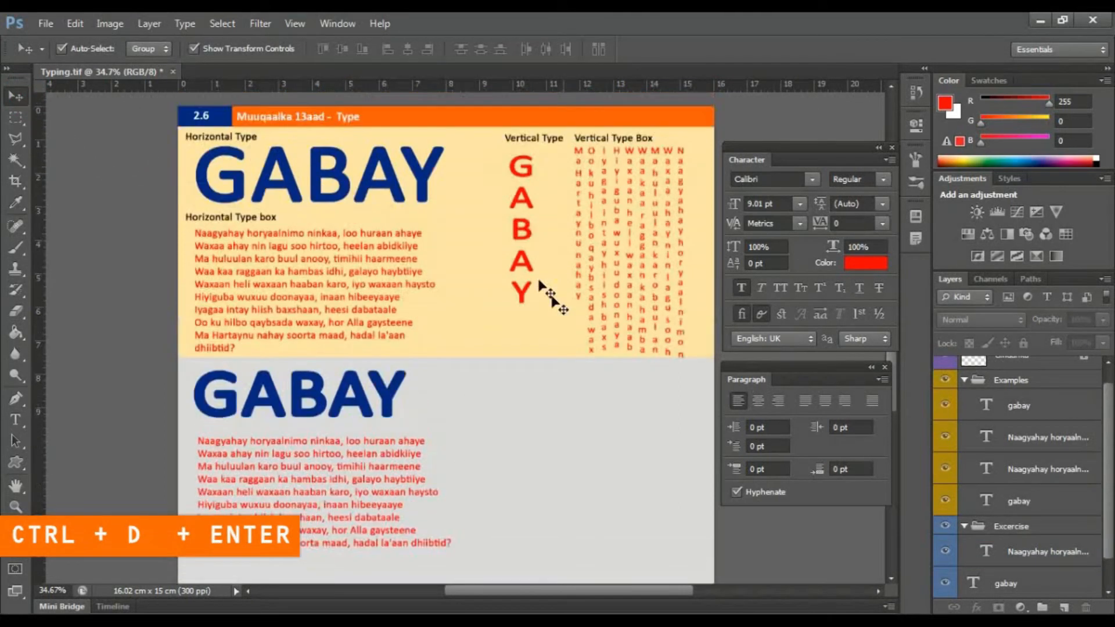
Make the Excercise layer group active and collapse the Examples group.
{"action": "left_click", "coordinate": [524, 207]}
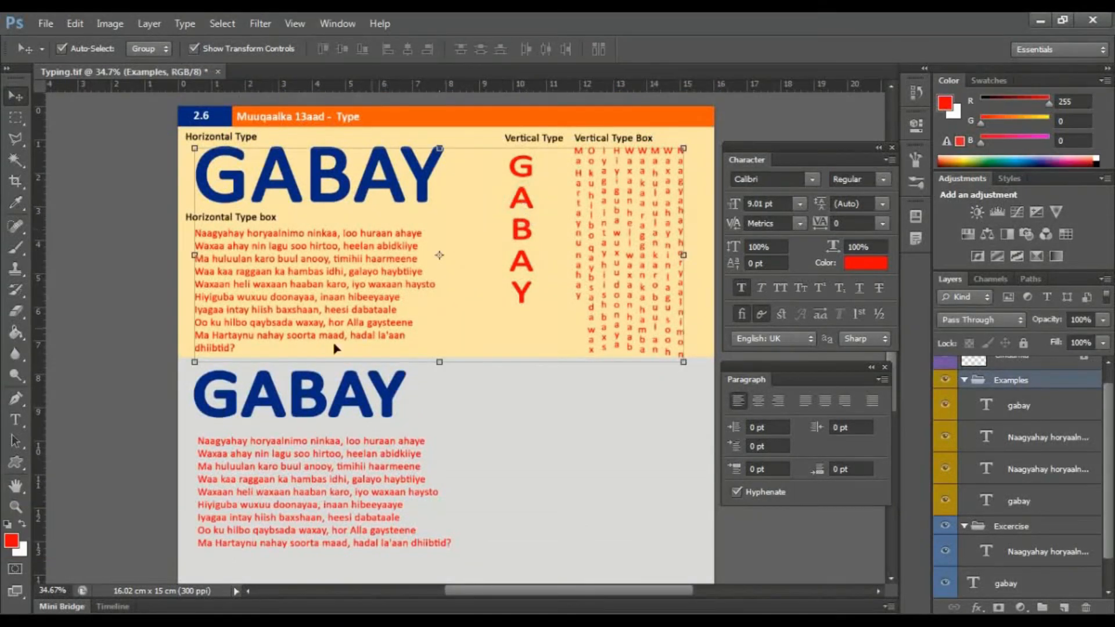
{"action": "scroll", "coordinate": [336, 346], "scroll_direction": "down", "scroll_amount": 2}
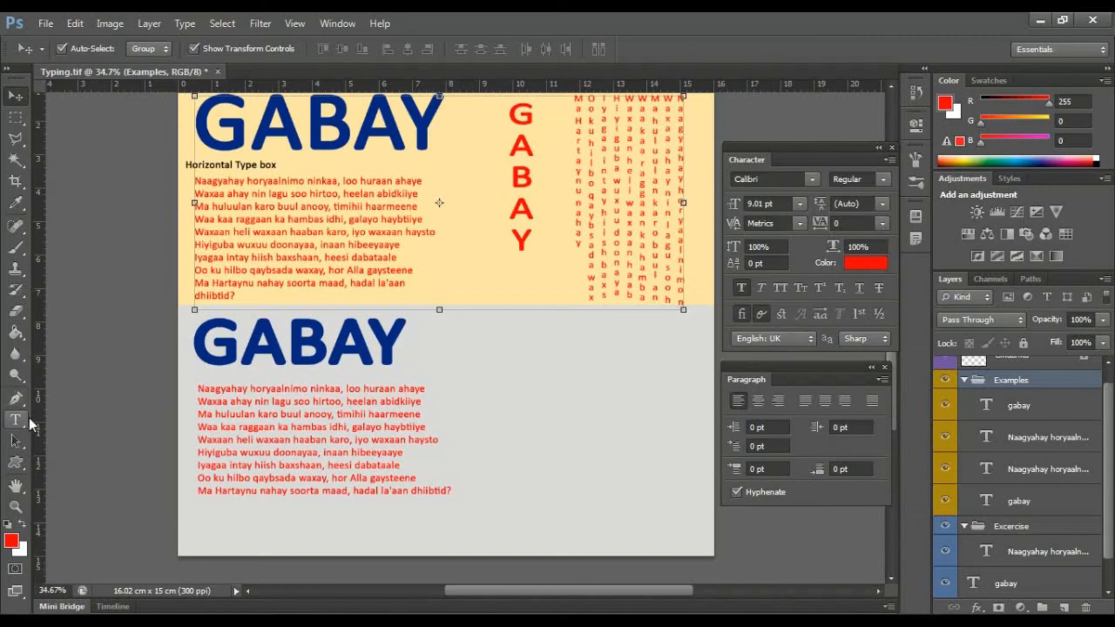
{"action": "left_click", "coordinate": [990, 526]}
{"action": "left_click", "coordinate": [965, 380]}
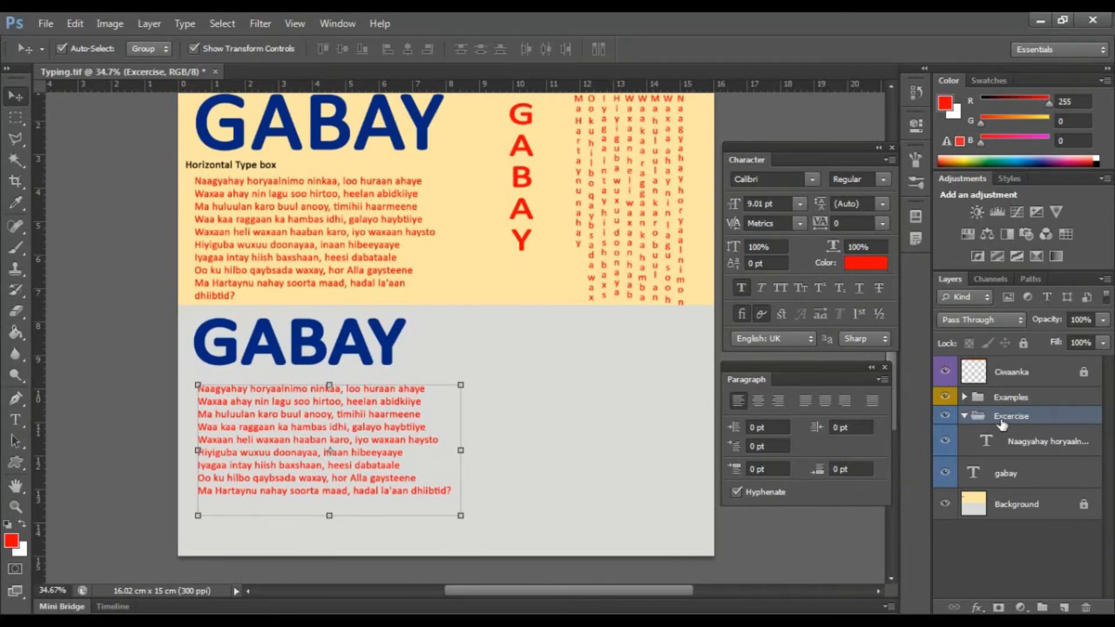
With the Vertical Type tool, enter "gabay" beside the practice horizontal "GABAY" and set it in All Caps.
{"action": "left_click", "coordinate": [17, 425]}
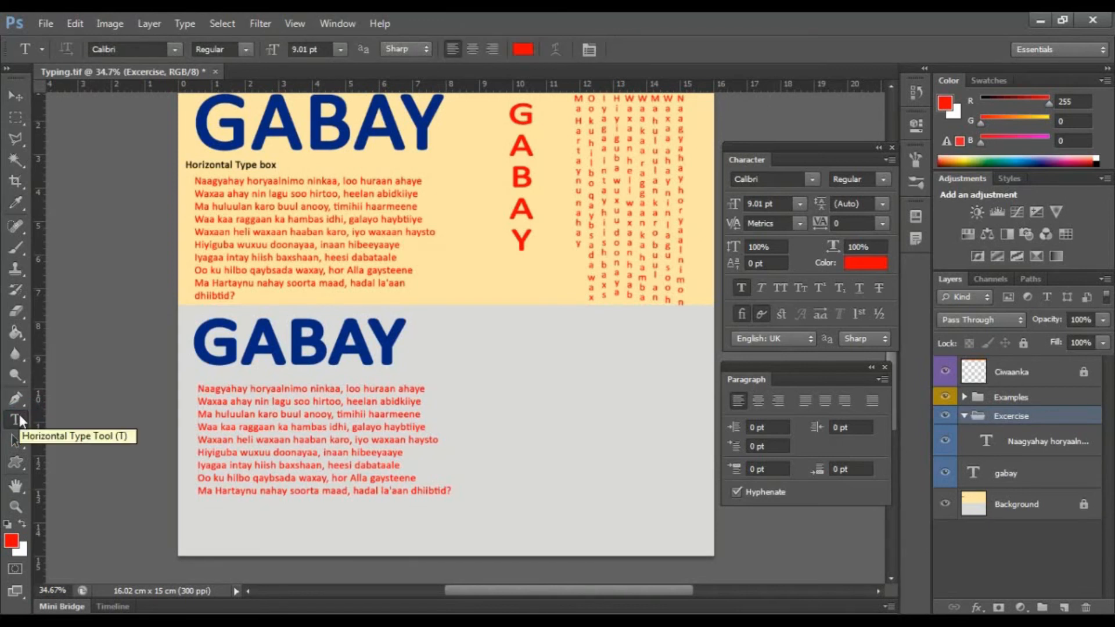
{"action": "left_click", "coordinate": [19, 417]}
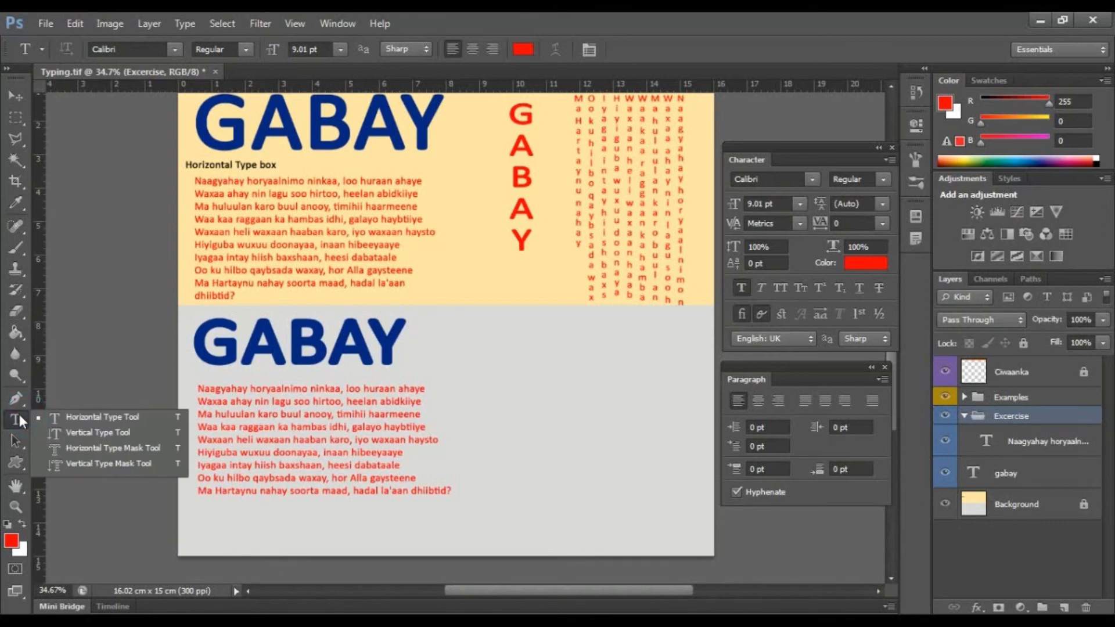
{"action": "left_click", "coordinate": [88, 434]}
{"action": "left_click", "coordinate": [526, 352]}
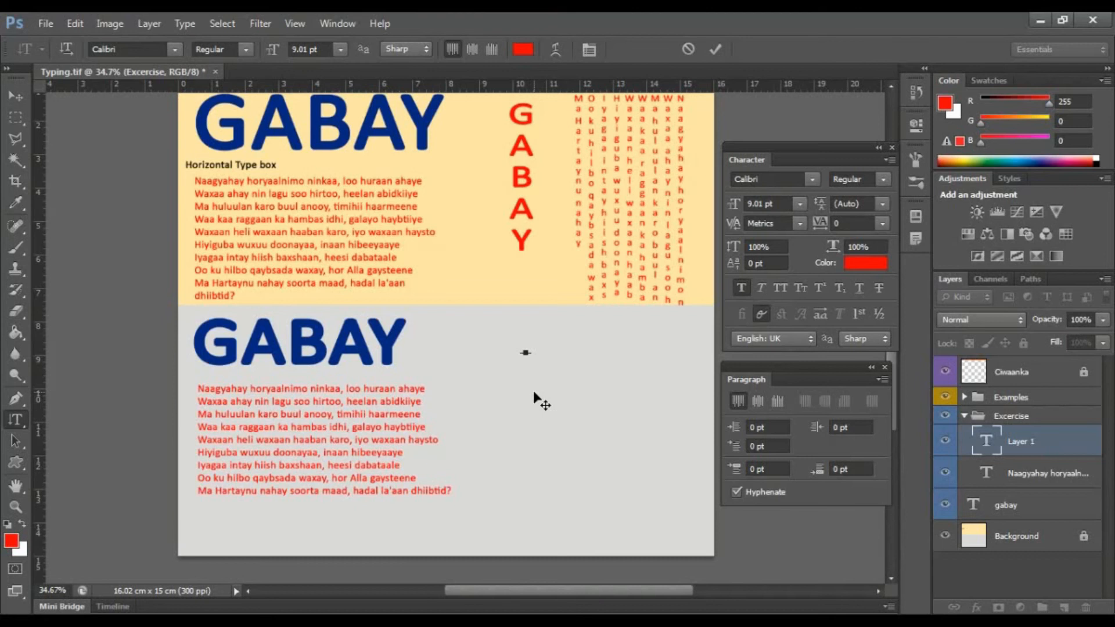
{"action": "type", "text": "gabay"}
{"action": "key", "text": "ctrl+a"}
{"action": "left_click", "coordinate": [779, 288]}
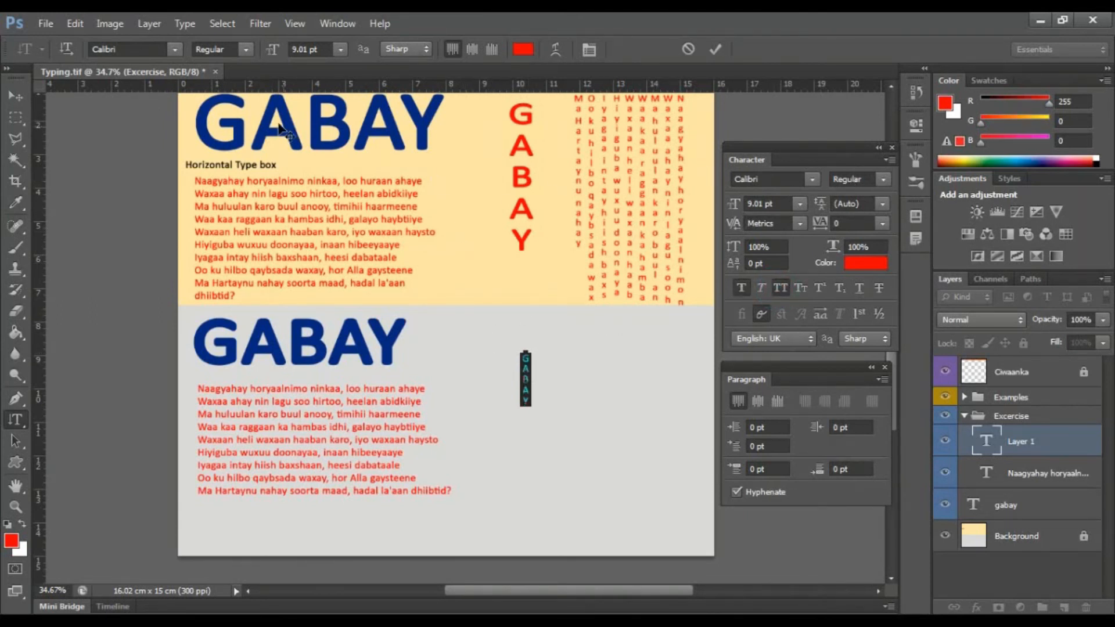
Set the vertical "GABAY" to 34.01 pt with -40 tracking and move it up beneath the example's vertical text.
{"action": "left_click_drag", "start_coordinate": [267, 52], "coordinate": [280, 58]}
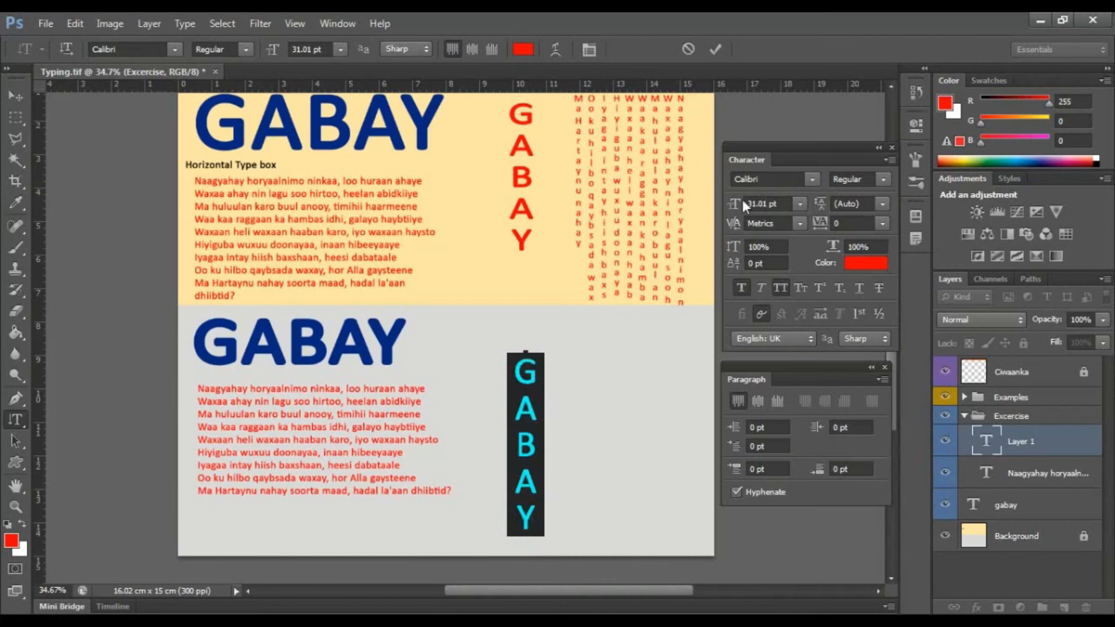
{"action": "left_click_drag", "start_coordinate": [739, 204], "coordinate": [747, 219]}
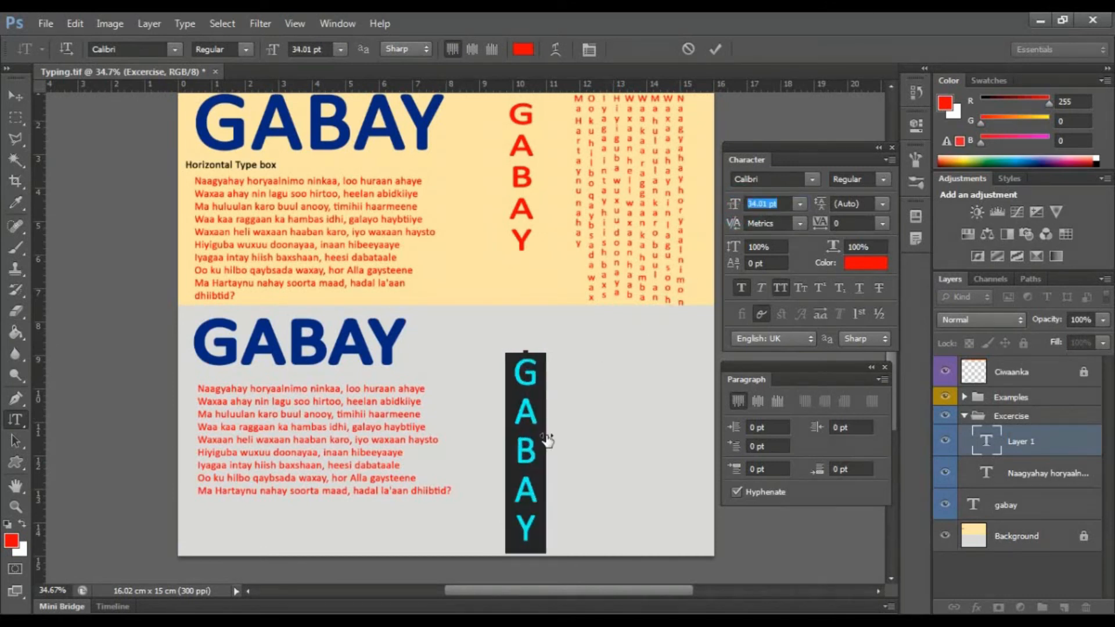
{"action": "key", "text": "ctrl"}
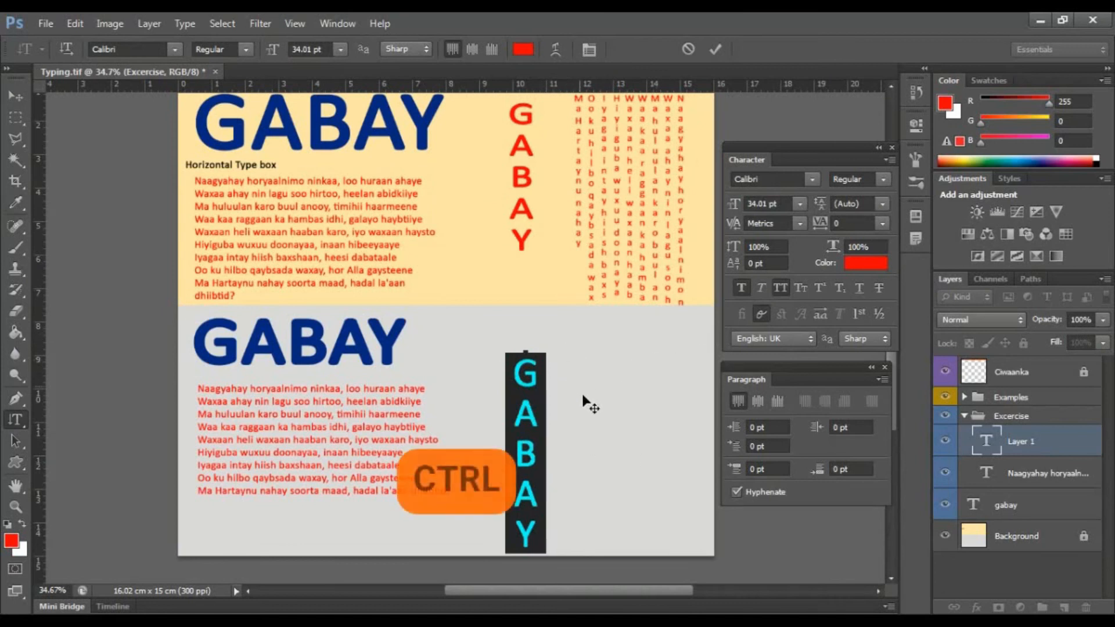
{"action": "left_click_drag", "start_coordinate": [531, 432], "coordinate": [526, 390]}
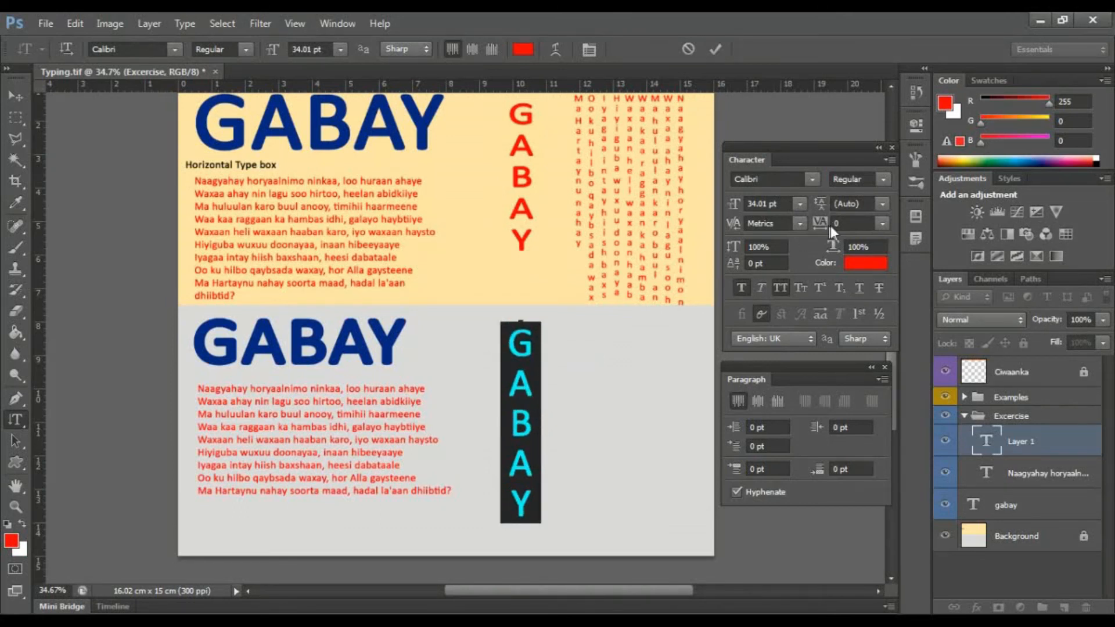
{"action": "left_click_drag", "start_coordinate": [828, 229], "coordinate": [826, 226]}
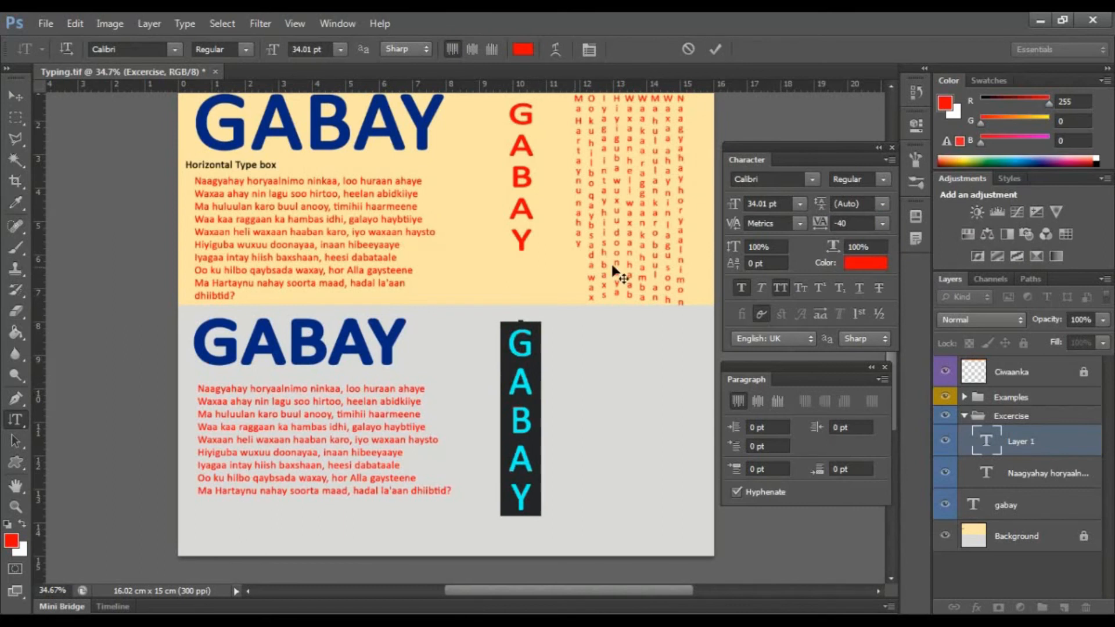
Change the color of the whole practice vertical "GABAY" to bright green.
{"action": "left_click", "coordinate": [524, 50]}
{"action": "left_click", "coordinate": [400, 135]}
{"action": "left_click", "coordinate": [666, 300]}
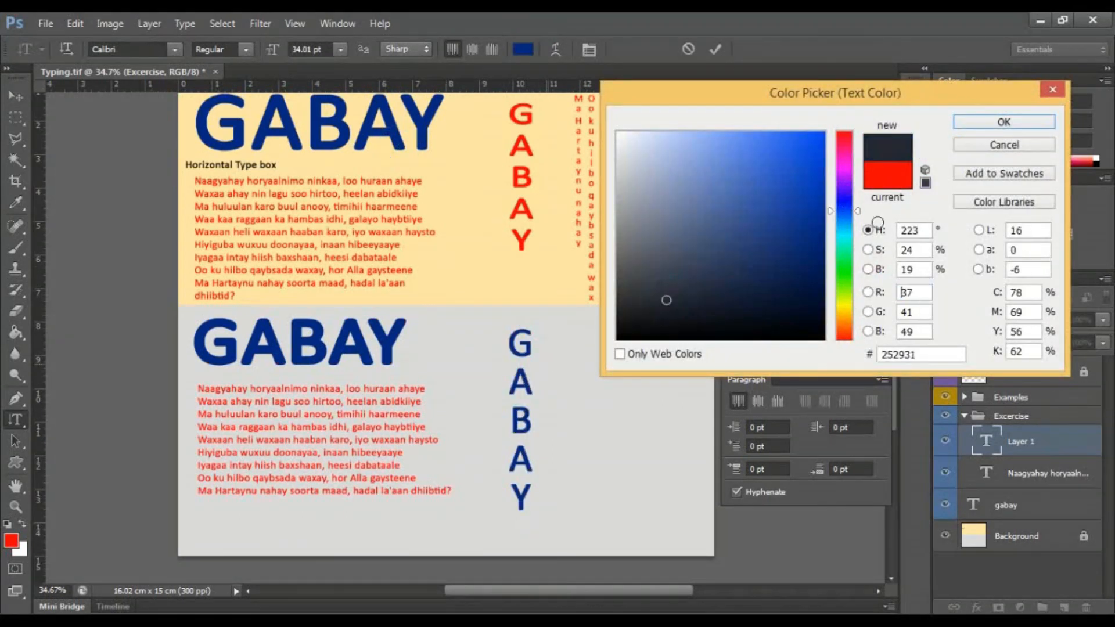
{"action": "left_click", "coordinate": [844, 285]}
{"action": "left_click", "coordinate": [804, 186]}
{"action": "left_click", "coordinate": [999, 119]}
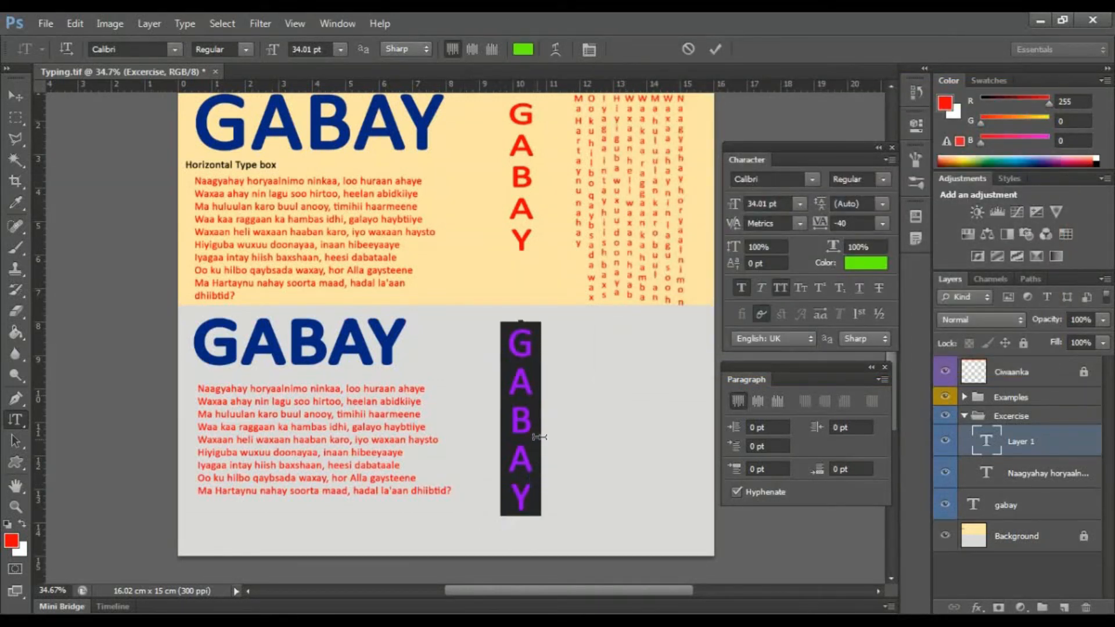
Recolor the last two letters "AY" with red sampled from the example's vertical text and commit the text.
{"action": "left_click", "coordinate": [514, 439]}
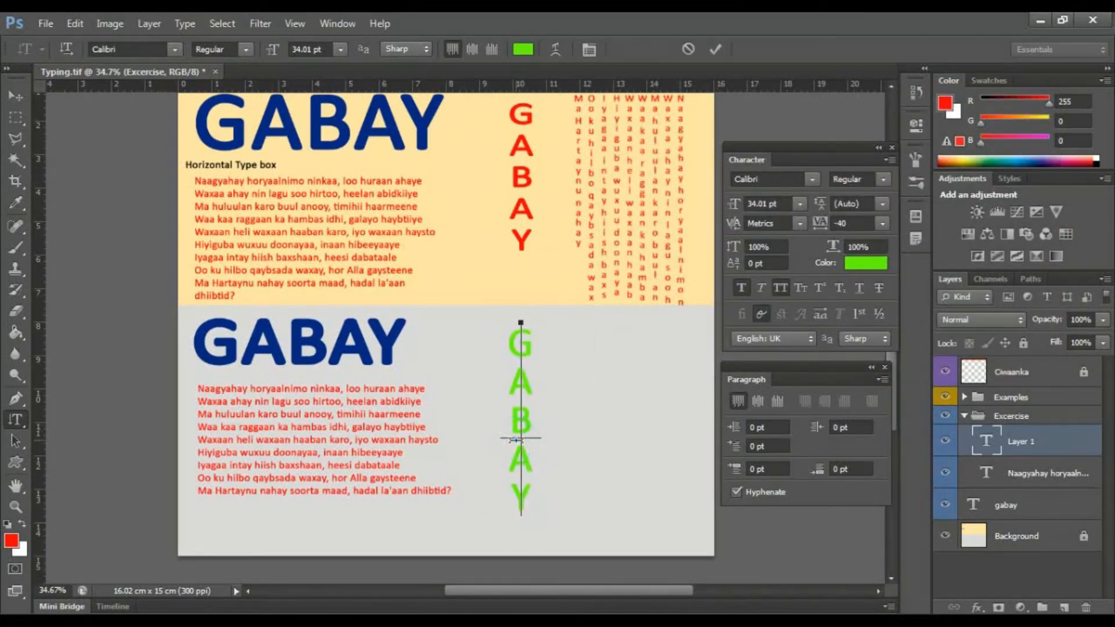
{"action": "left_click", "coordinate": [531, 521], "text": "shift"}
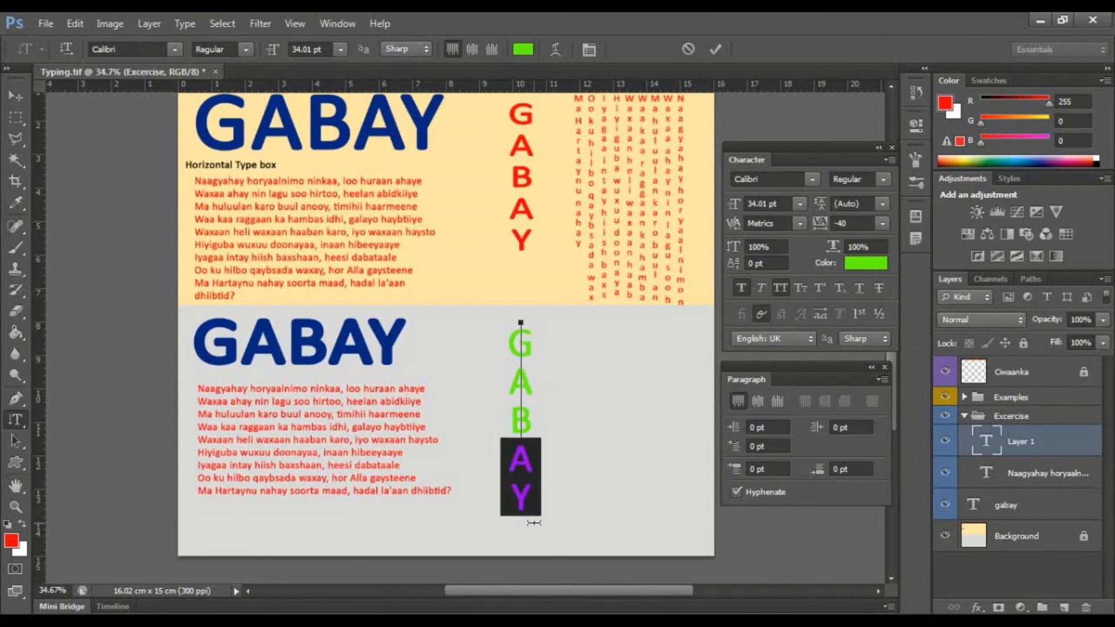
{"action": "left_click", "coordinate": [523, 49]}
{"action": "left_click", "coordinate": [529, 116]}
{"action": "left_click", "coordinate": [1036, 123]}
{"action": "left_click", "coordinate": [717, 50]}
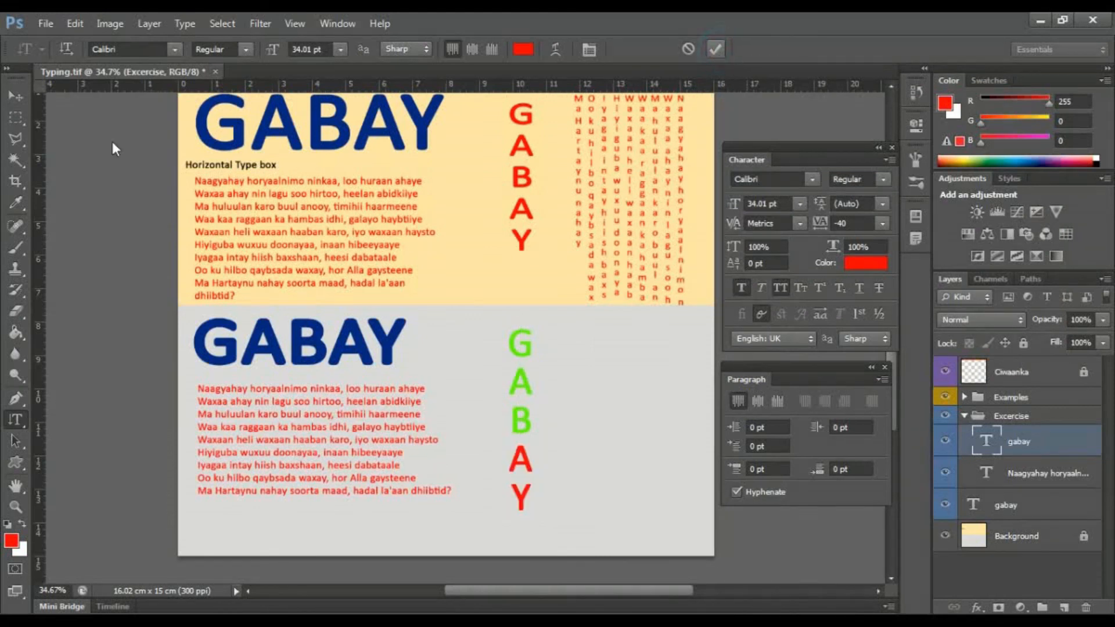
Make the Excercise group active and draw a vertical type box about 4 cm wide and 6 cm high beside the practice vertical "GABAY".
{"action": "left_click", "coordinate": [28, 85]}
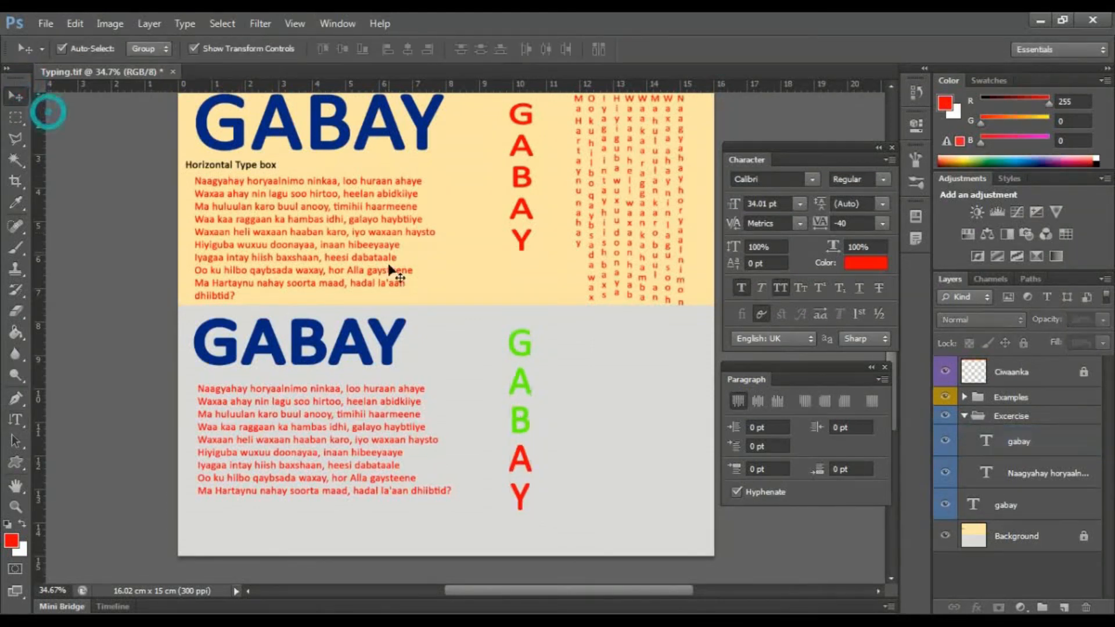
{"action": "left_click_drag", "start_coordinate": [517, 380], "coordinate": [514, 369]}
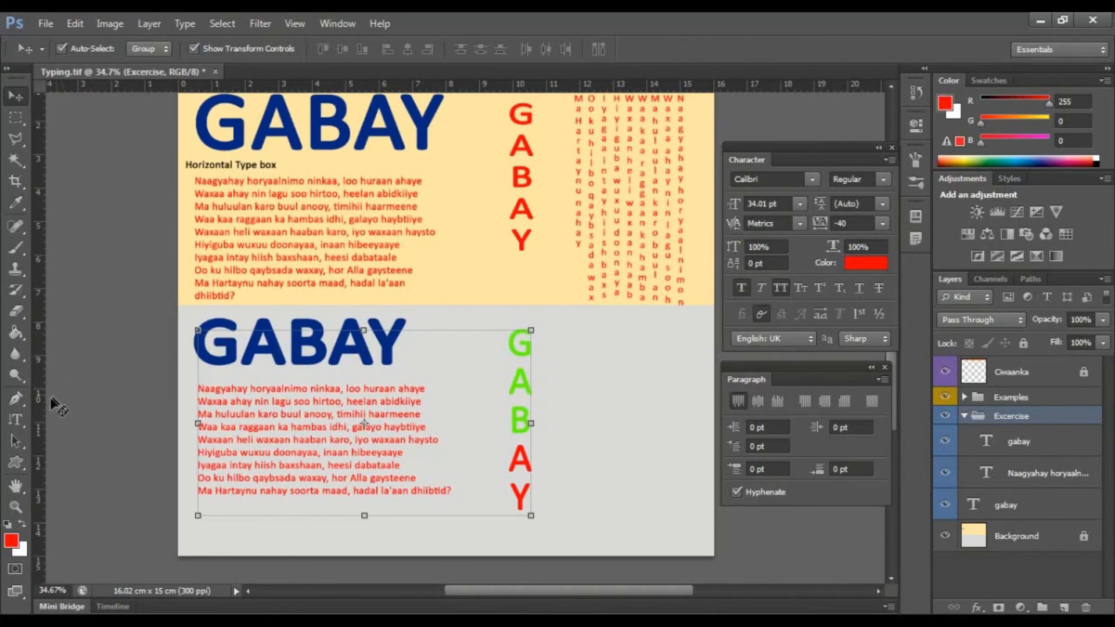
{"action": "left_click", "coordinate": [14, 421]}
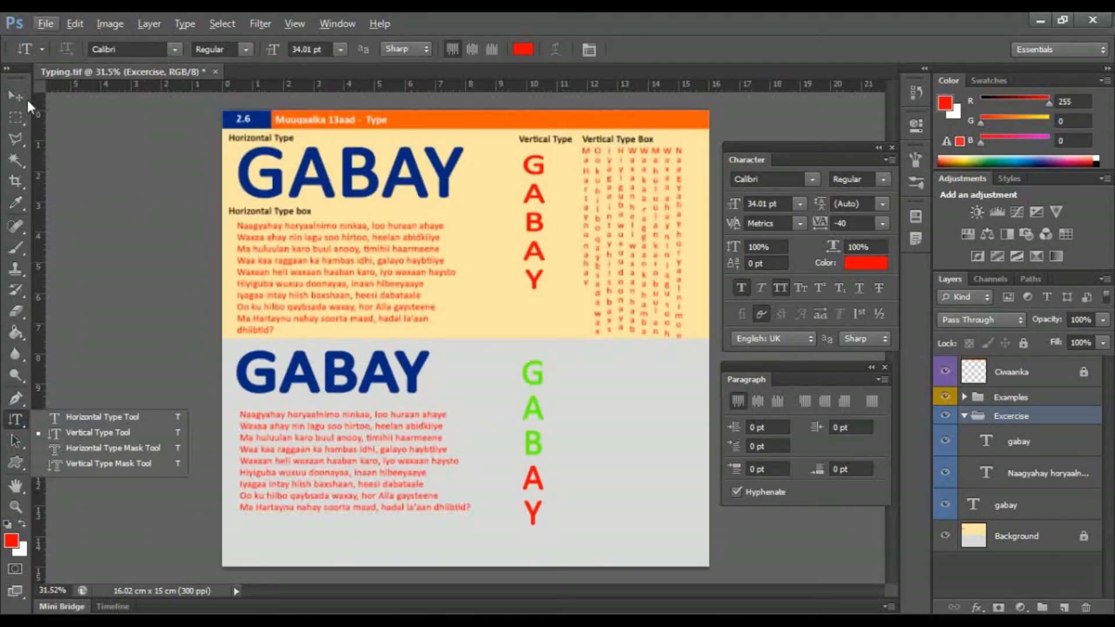
{"action": "left_click", "coordinate": [16, 95]}
{"action": "left_click", "coordinate": [16, 420]}
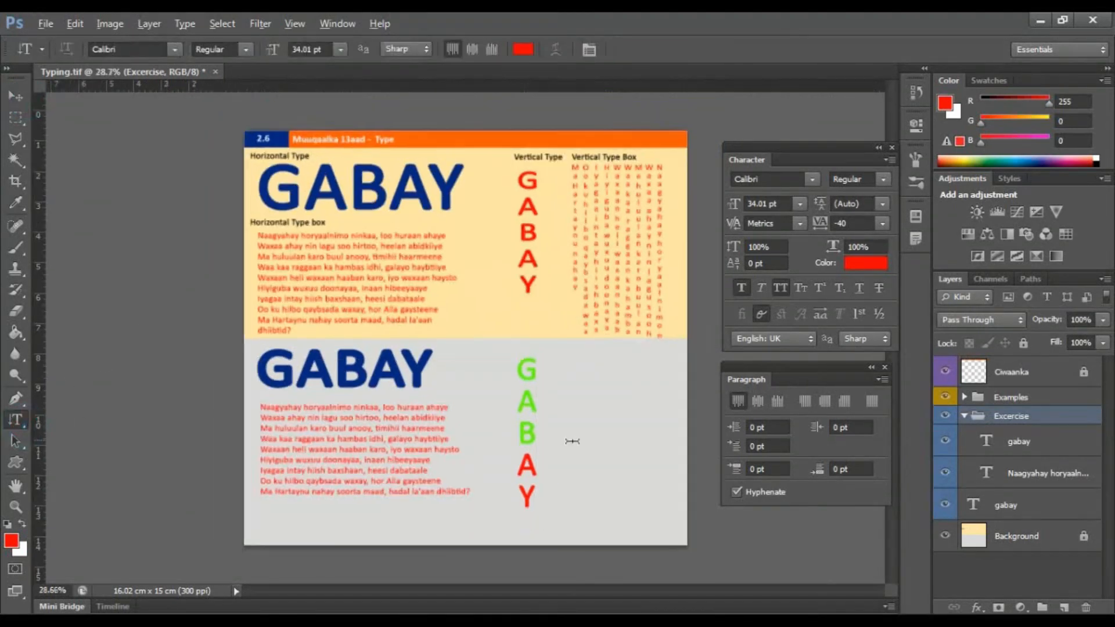
{"action": "scroll", "coordinate": [572, 441], "scroll_direction": "down", "scroll_amount": 1}
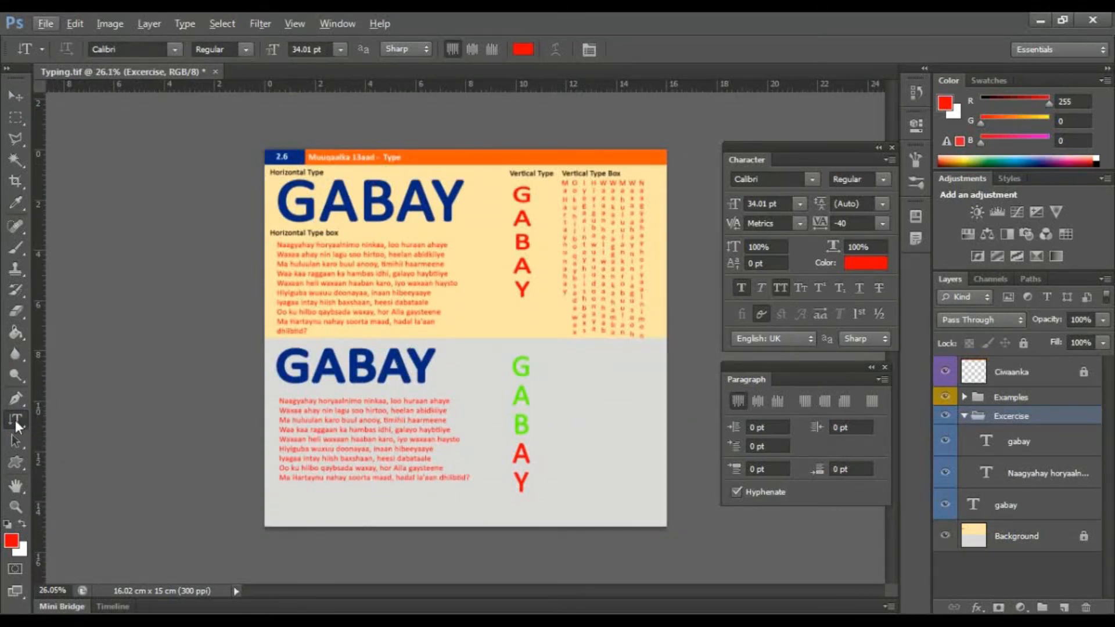
{"action": "right_click", "coordinate": [17, 426]}
{"action": "left_click", "coordinate": [78, 426]}
{"action": "left_click_drag", "start_coordinate": [654, 366], "coordinate": [547, 513]}
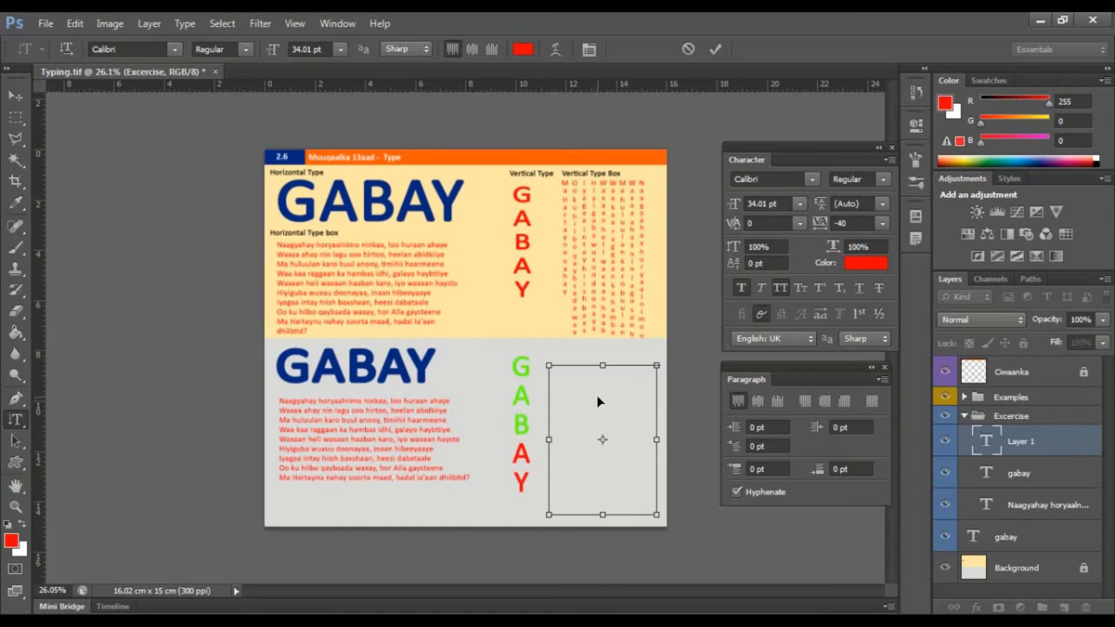
Paste the copied poem into the vertical type box, set it to 11 pt without All Caps, and commit the text.
{"action": "key", "text": "ctrl+v"}
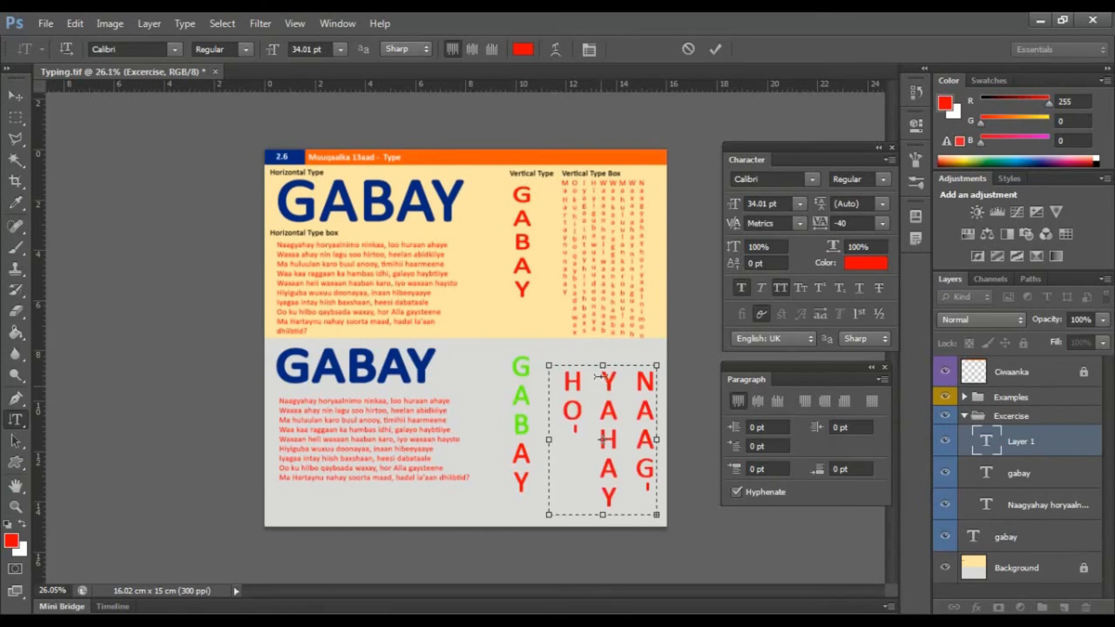
{"action": "key", "text": "ctrl+a"}
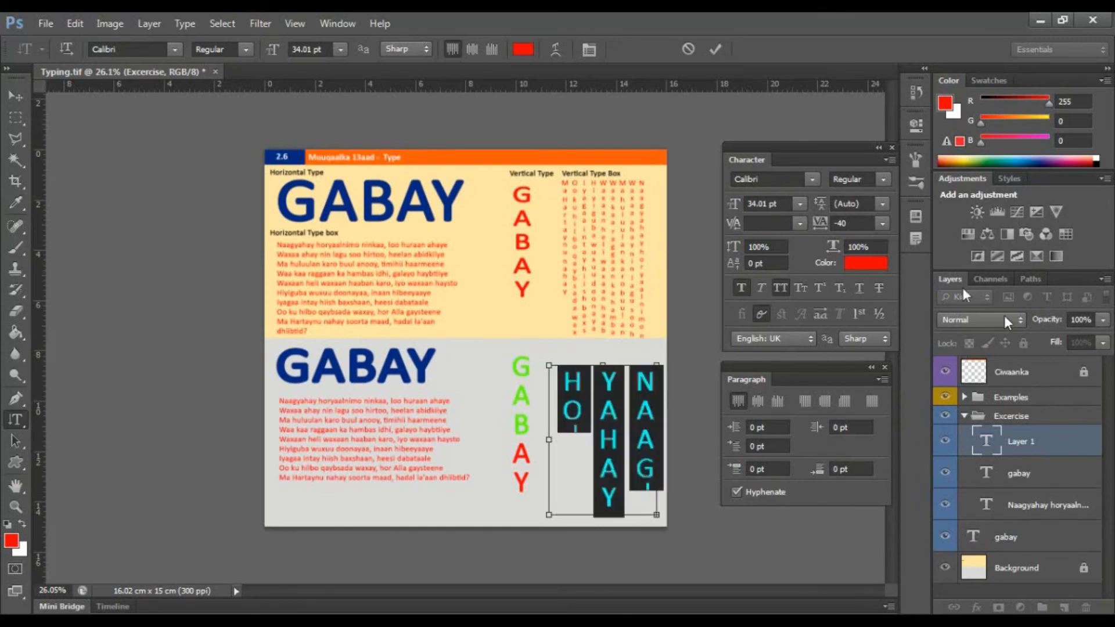
{"action": "left_click_drag", "start_coordinate": [738, 208], "coordinate": [706, 211]}
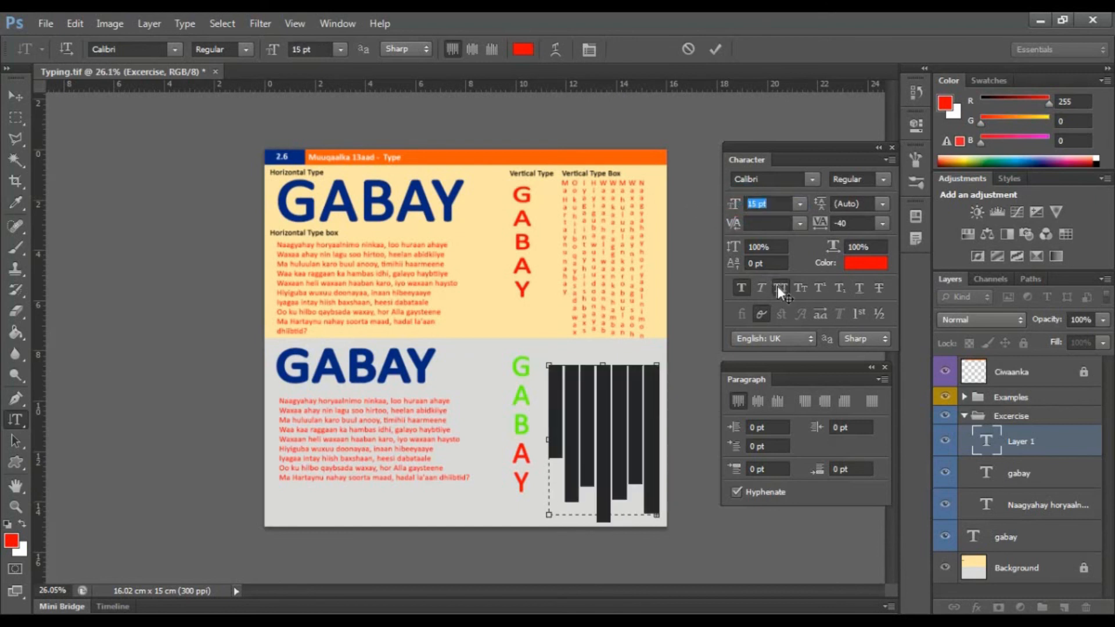
{"action": "left_click", "coordinate": [778, 287]}
{"action": "left_click_drag", "start_coordinate": [739, 210], "coordinate": [734, 212]}
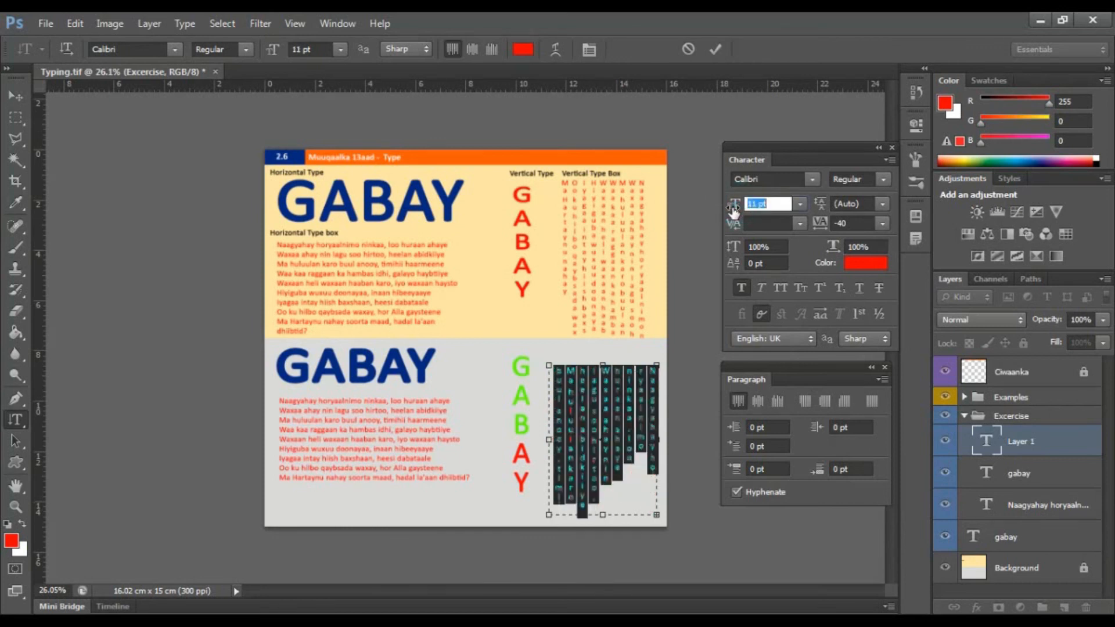
{"action": "left_click", "coordinate": [716, 53]}
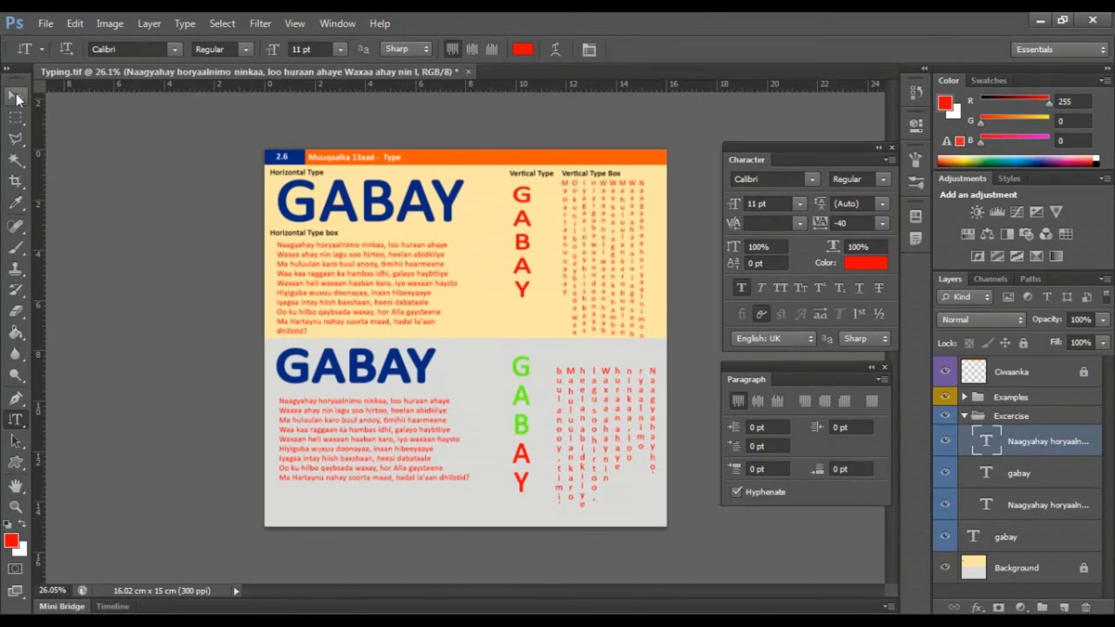
{"action": "left_click", "coordinate": [16, 95]}
{"action": "left_click", "coordinate": [15, 419]}
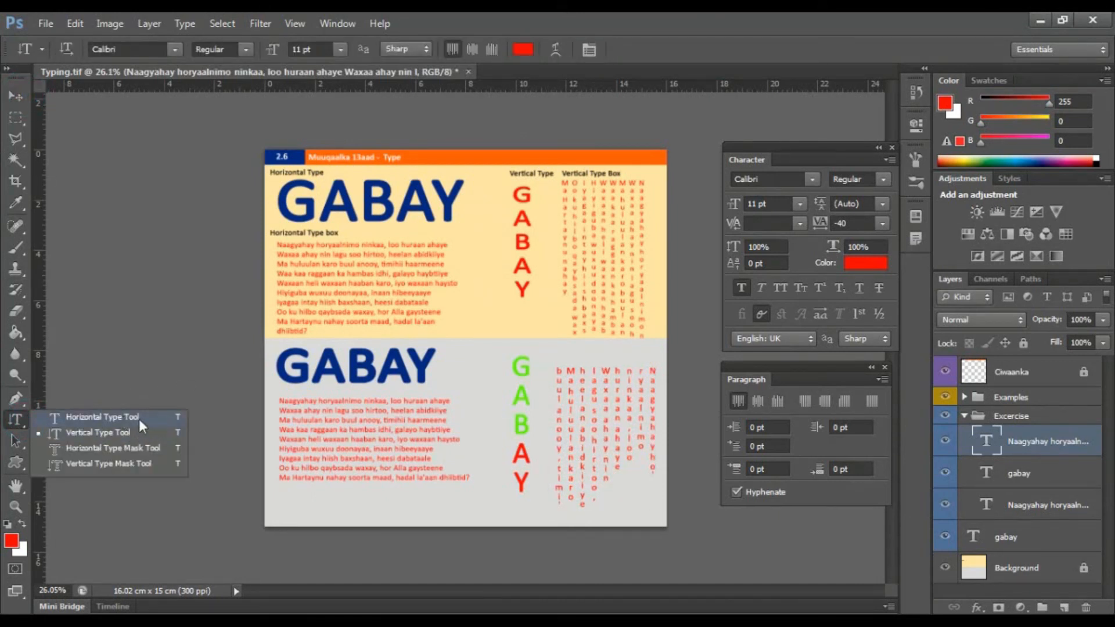
{"action": "left_click", "coordinate": [21, 98]}
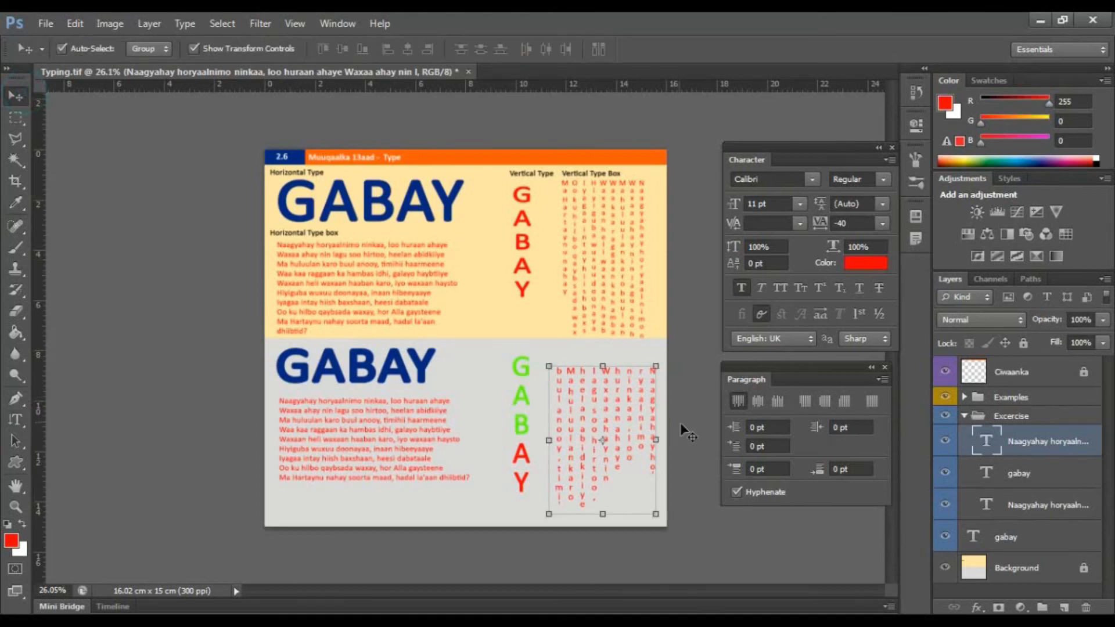
{"action": "scroll", "coordinate": [478, 280], "scroll_direction": "down", "scroll_amount": 1}
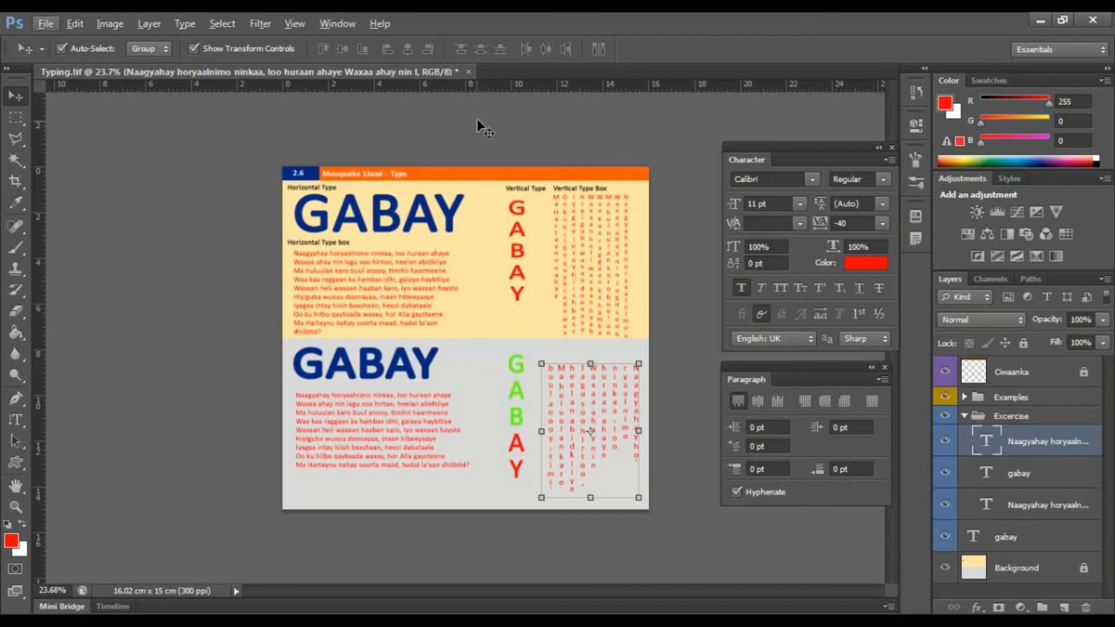
{"action": "left_click", "coordinate": [16, 421]}
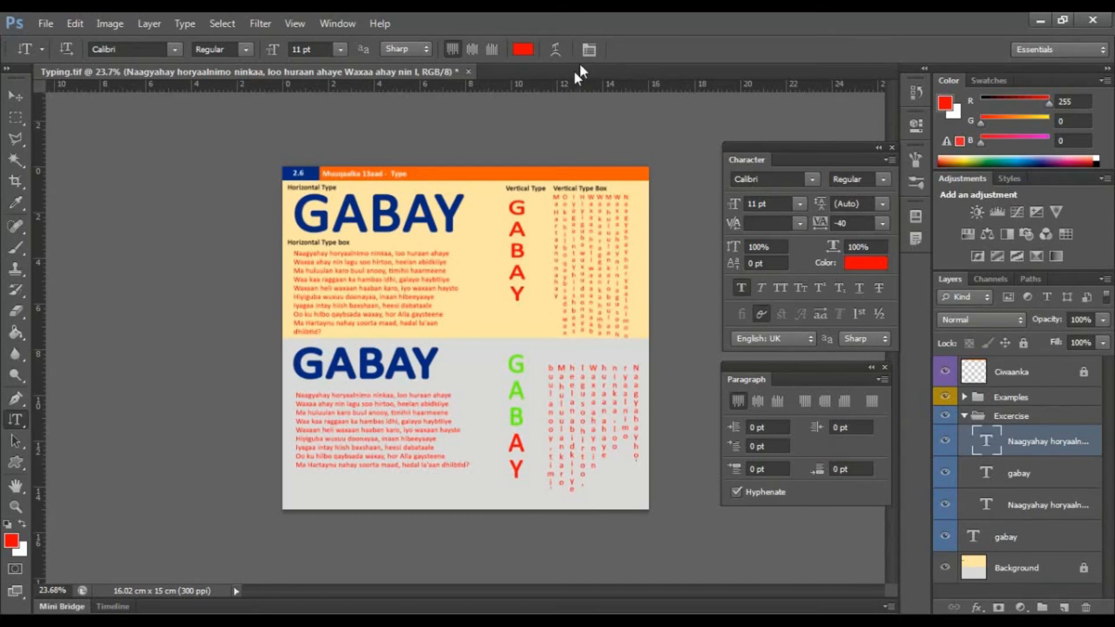
{"action": "left_click", "coordinate": [594, 49]}
{"action": "left_click", "coordinate": [595, 48]}
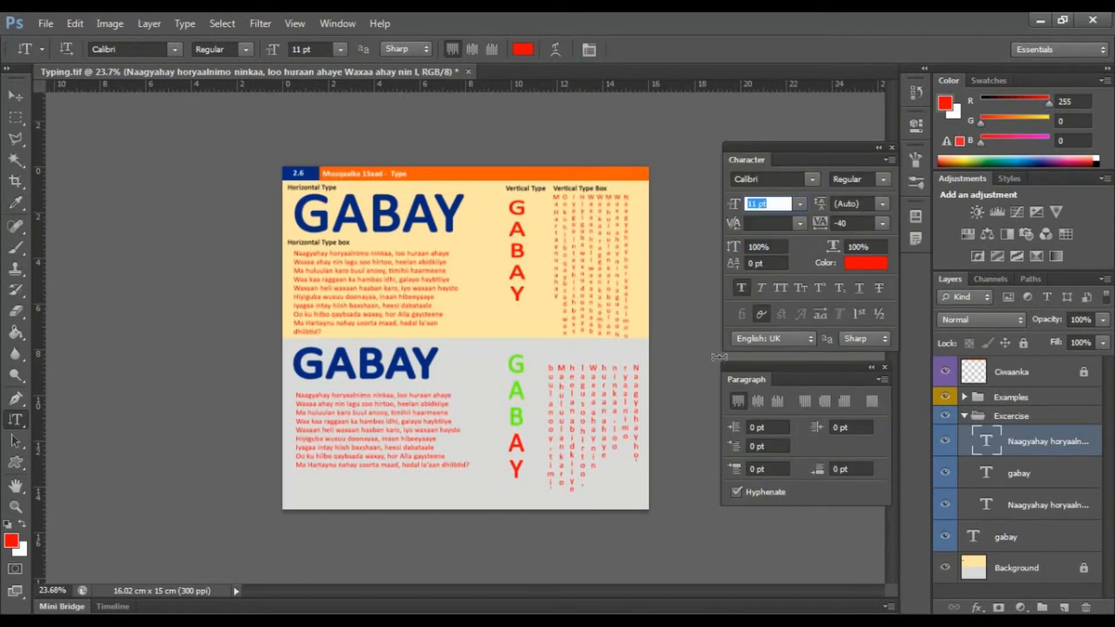
Select all the text in the practice horizontal poem box, apply Justify all to its paragraphs, and commit the text.
{"action": "left_click", "coordinate": [17, 94]}
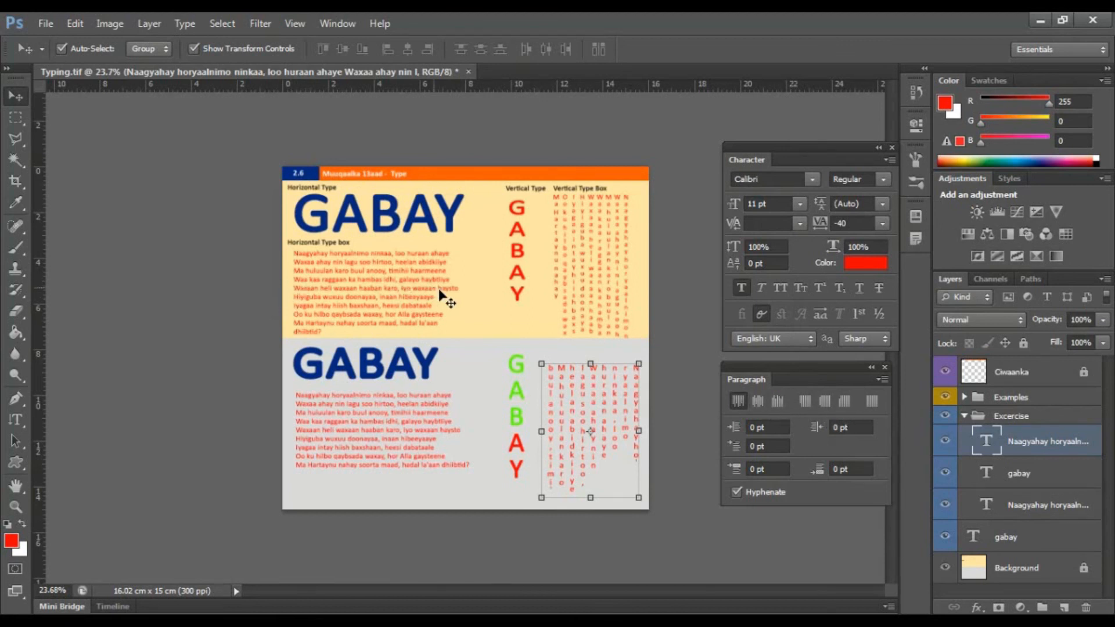
{"action": "right_click", "coordinate": [373, 422]}
{"action": "left_click", "coordinate": [422, 467]}
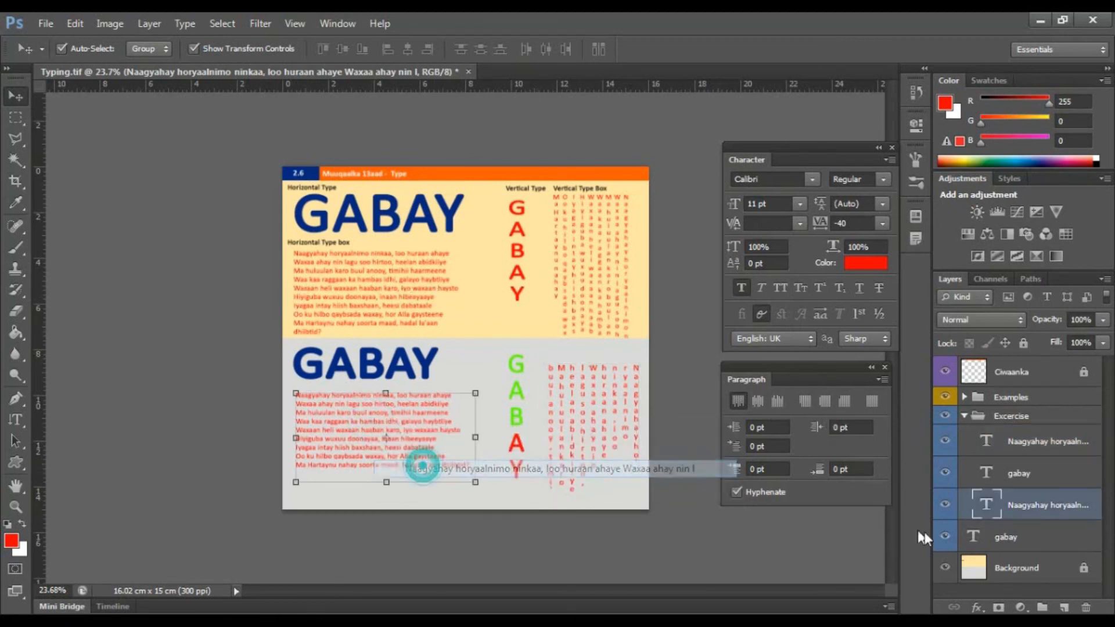
{"action": "left_click", "coordinate": [12, 422]}
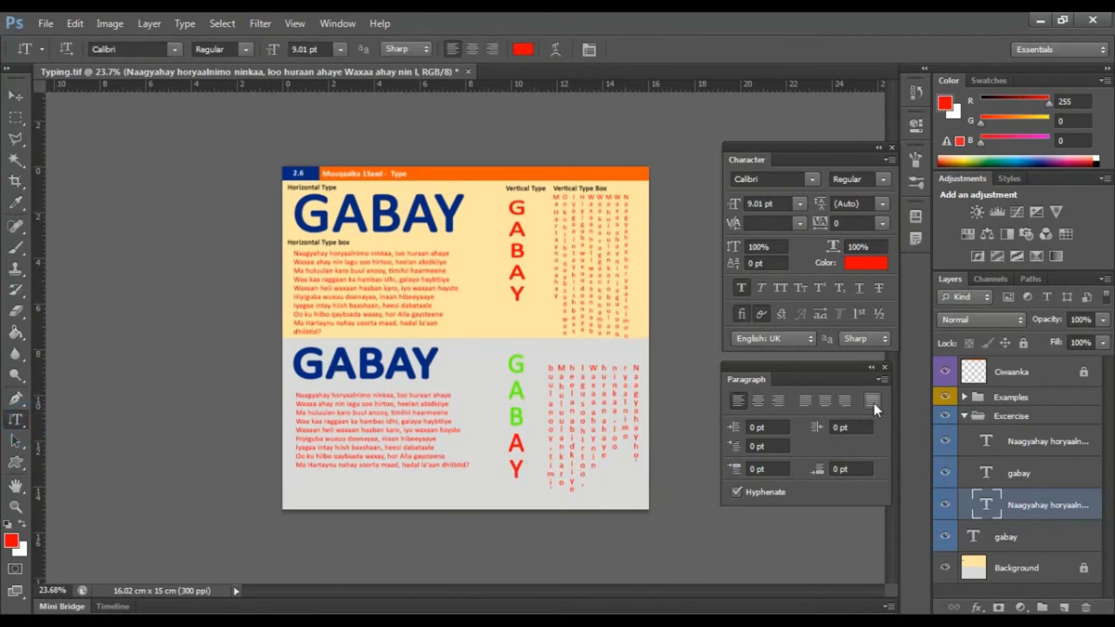
{"action": "left_click", "coordinate": [393, 424]}
{"action": "key", "text": "ctrl+a"}
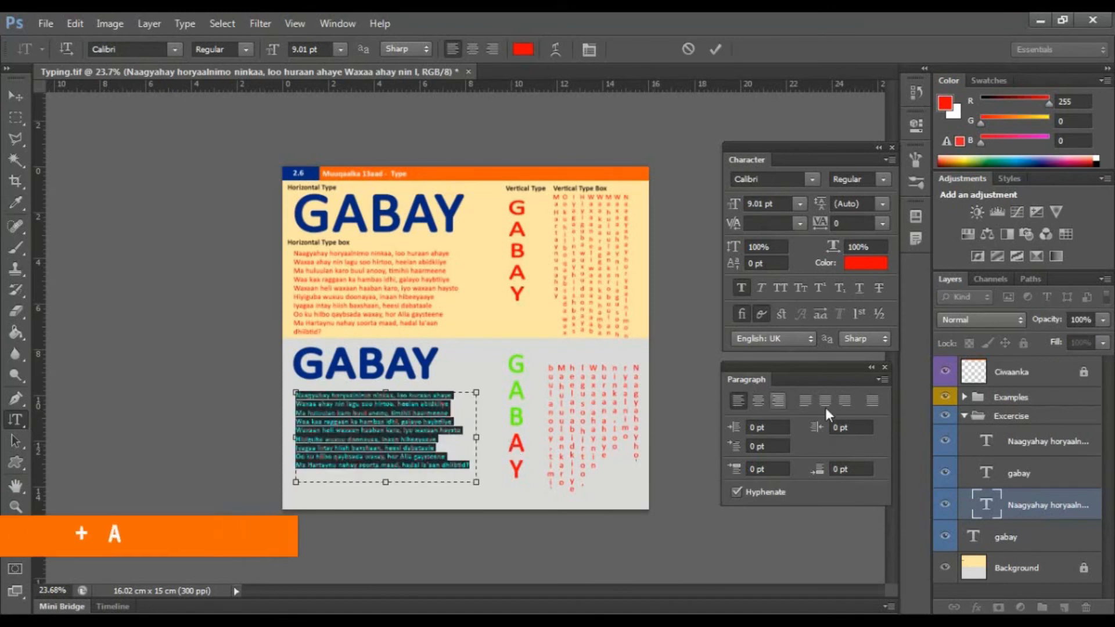
{"action": "left_click", "coordinate": [875, 402]}
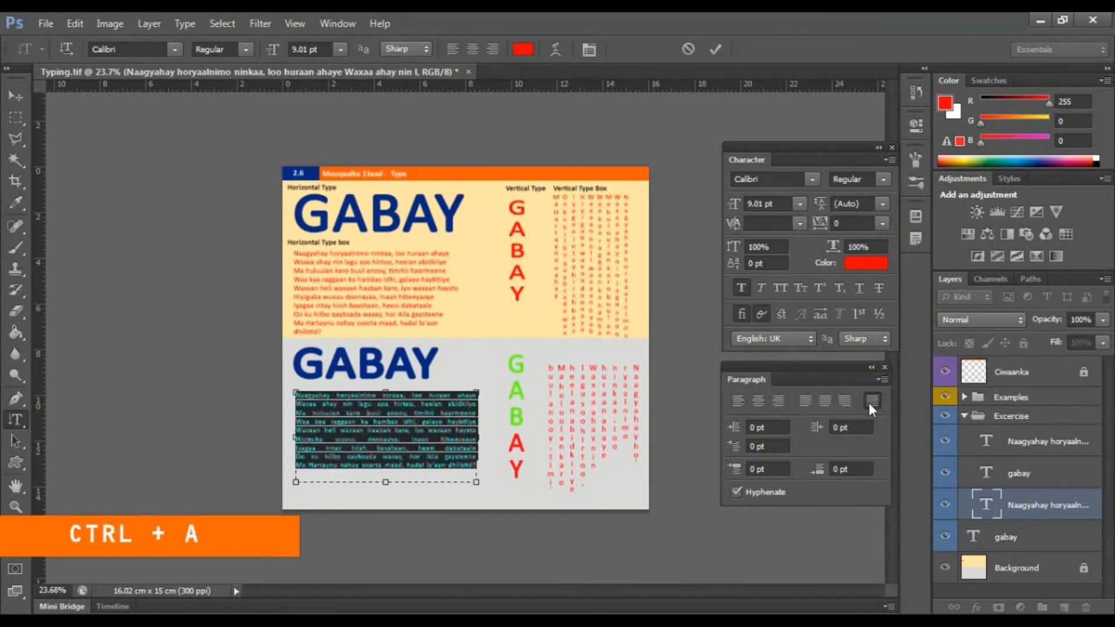
{"action": "left_click", "coordinate": [715, 49]}
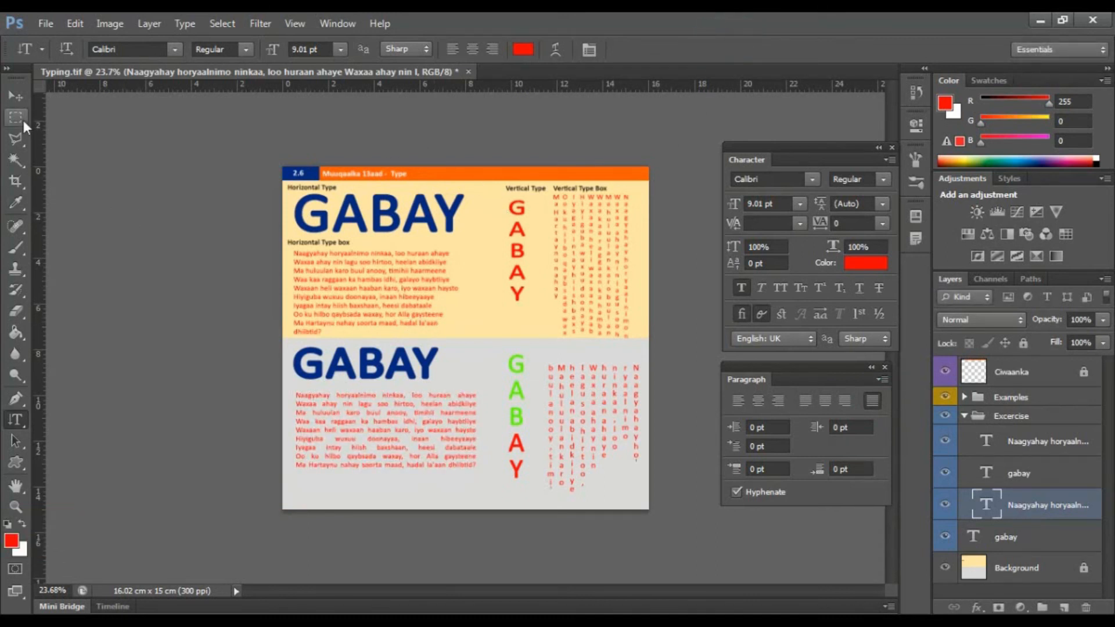
Use the Move tool to pick the practice horizontal "GABAY" and clear the layer selection.
{"action": "left_click", "coordinate": [16, 96]}
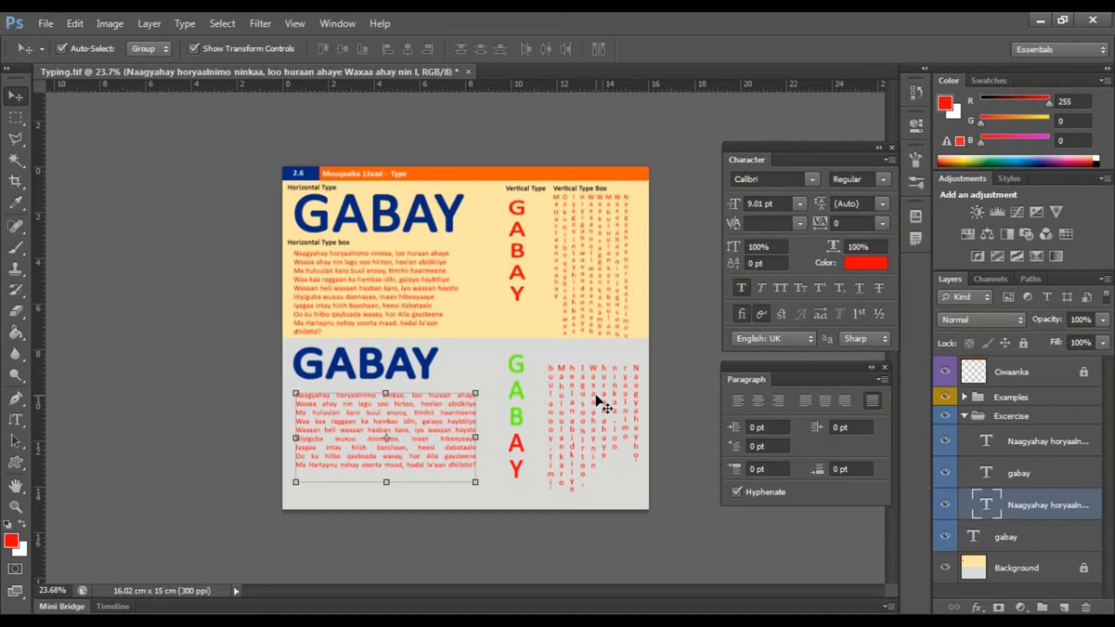
{"action": "left_click", "coordinate": [424, 181]}
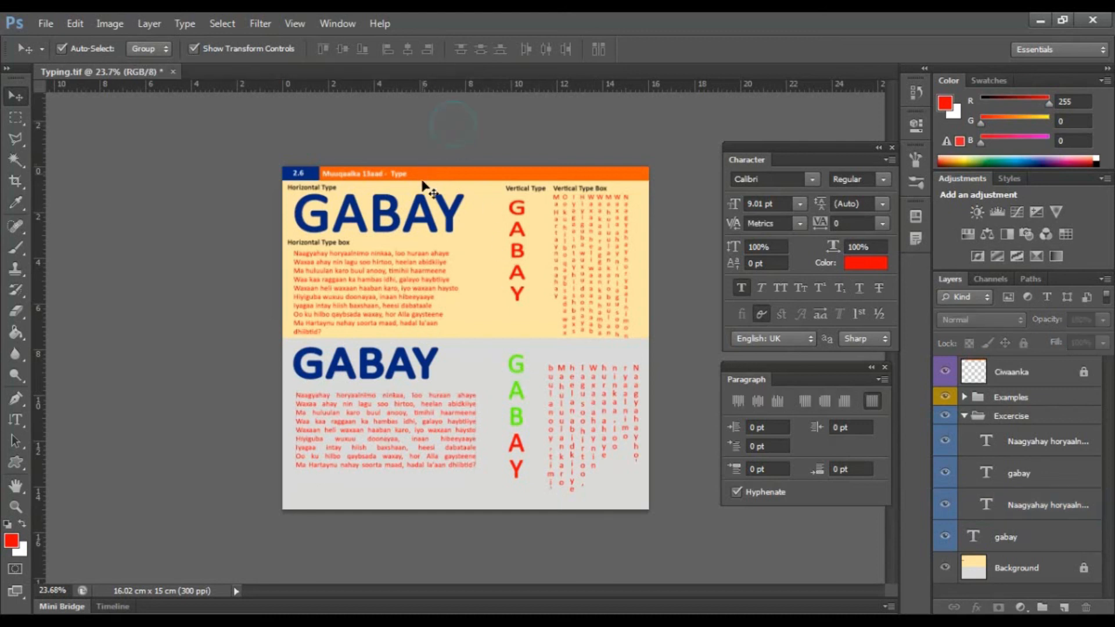
{"action": "left_click", "coordinate": [379, 367]}
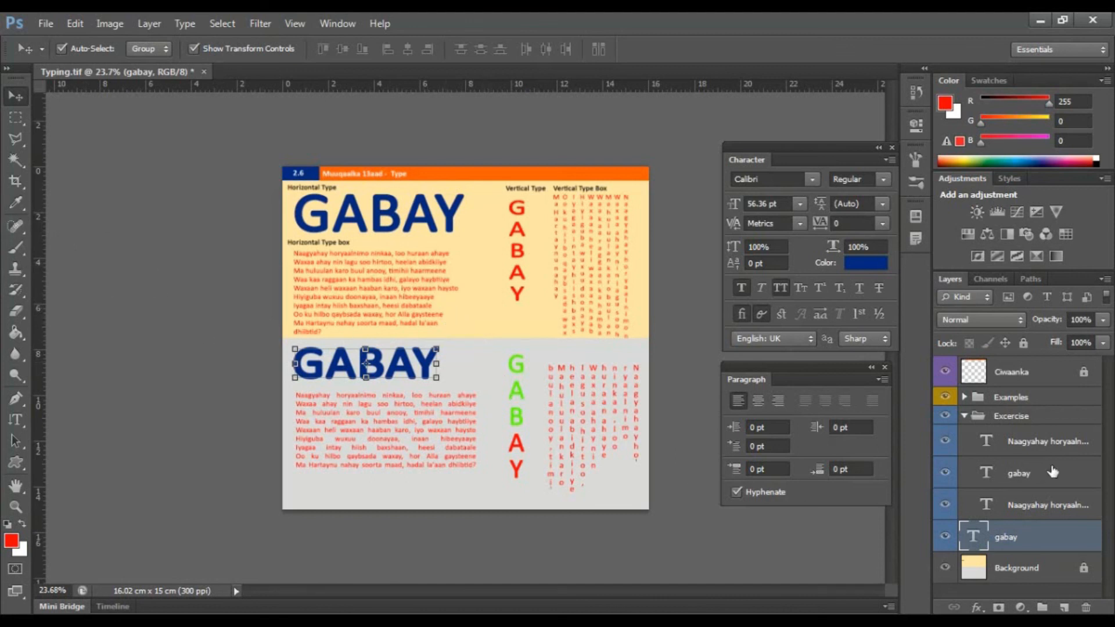
{"action": "left_click", "coordinate": [409, 138]}
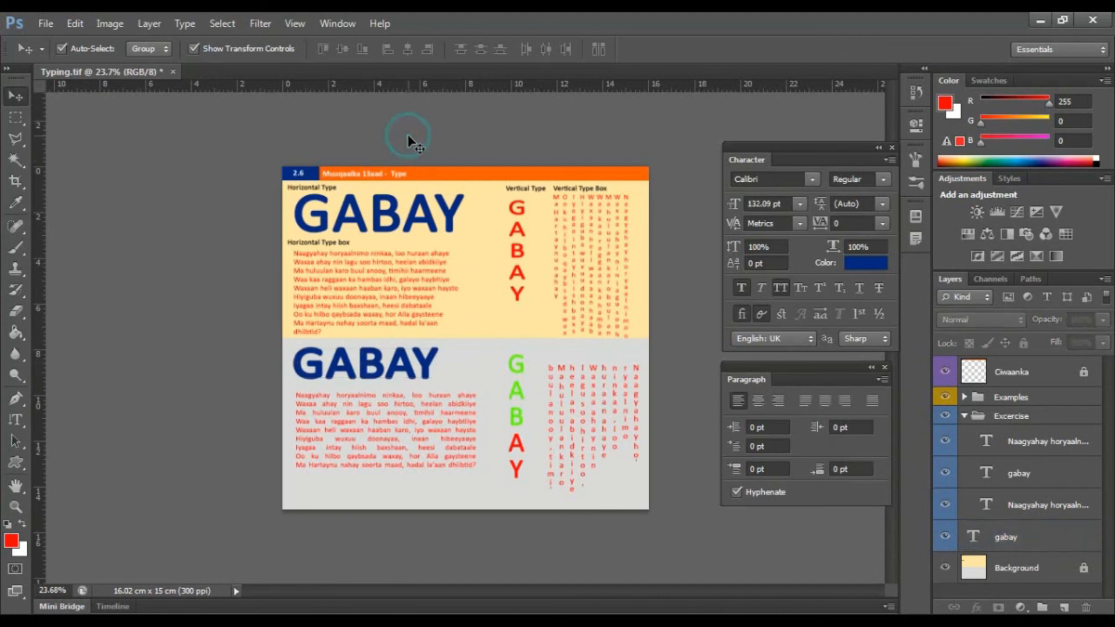